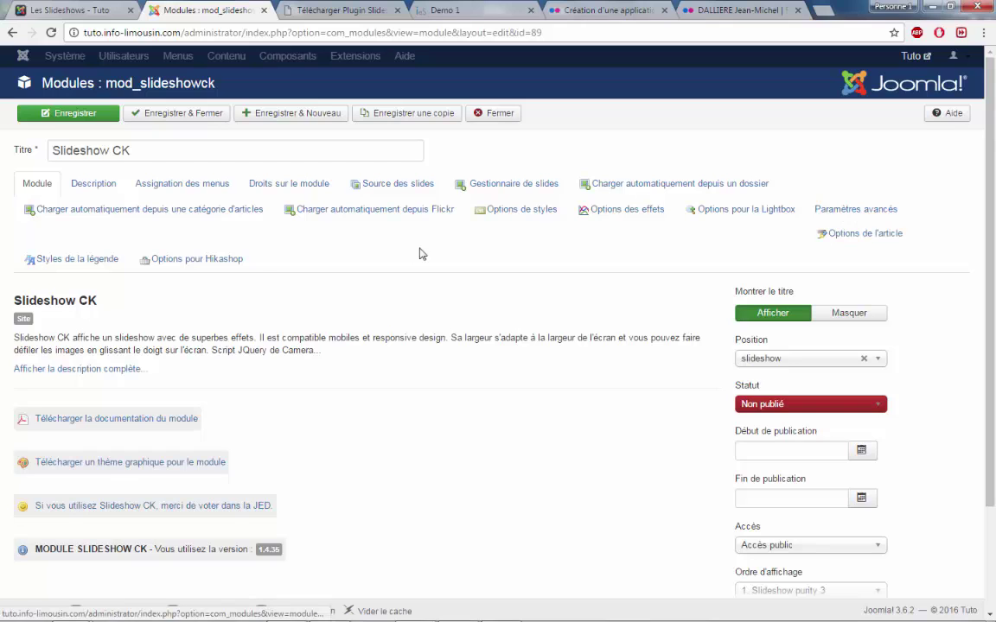
{"action": "left_click_drag", "start_coordinate": [292, 269], "coordinate": [91, 182]}
{"action": "left_click", "coordinate": [909, 263]}
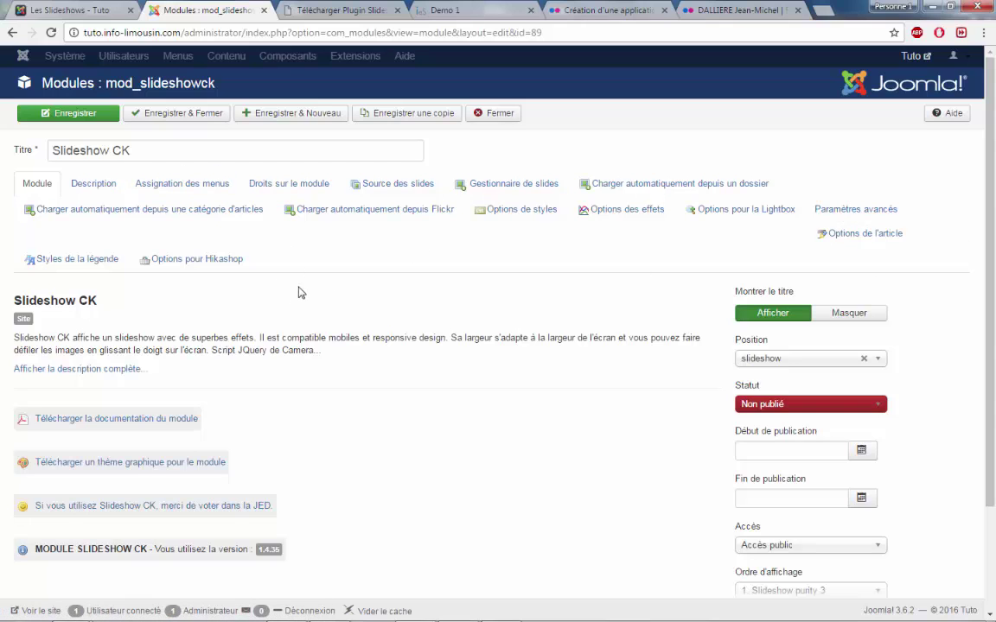
{"action": "left_click_drag", "start_coordinate": [273, 250], "coordinate": [812, 162]}
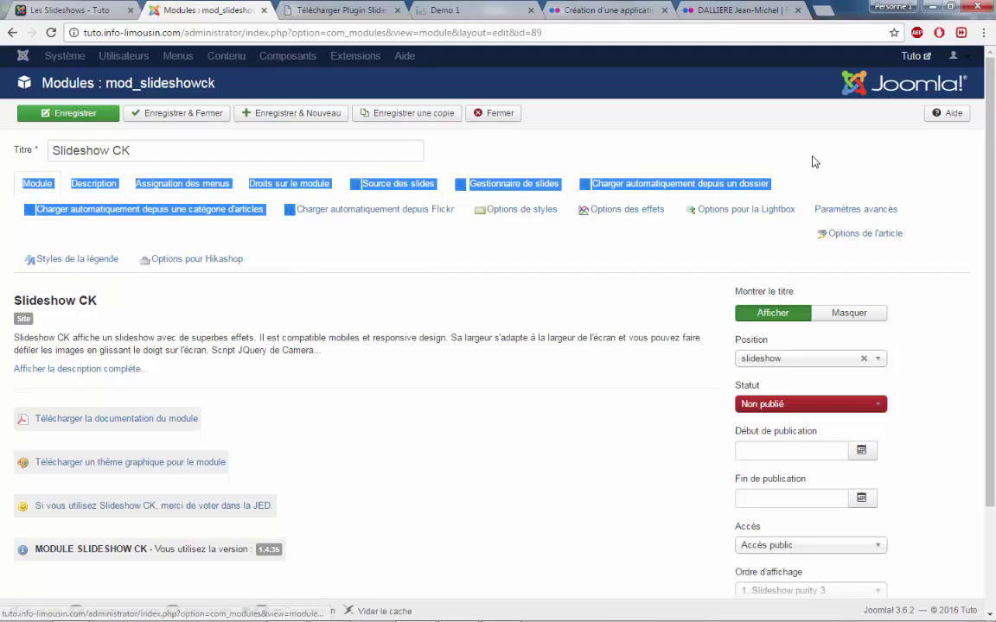
{"action": "left_click", "coordinate": [436, 162]}
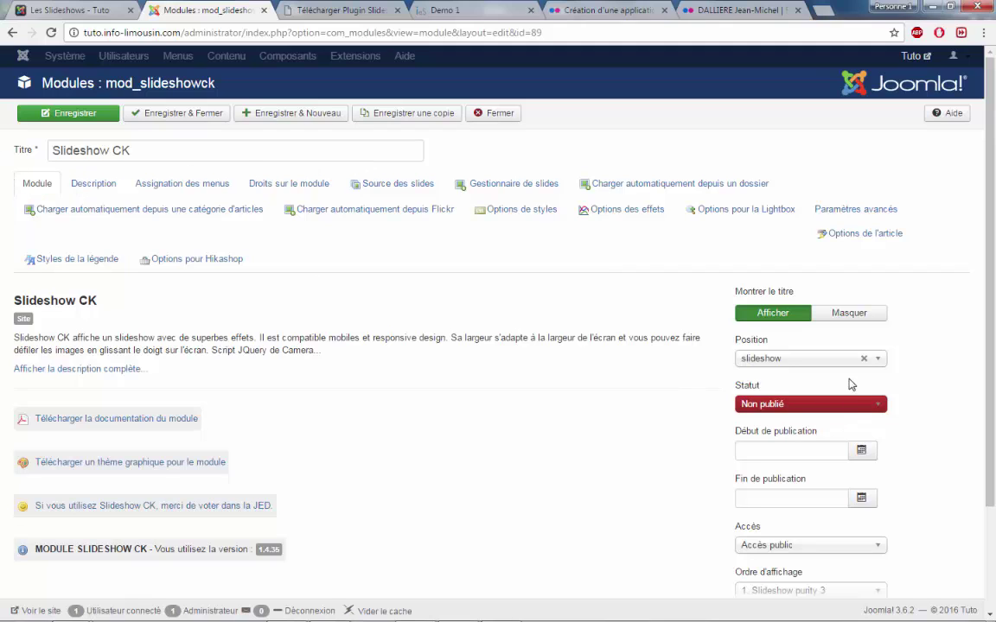
Step: Set the Slideshow CK module's status to Publié
{"action": "left_click", "coordinate": [789, 397]}
{"action": "left_click", "coordinate": [740, 443]}
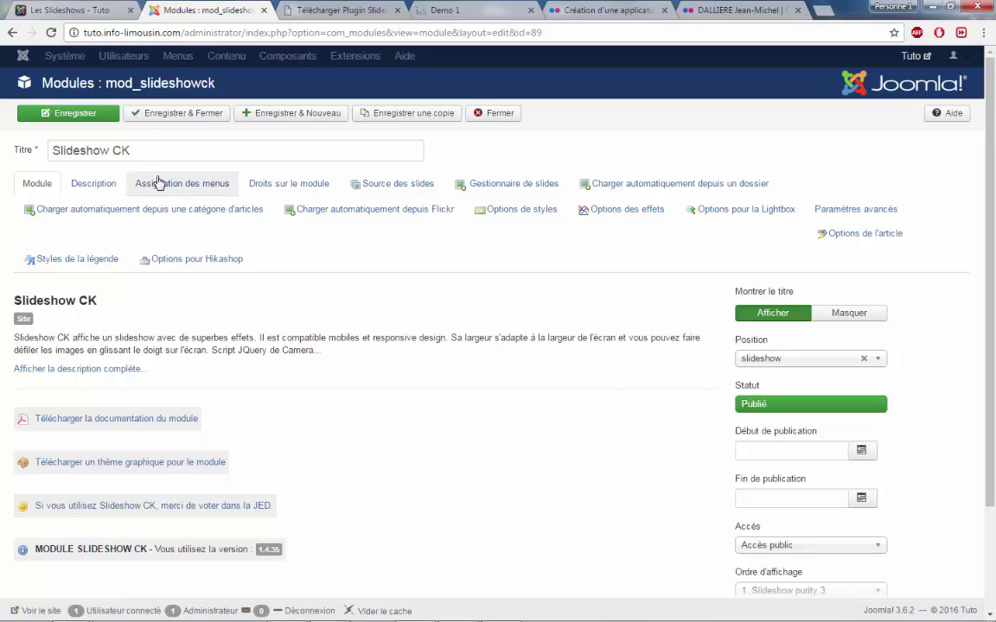
Step: Review the module's description, the menu items it is assigned to, and its permission settings
{"action": "left_click", "coordinate": [78, 187]}
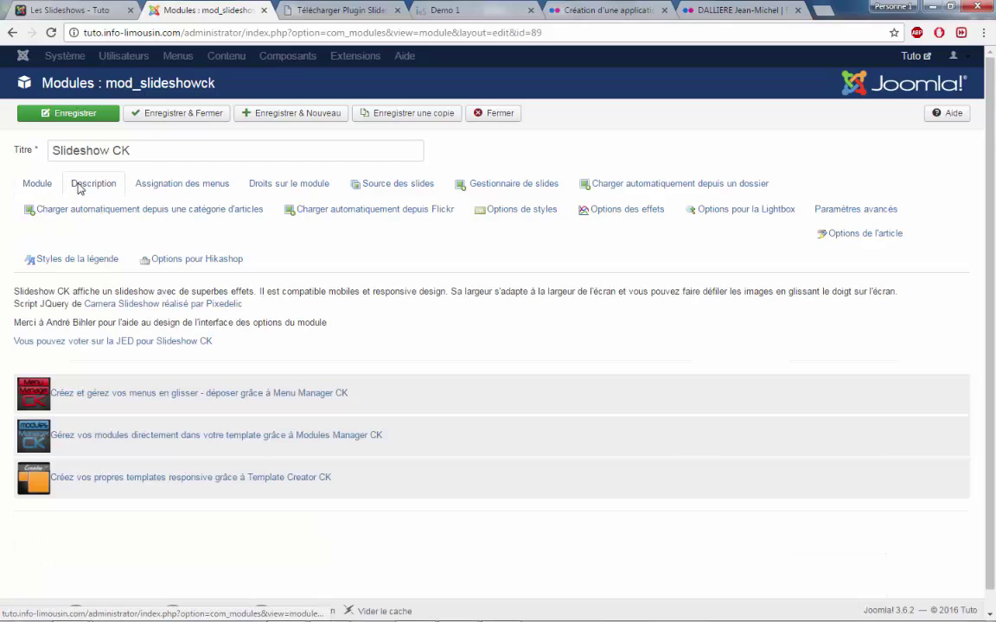
{"action": "left_click", "coordinate": [192, 185]}
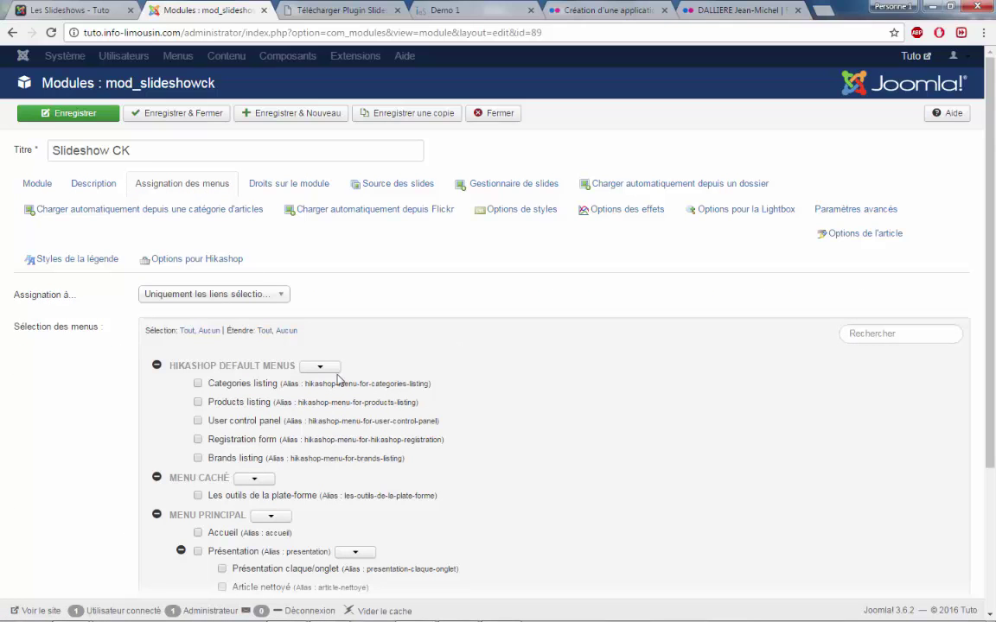
{"action": "scroll", "coordinate": [129, 475], "scroll_direction": "down", "scroll_amount": 3}
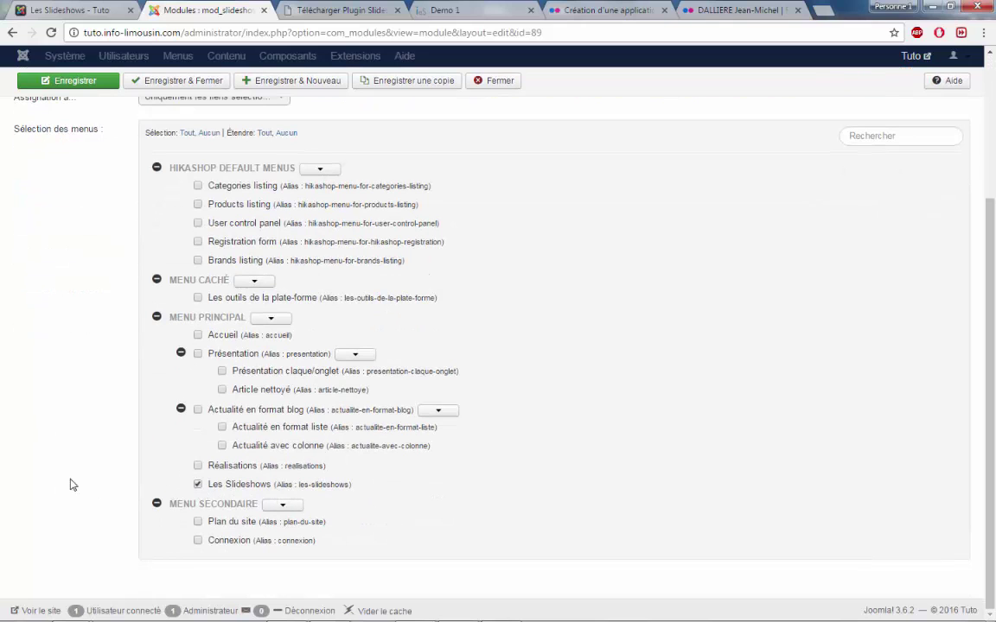
{"action": "scroll", "coordinate": [78, 480], "scroll_direction": "up", "scroll_amount": 3}
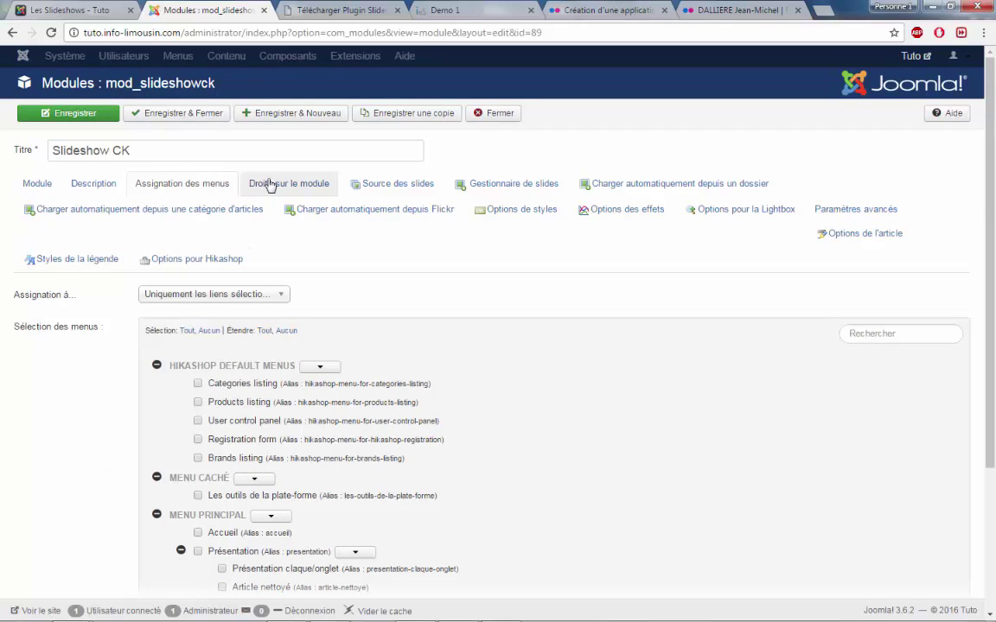
{"action": "left_click", "coordinate": [273, 185]}
Step: Choose Gestionnaire de slides as the source of the slideshow's images
{"action": "left_click", "coordinate": [382, 185]}
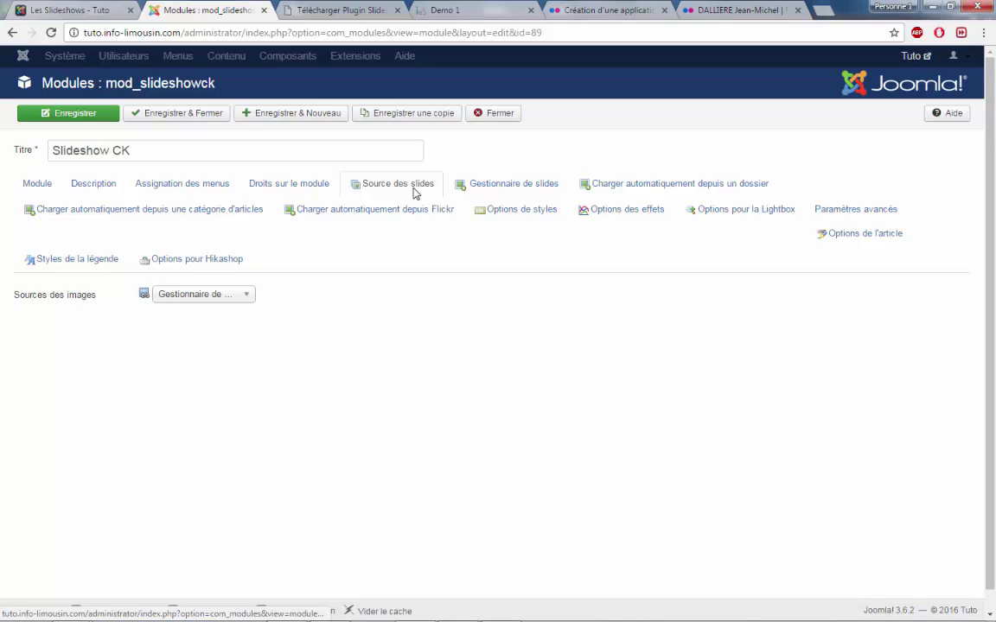
{"action": "left_click", "coordinate": [230, 294]}
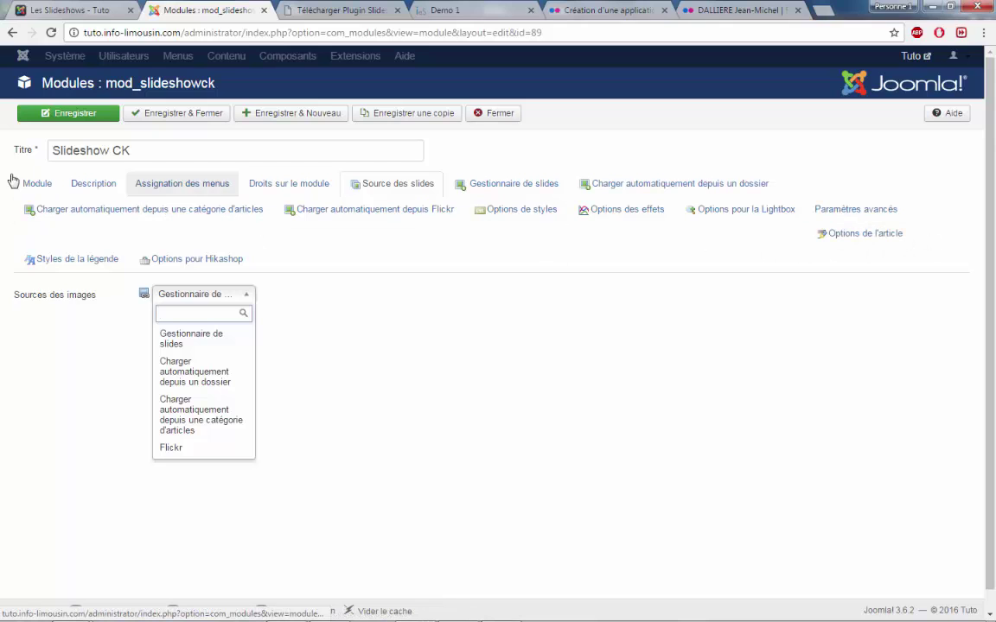
{"action": "left_click", "coordinate": [198, 342]}
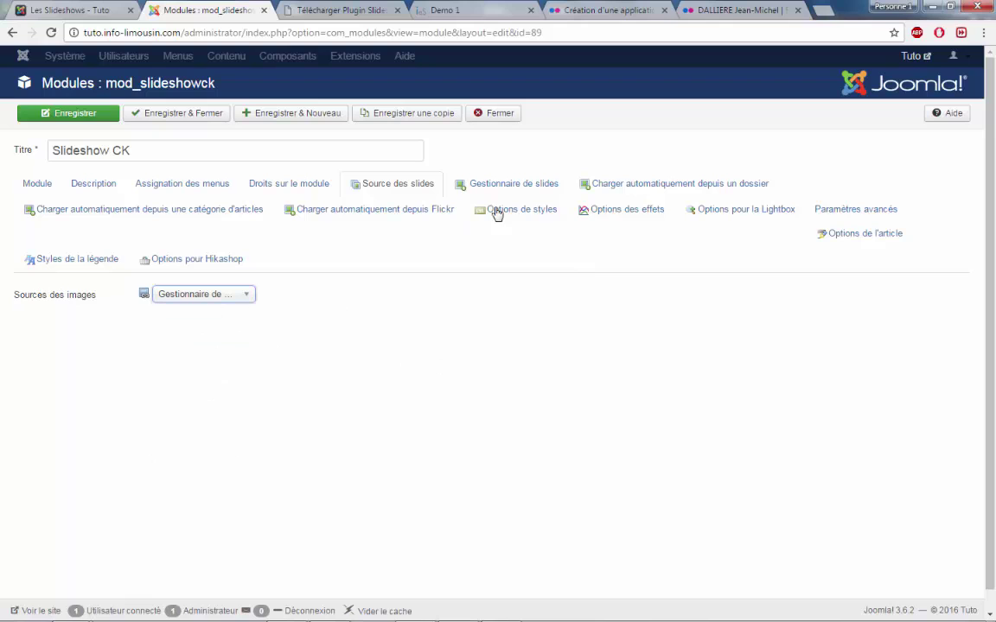
Step: Add a first slide in the slide manager using the image manchots_animal_1180x250.jpg from the slideshow folder
{"action": "left_click", "coordinate": [514, 185]}
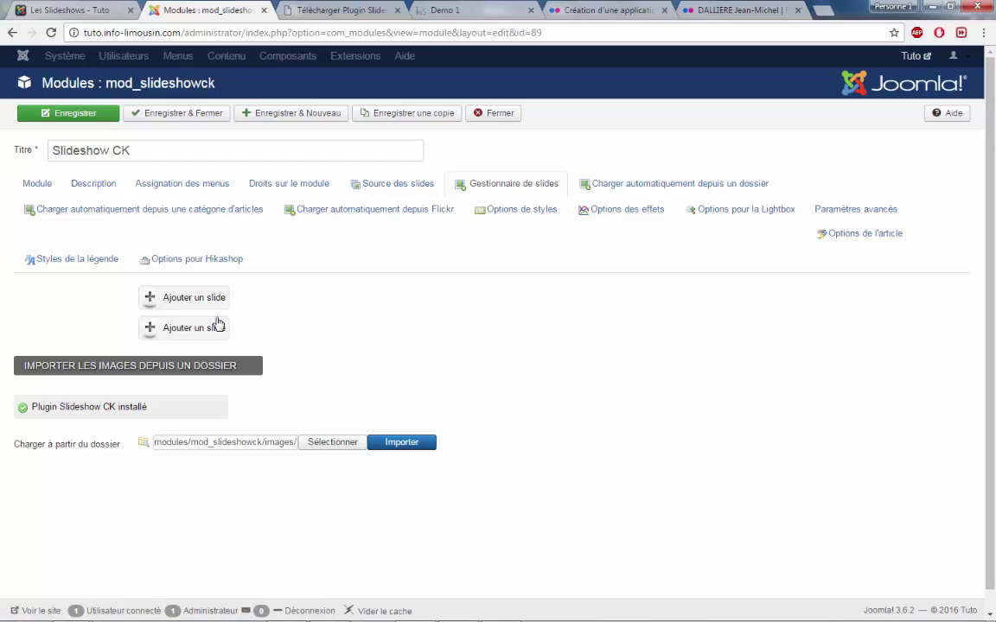
{"action": "left_click", "coordinate": [150, 301]}
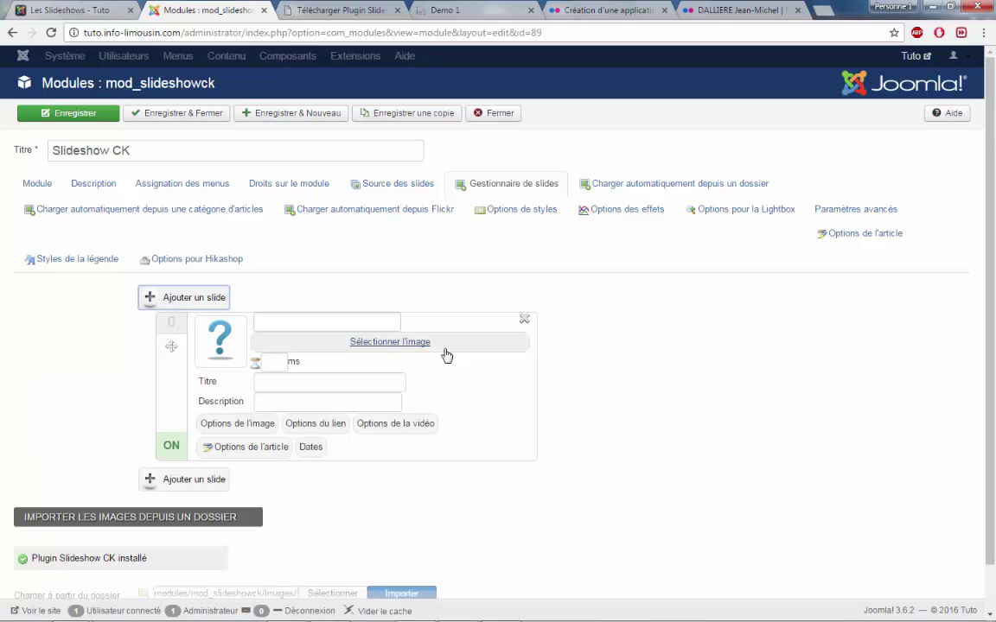
{"action": "left_click", "coordinate": [422, 344]}
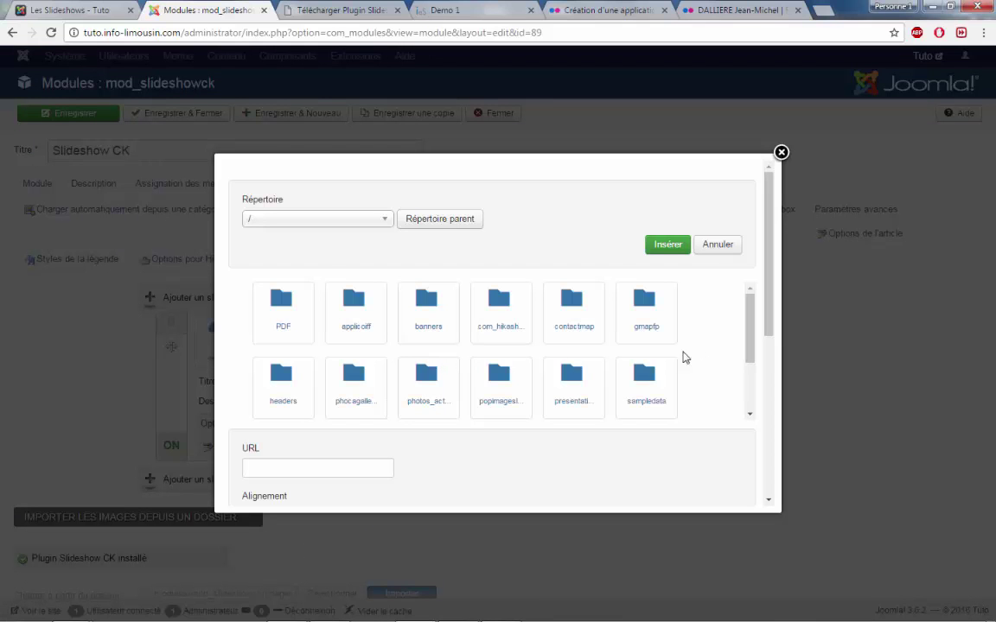
{"action": "left_click_drag", "start_coordinate": [748, 334], "coordinate": [751, 385]}
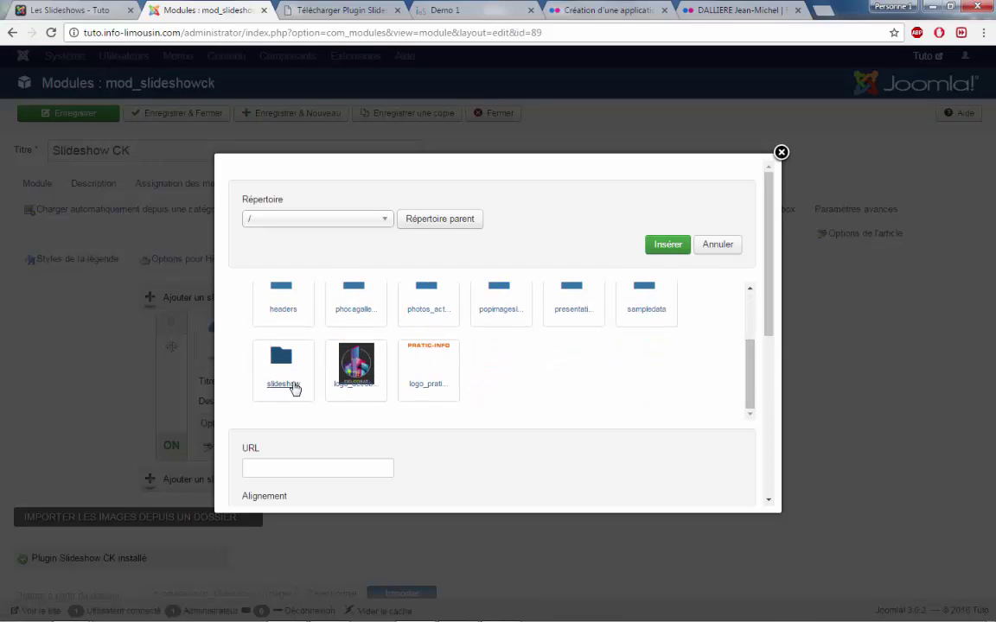
{"action": "left_click", "coordinate": [284, 372]}
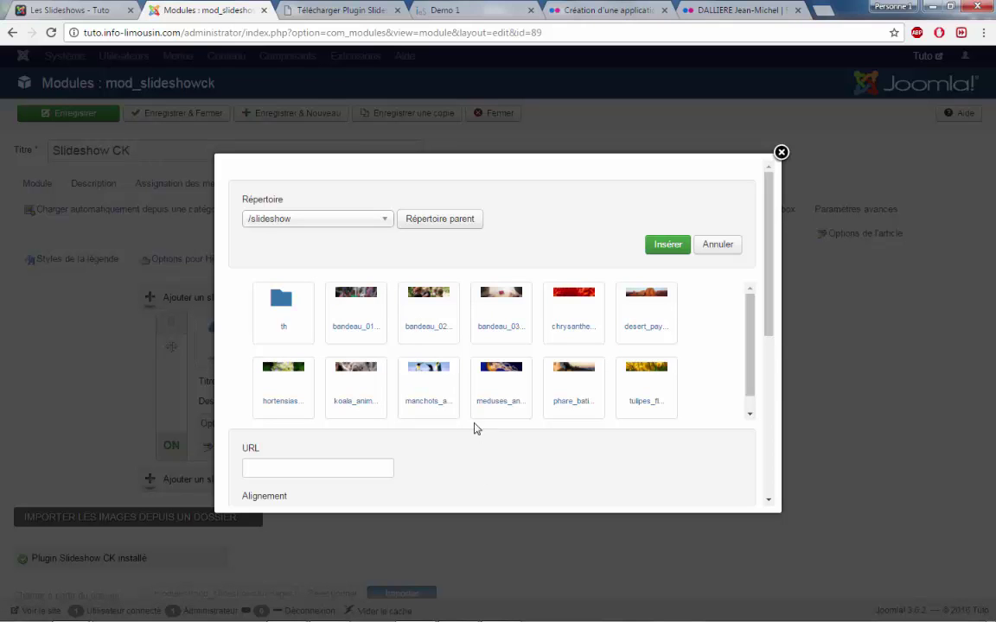
{"action": "left_click", "coordinate": [432, 401]}
{"action": "left_click", "coordinate": [659, 242]}
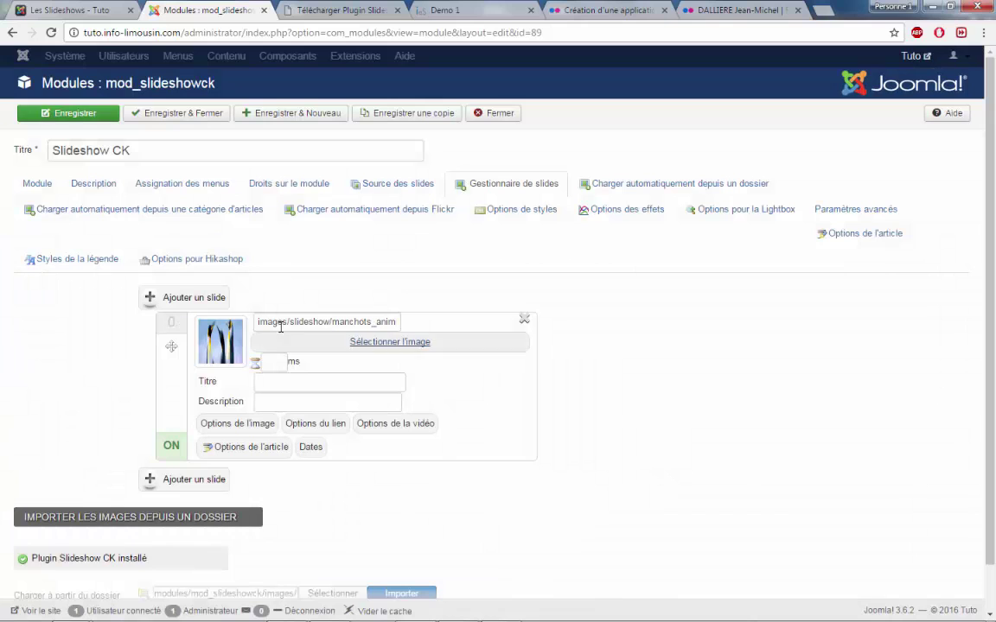
Step: Add a second slide below the penguin slide, using the phare_batiment image from the slideshow folder
{"action": "left_click", "coordinate": [149, 478]}
{"action": "left_click", "coordinate": [431, 496]}
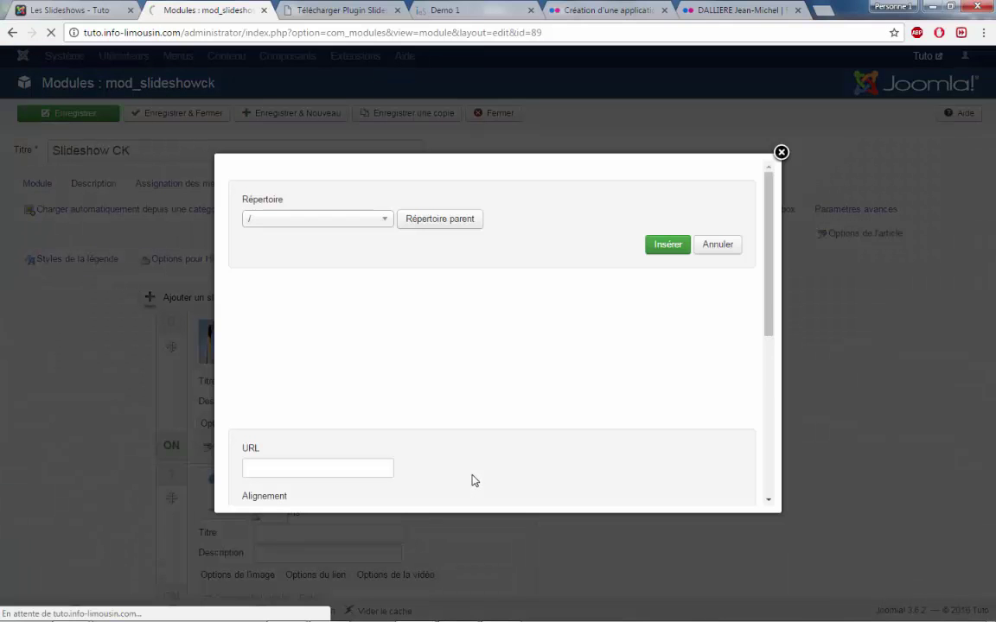
{"action": "scroll", "coordinate": [493, 387], "scroll_direction": "down", "scroll_amount": 2}
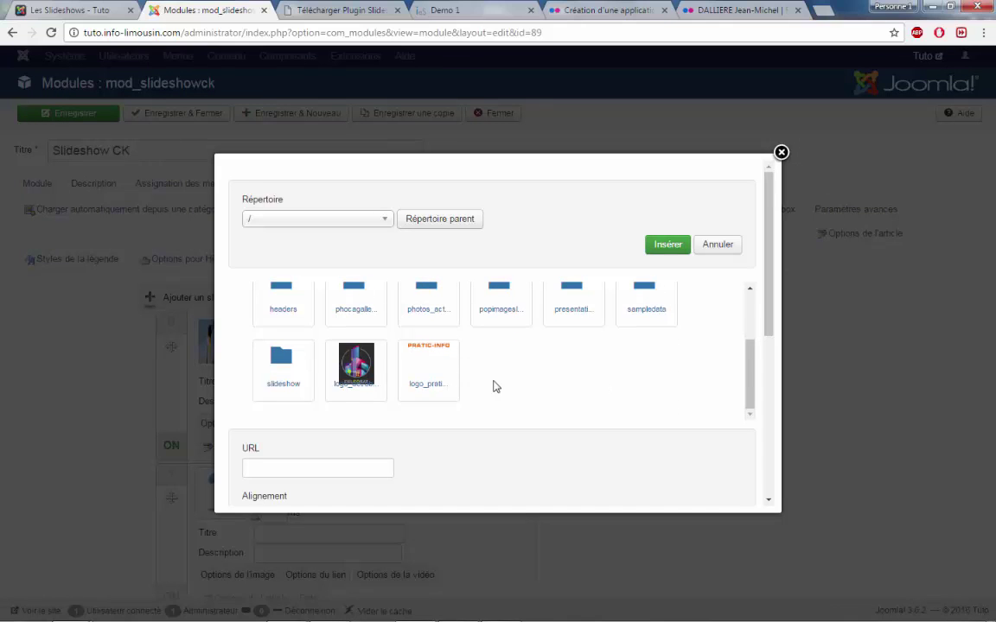
{"action": "left_click", "coordinate": [288, 369]}
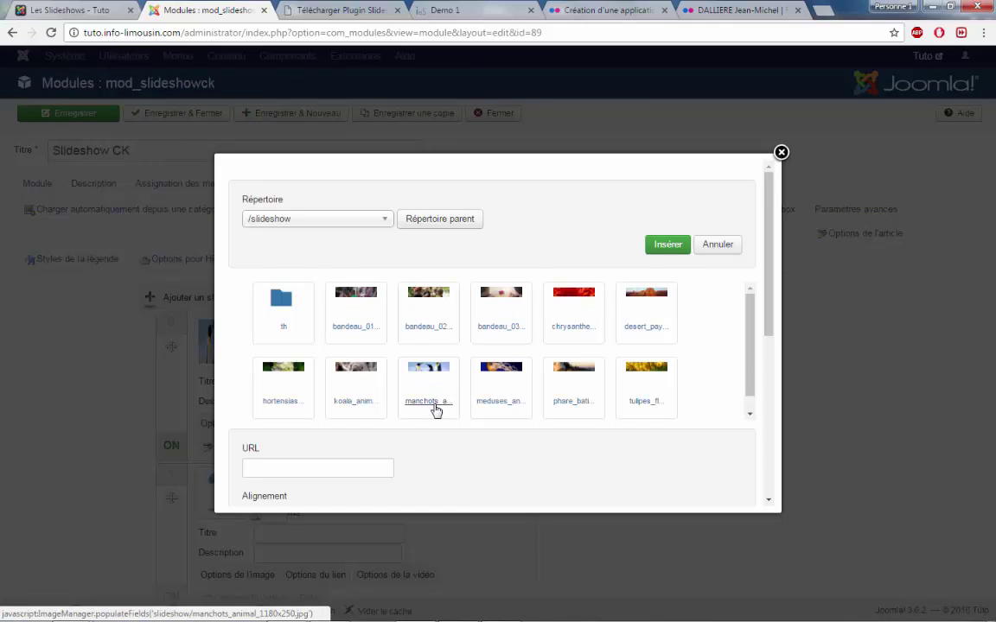
{"action": "left_click", "coordinate": [560, 404]}
{"action": "left_click", "coordinate": [667, 245]}
Step: Add a third slide at the end of the list with the image hortensias_fleur_1180x250.jpg from the slideshow folder
{"action": "scroll", "coordinate": [633, 463], "scroll_direction": "down", "scroll_amount": 2}
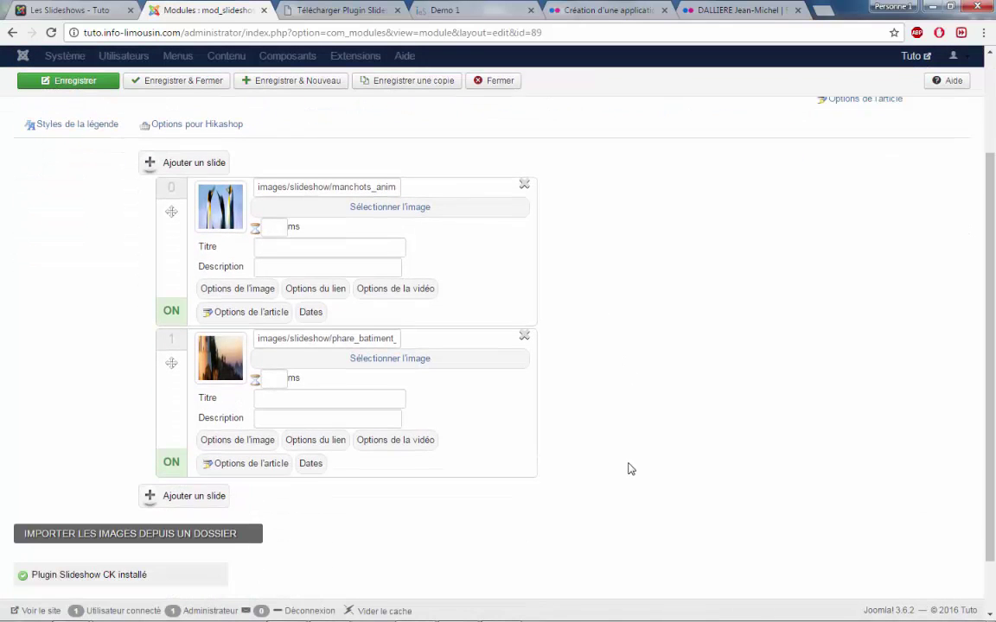
{"action": "scroll", "coordinate": [631, 470], "scroll_direction": "down", "scroll_amount": 1}
{"action": "left_click", "coordinate": [184, 429]}
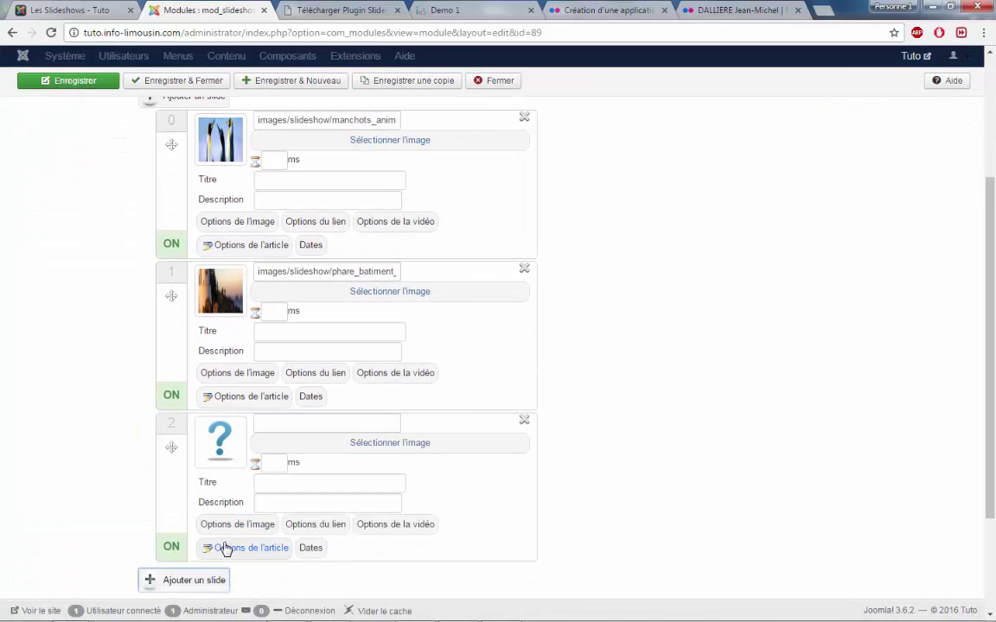
{"action": "left_click", "coordinate": [394, 444]}
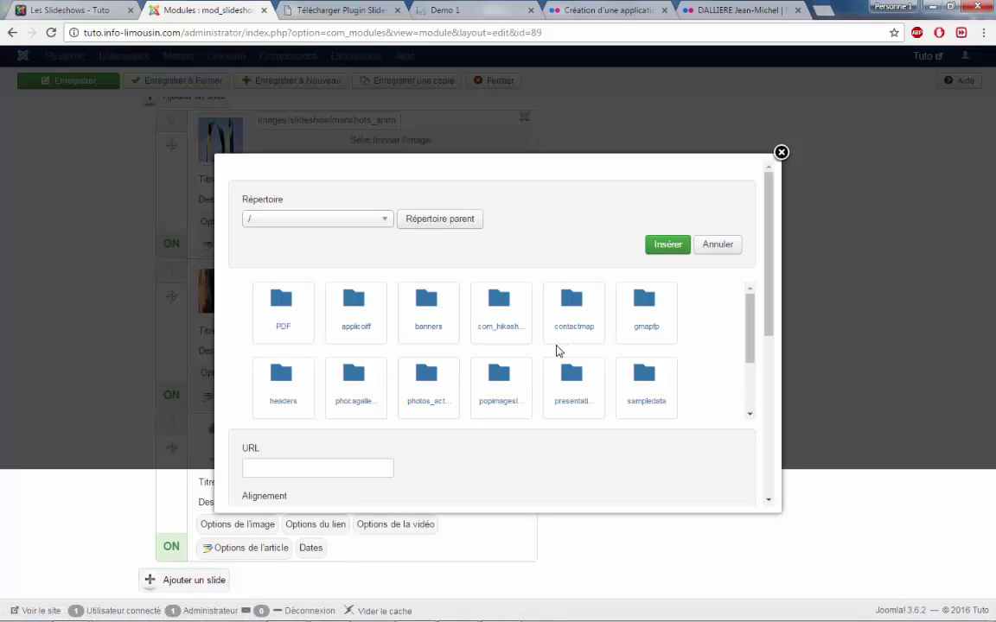
{"action": "scroll", "coordinate": [578, 360], "scroll_direction": "down", "scroll_amount": 2}
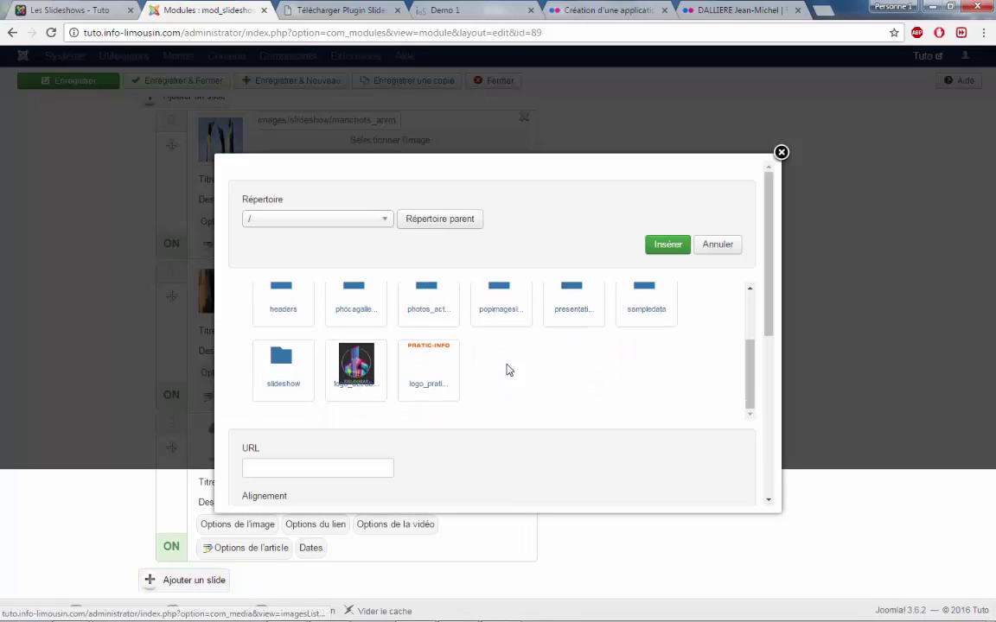
{"action": "left_click", "coordinate": [297, 386]}
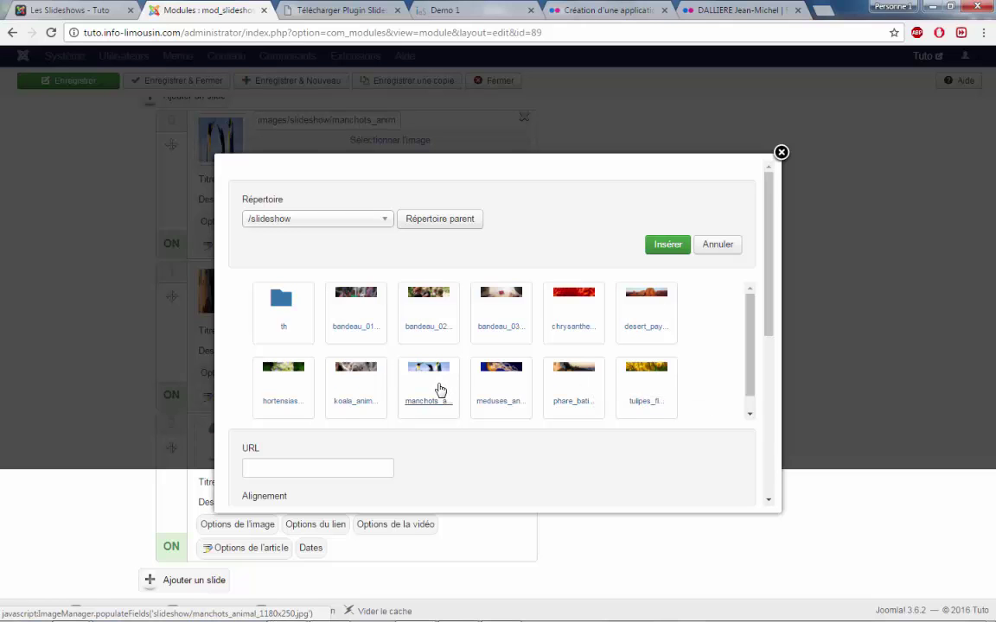
{"action": "scroll", "coordinate": [406, 389], "scroll_direction": "down", "scroll_amount": 1}
{"action": "left_click", "coordinate": [287, 381]}
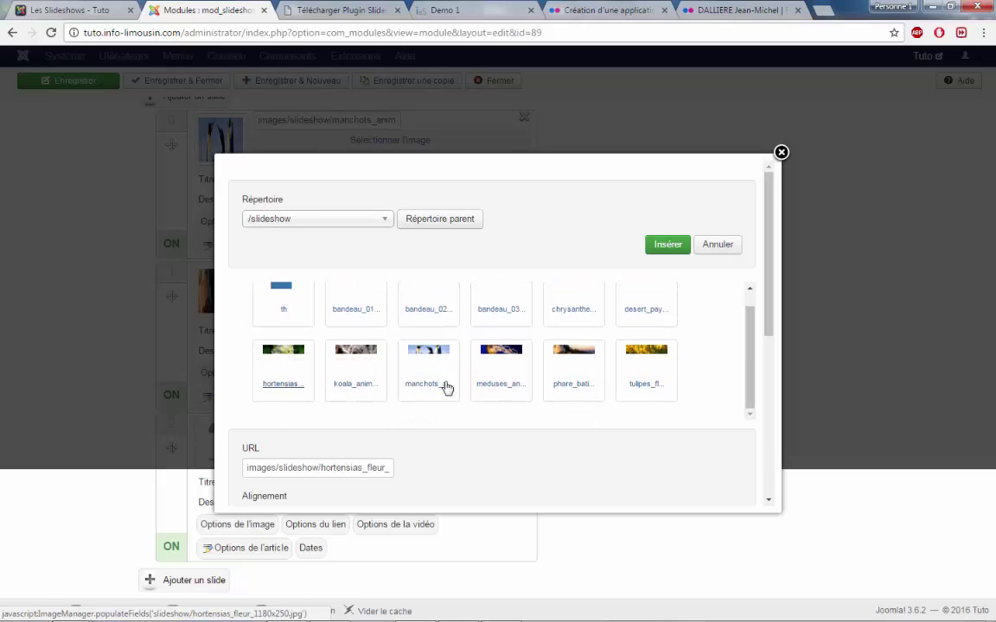
{"action": "left_click", "coordinate": [668, 246]}
Step: Add a fourth slide at the end of the list with the image tulipes_fleur_1180x250.jpg from the slideshow folder
{"action": "scroll", "coordinate": [164, 497], "scroll_direction": "down", "scroll_amount": 2}
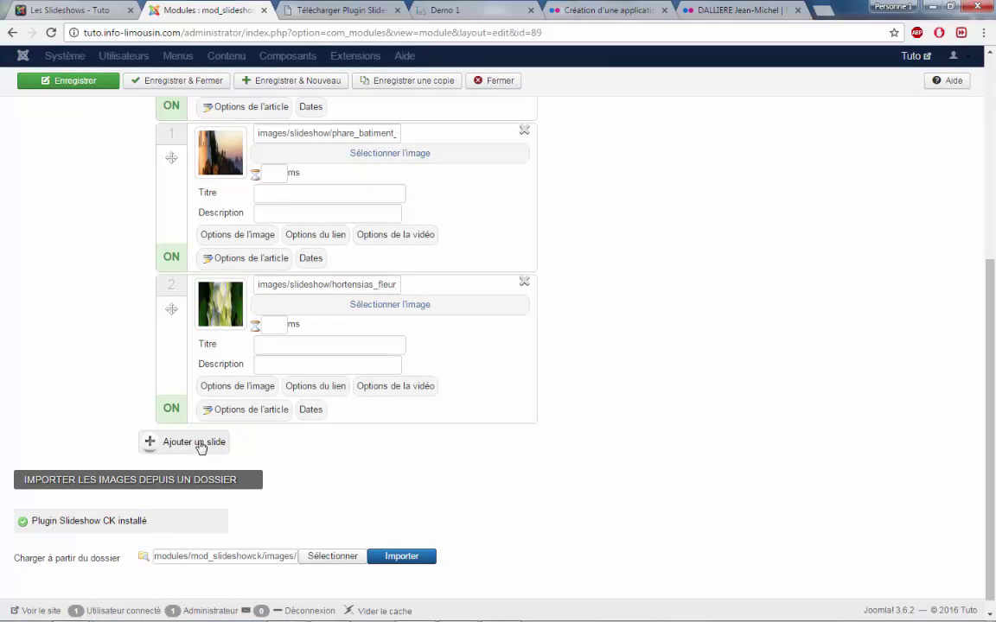
{"action": "left_click", "coordinate": [211, 442]}
{"action": "left_click", "coordinate": [382, 456]}
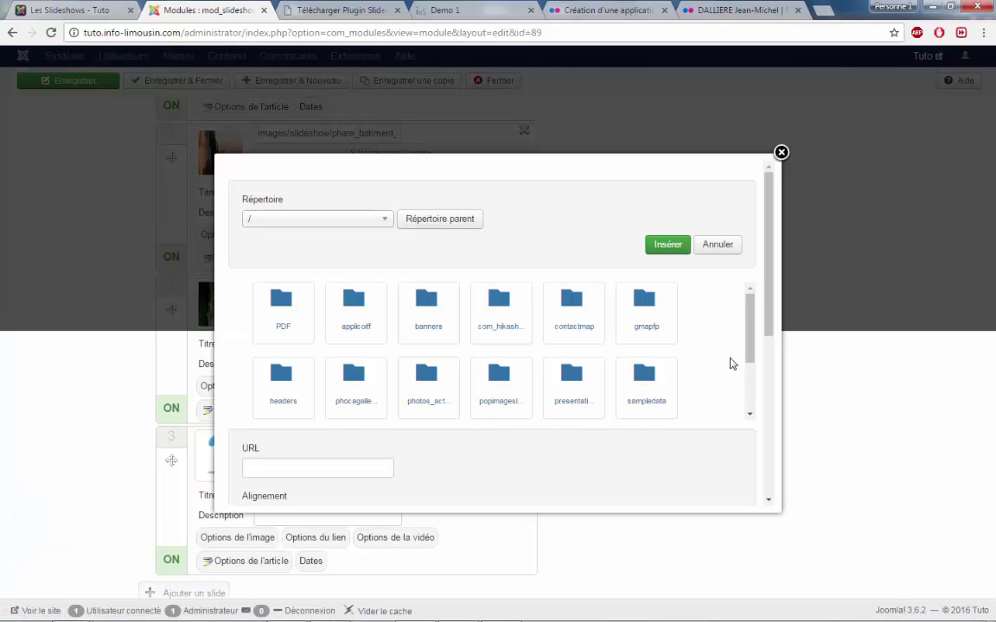
{"action": "left_click_drag", "start_coordinate": [748, 356], "coordinate": [751, 406]}
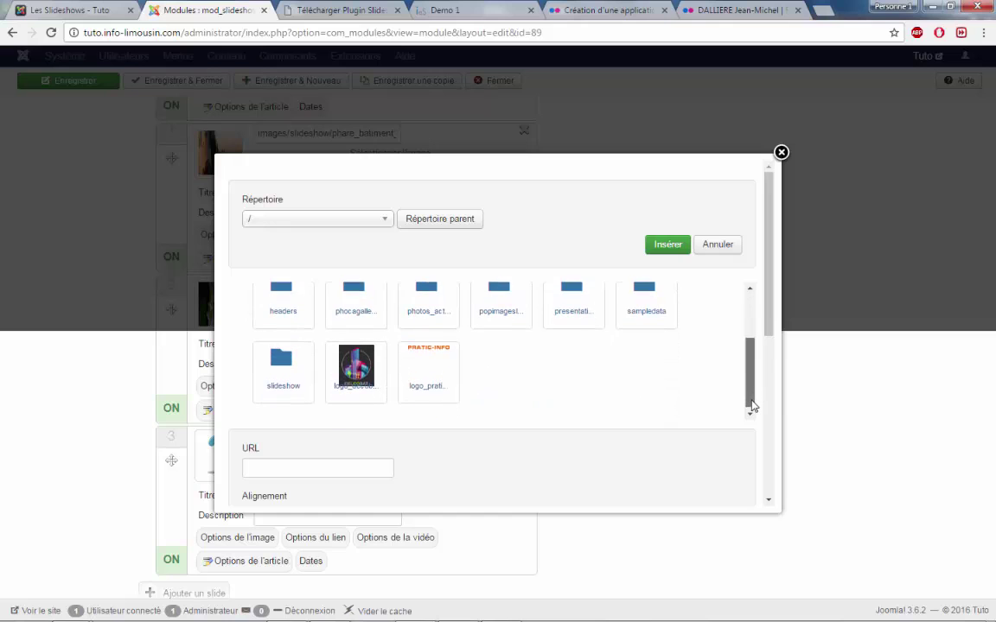
{"action": "left_click", "coordinate": [289, 389]}
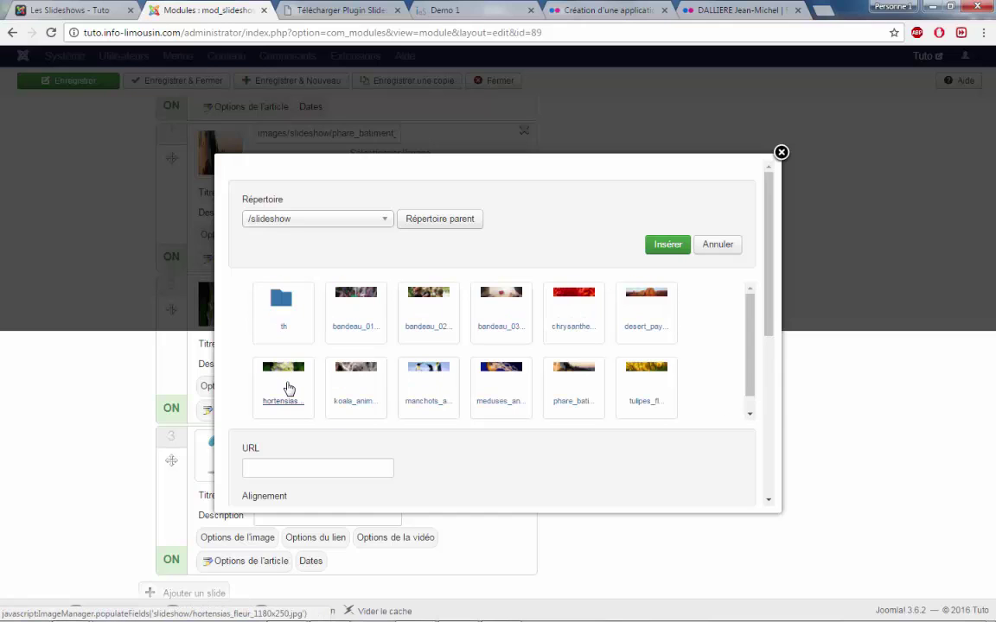
{"action": "left_click", "coordinate": [639, 403]}
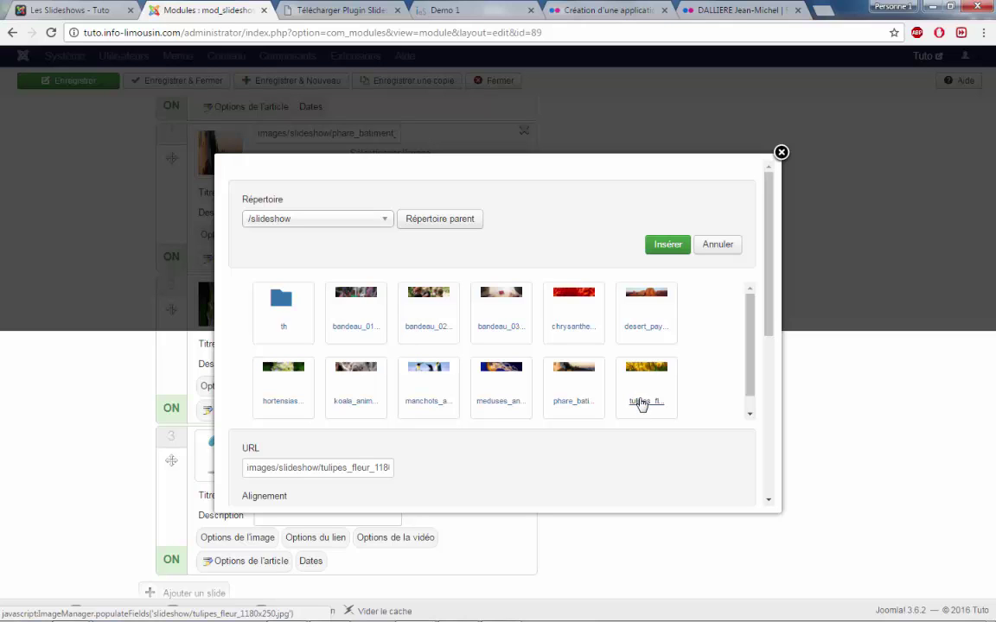
{"action": "left_click", "coordinate": [667, 246]}
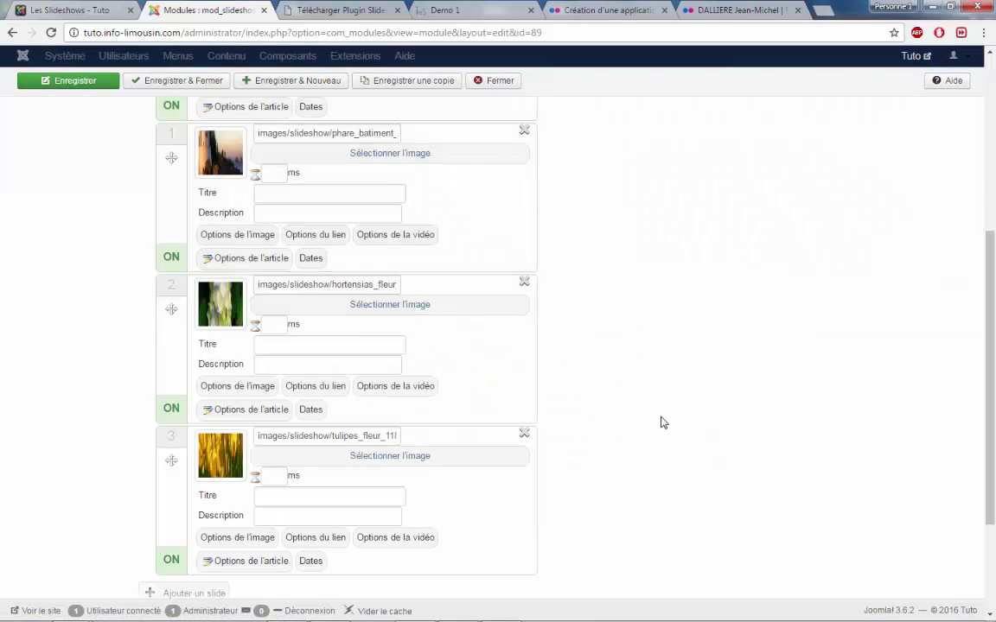
Step: Give the first slide, which shows the penguins, the title "Les manchots"
{"action": "scroll", "coordinate": [640, 443], "scroll_direction": "up", "scroll_amount": 5}
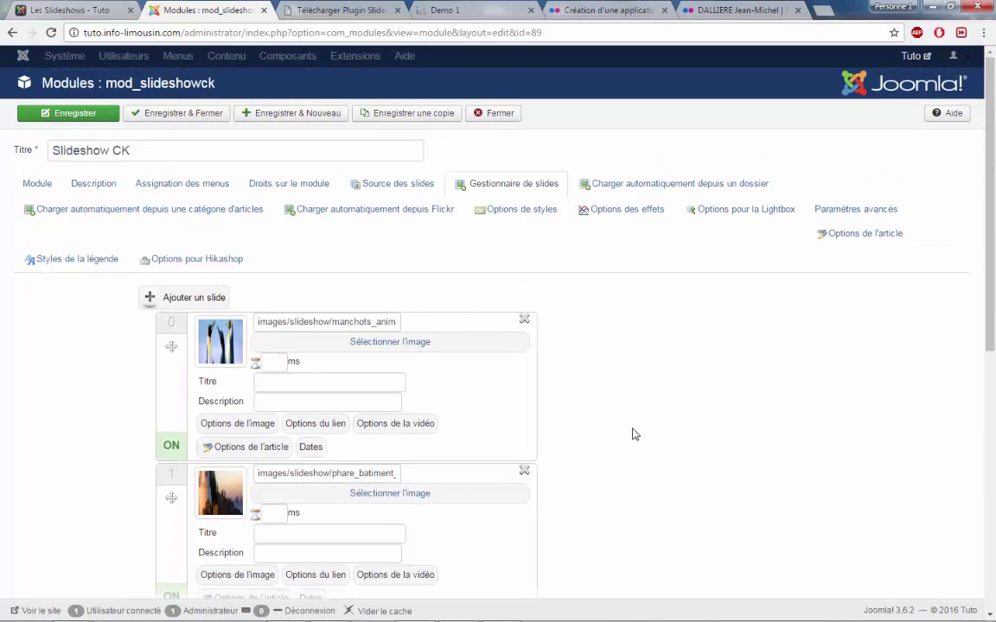
{"action": "scroll", "coordinate": [632, 406], "scroll_direction": "down", "scroll_amount": 2}
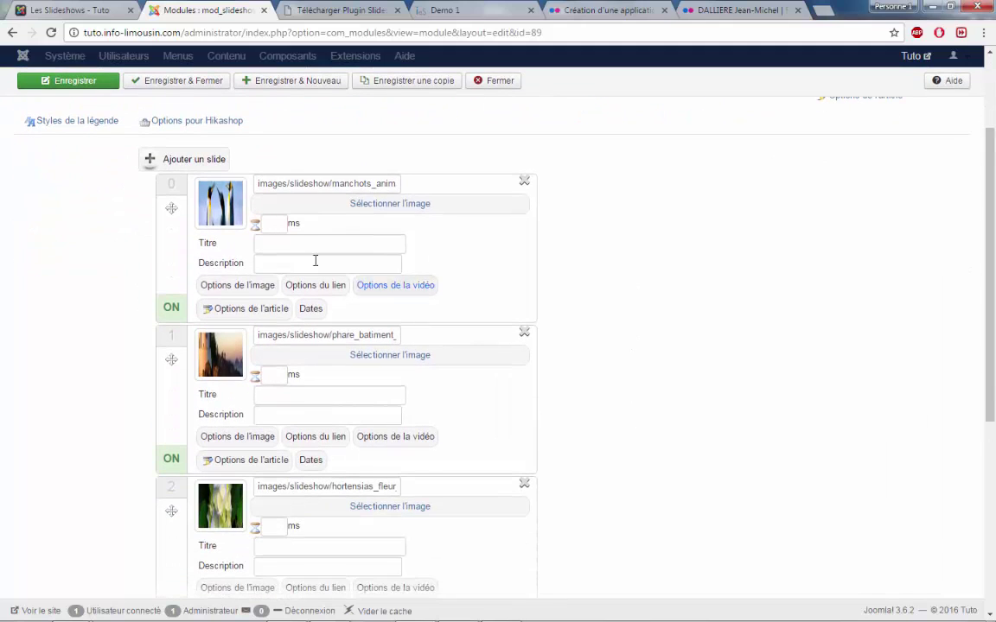
{"action": "key", "text": "Tab"}
{"action": "left_click", "coordinate": [214, 246]}
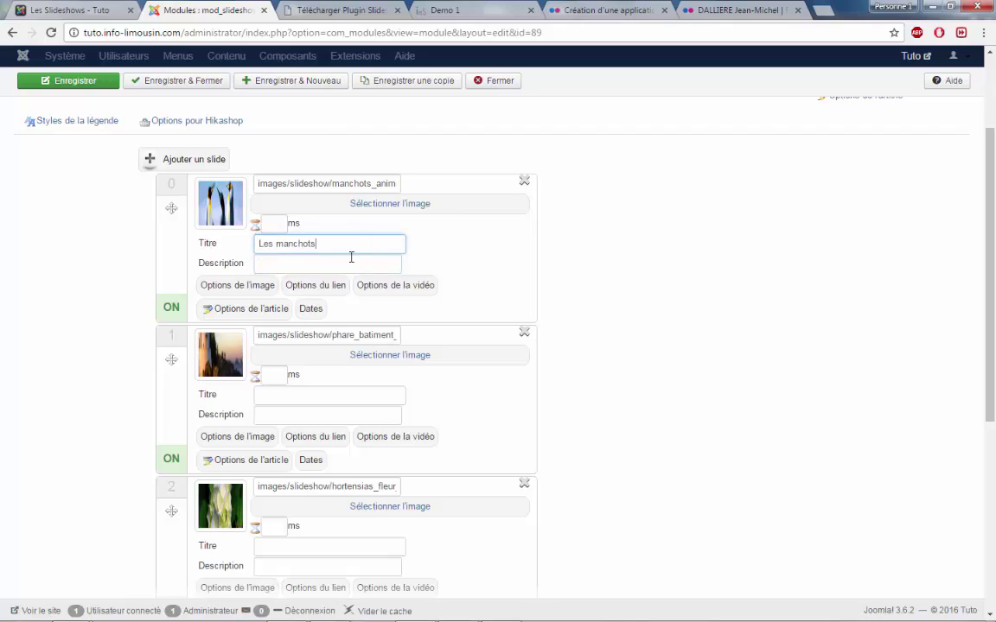
Step: Give the penguin slide the description "dans le froid"
{"action": "left_click", "coordinate": [311, 259]}
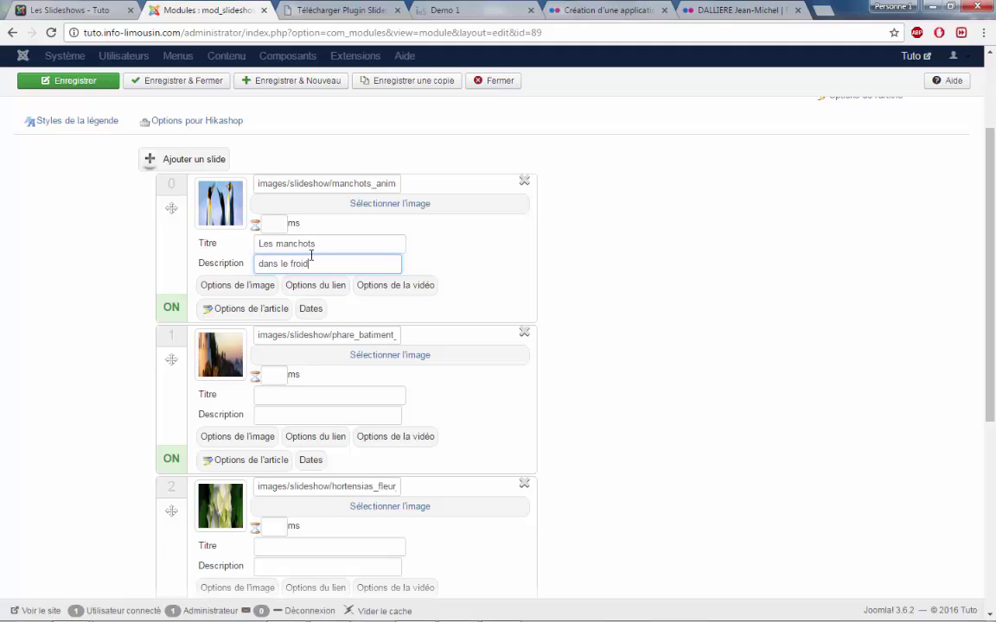
Step: Review the first slide's image alignment choices and its link, video and article options
{"action": "left_click", "coordinate": [253, 293]}
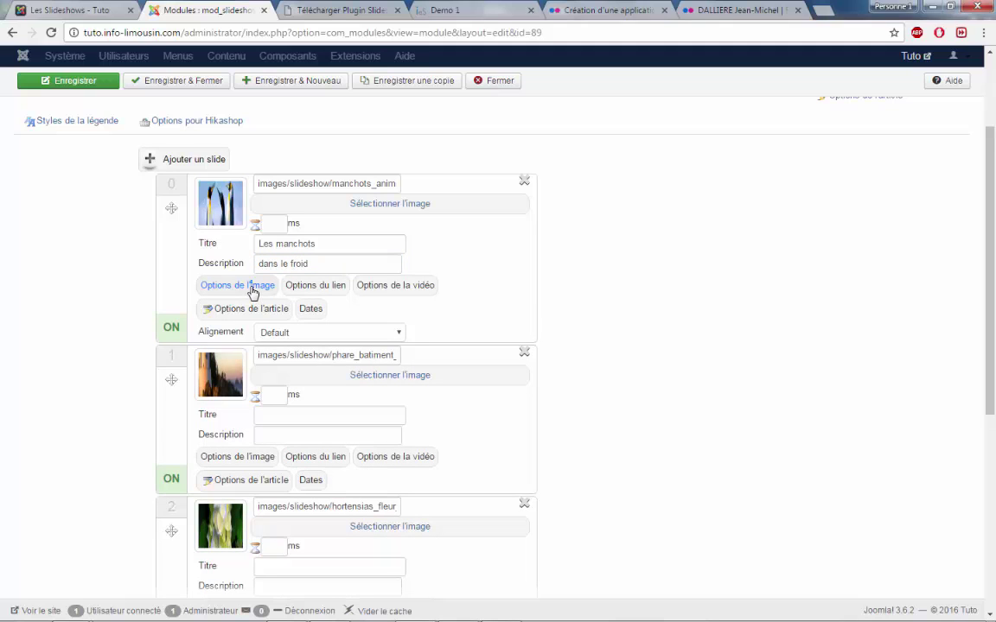
{"action": "left_click", "coordinate": [301, 333]}
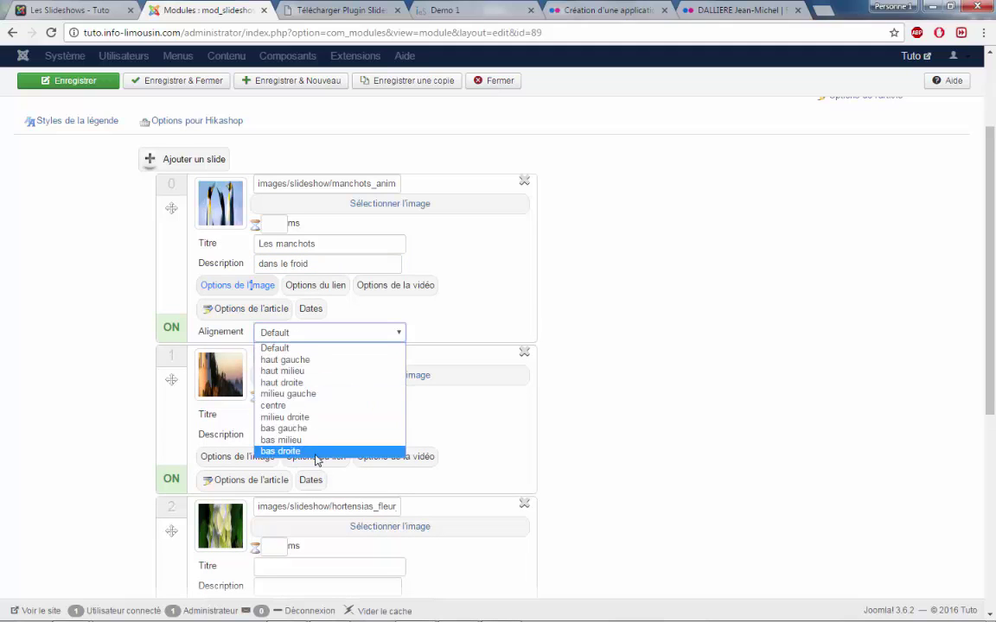
{"action": "left_click", "coordinate": [422, 281]}
{"action": "left_click", "coordinate": [333, 294]}
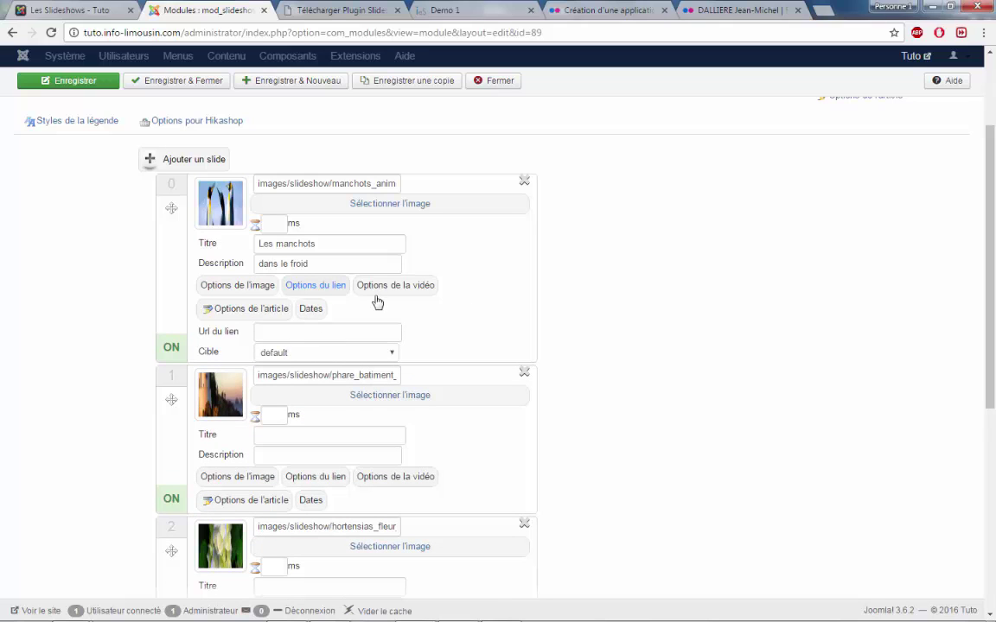
{"action": "left_click", "coordinate": [393, 286]}
{"action": "left_click", "coordinate": [313, 338]}
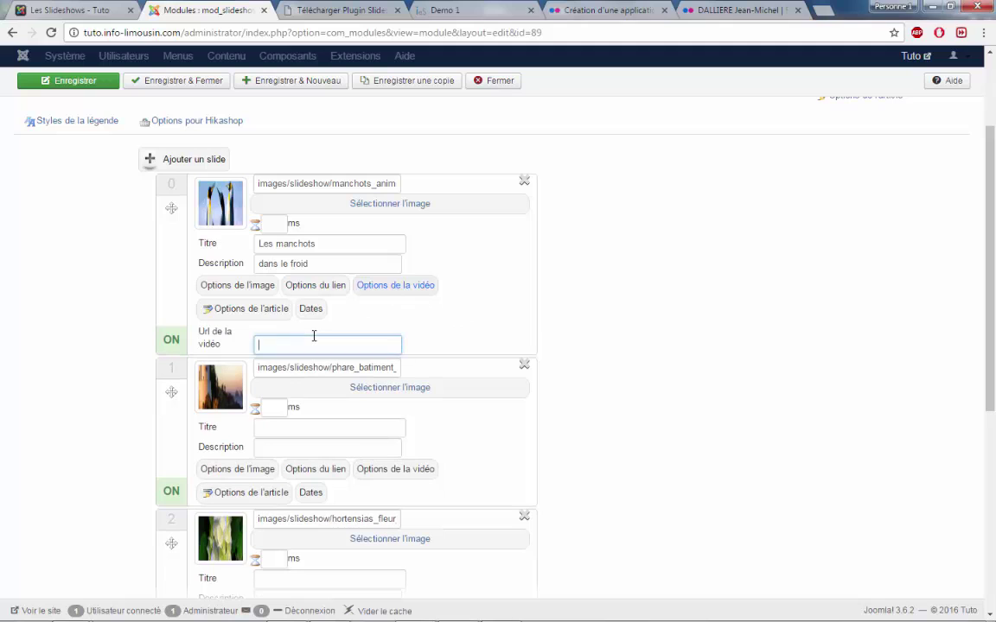
{"action": "left_click", "coordinate": [275, 309]}
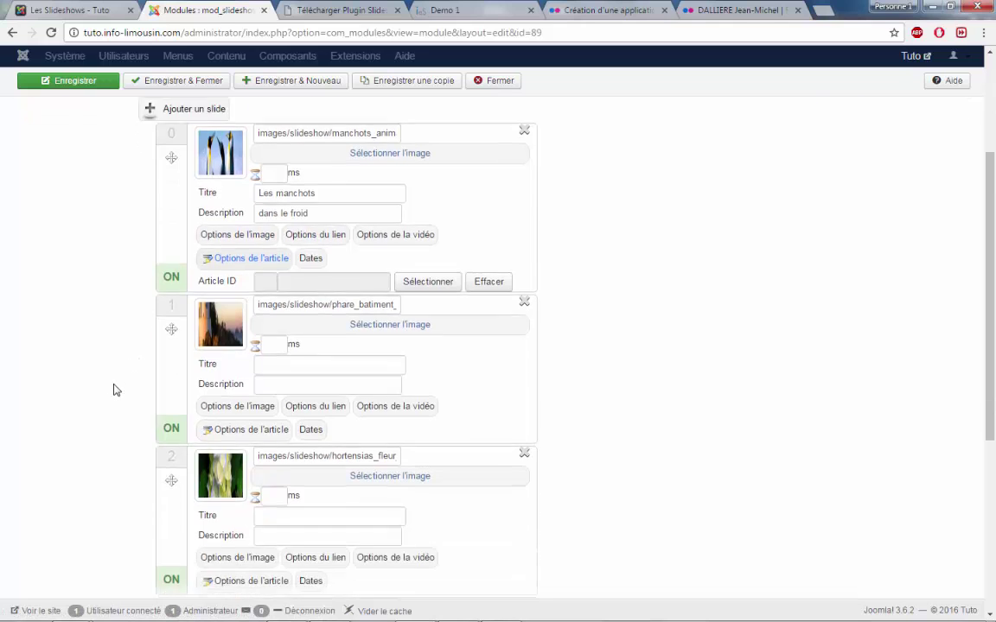
Step: Disable the second slide, which shows the lighthouse, and enable it again
{"action": "scroll", "coordinate": [116, 389], "scroll_direction": "down", "scroll_amount": 3}
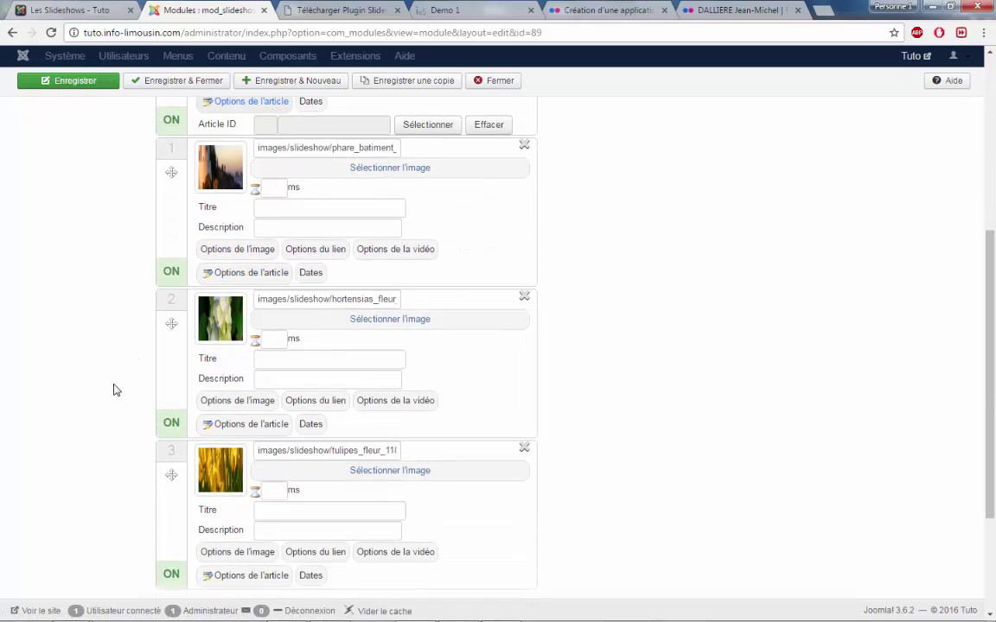
{"action": "left_click", "coordinate": [172, 272]}
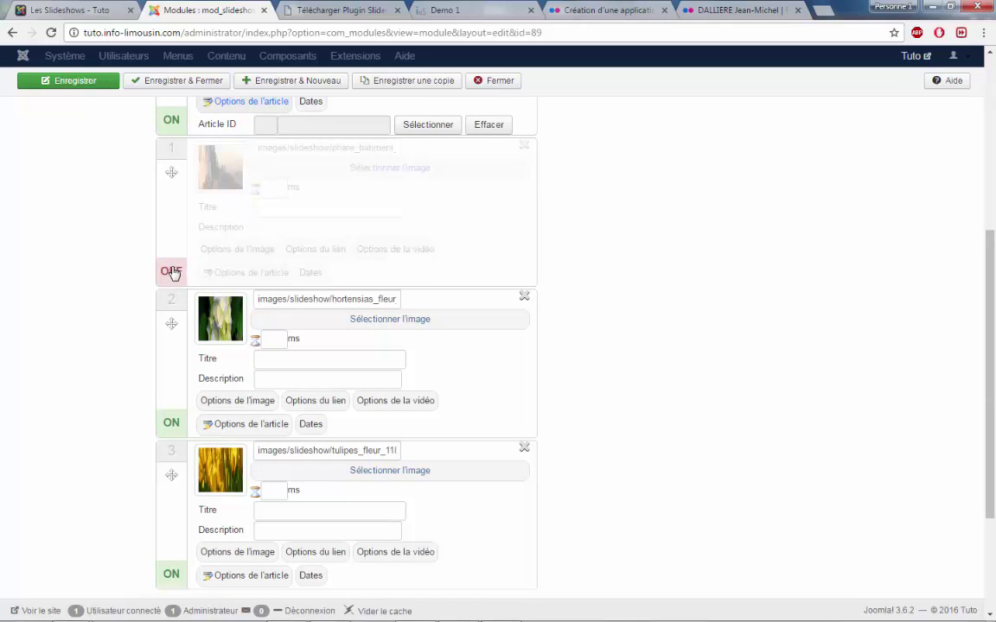
{"action": "left_click", "coordinate": [172, 272]}
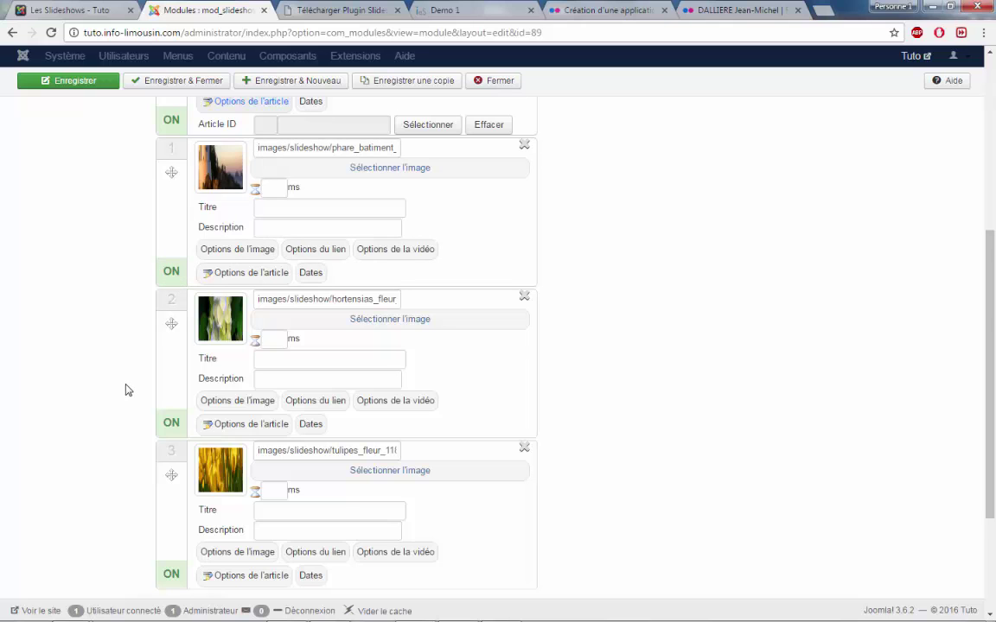
Step: Move the tulips slide above the hortensias slide and save the module
{"action": "scroll", "coordinate": [125, 390], "scroll_direction": "down", "scroll_amount": 3}
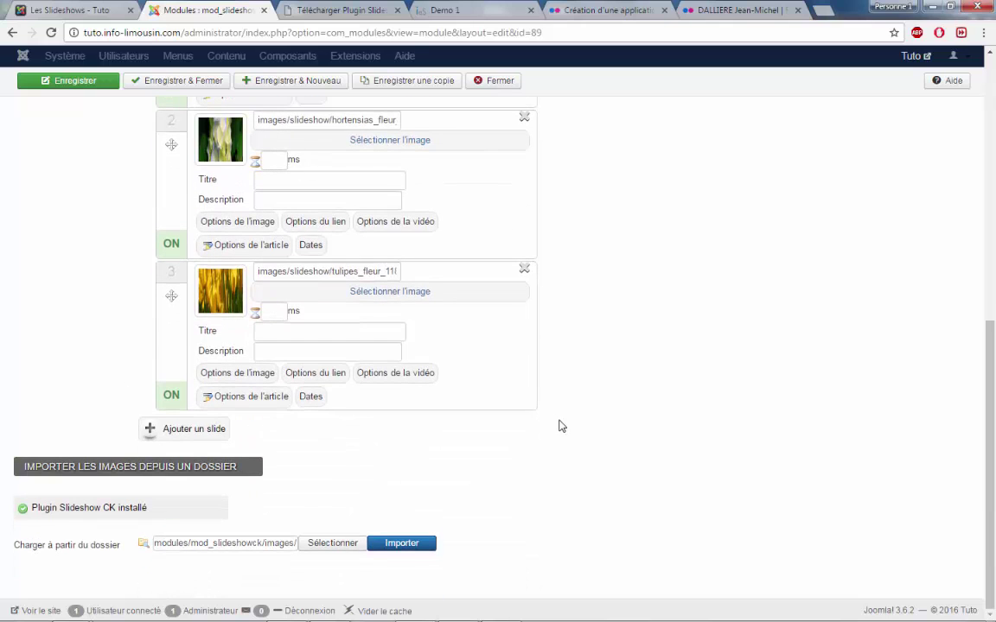
{"action": "left_click_drag", "start_coordinate": [172, 295], "coordinate": [153, 215]}
{"action": "scroll", "coordinate": [631, 414], "scroll_direction": "up", "scroll_amount": 5}
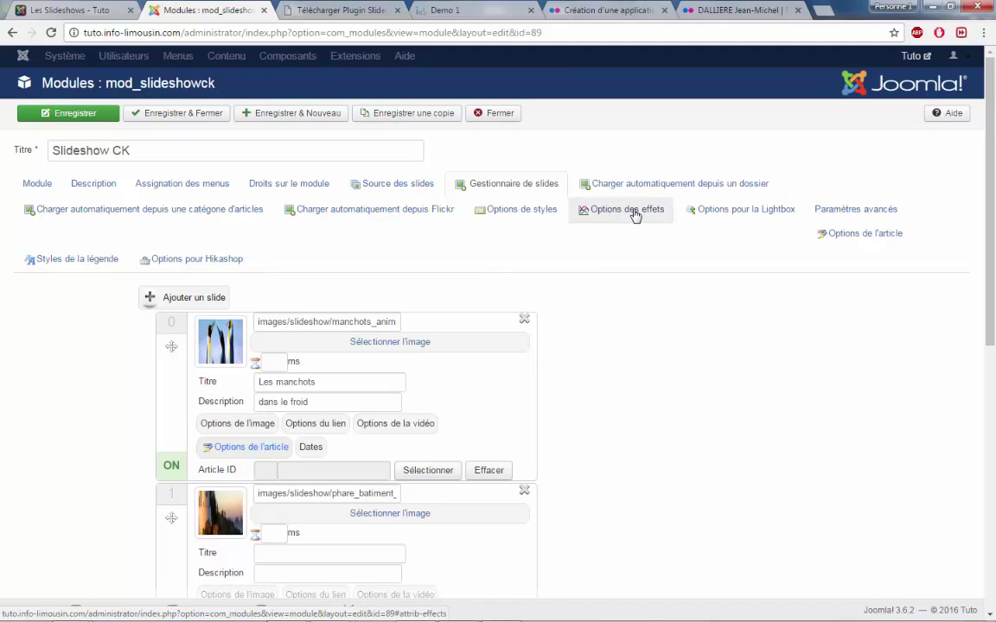
{"action": "left_click", "coordinate": [78, 113]}
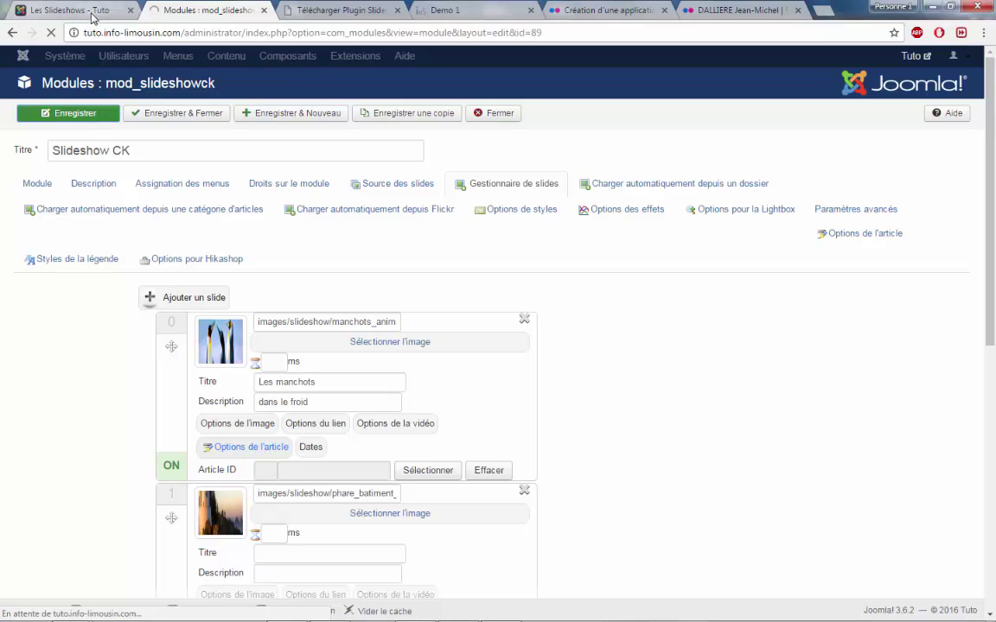
Step: Reload the Les Slideshows page on the public site and advance through all the slides of the new slideshow
{"action": "left_click", "coordinate": [93, 12]}
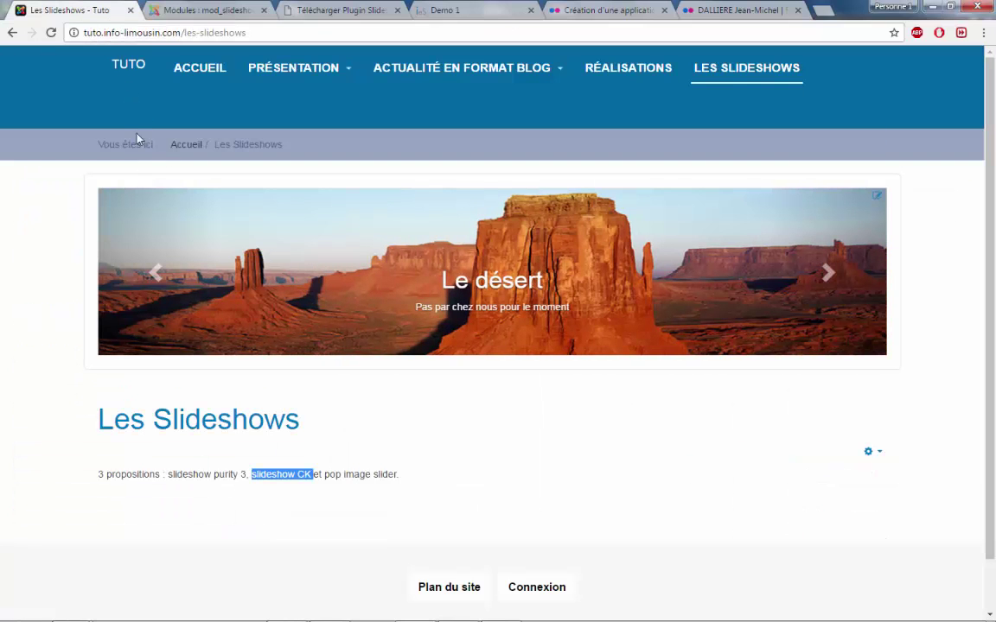
{"action": "left_click", "coordinate": [52, 32]}
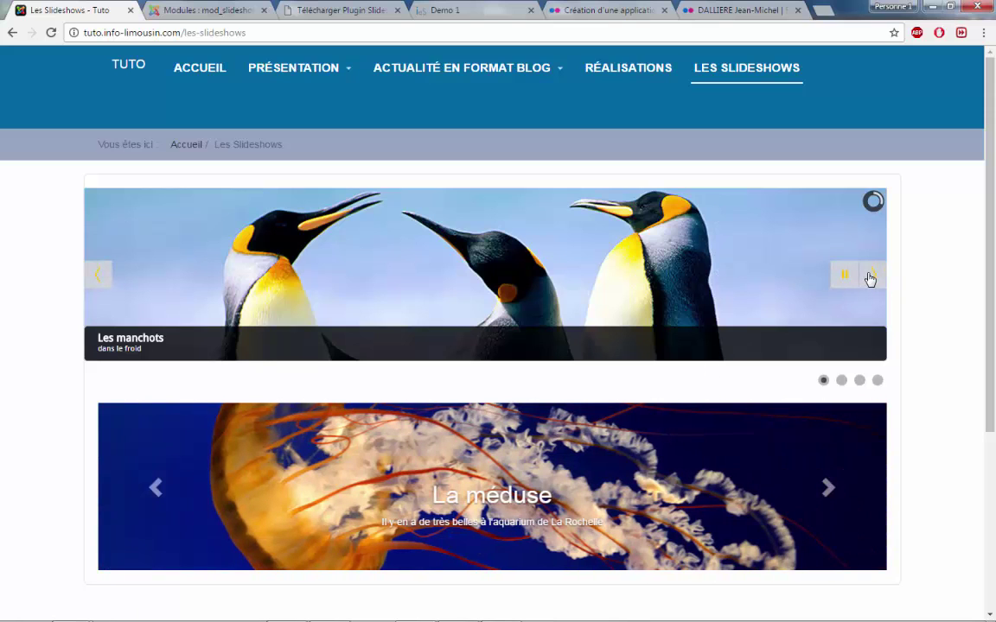
{"action": "left_click", "coordinate": [871, 277]}
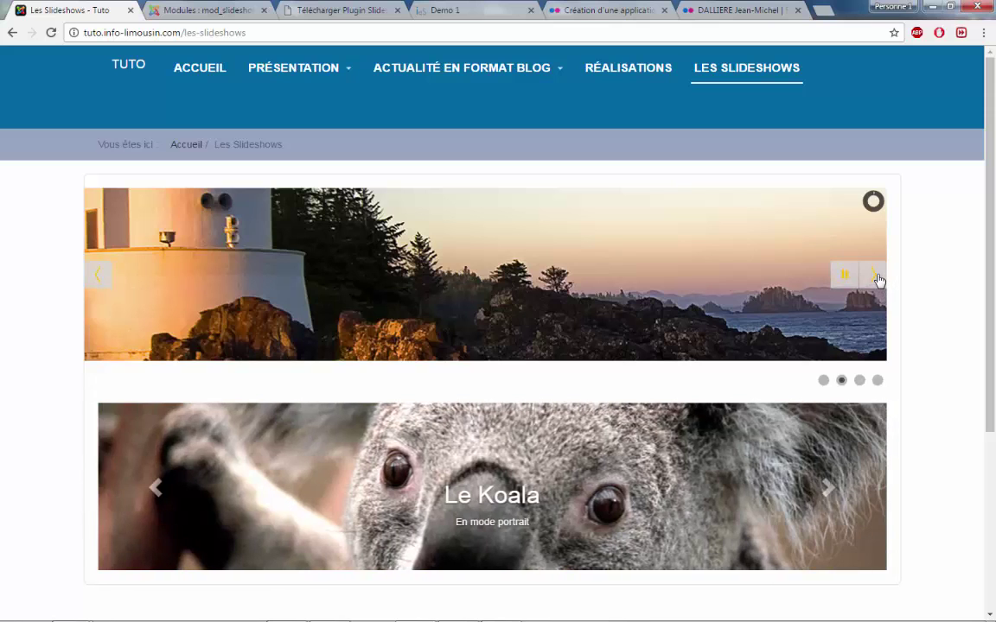
{"action": "left_click", "coordinate": [876, 278]}
{"action": "left_click", "coordinate": [876, 277]}
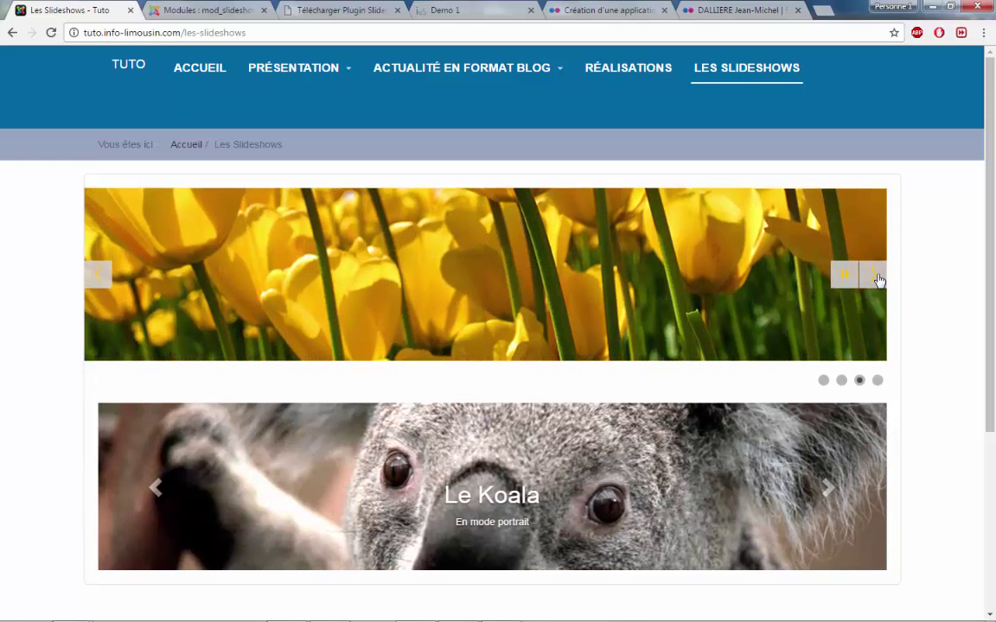
{"action": "left_click", "coordinate": [876, 278]}
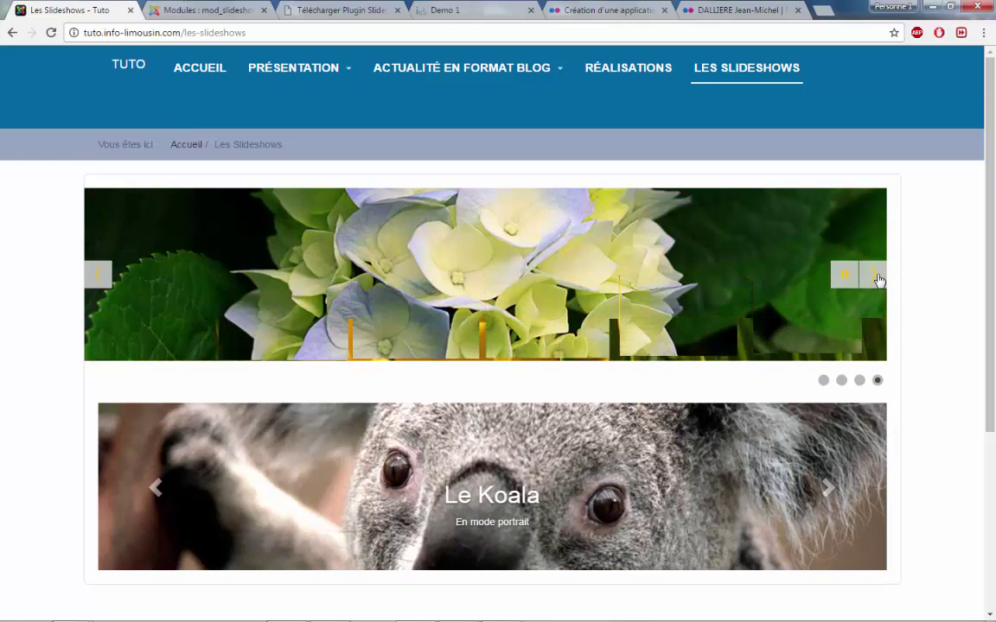
{"action": "left_click", "coordinate": [876, 277]}
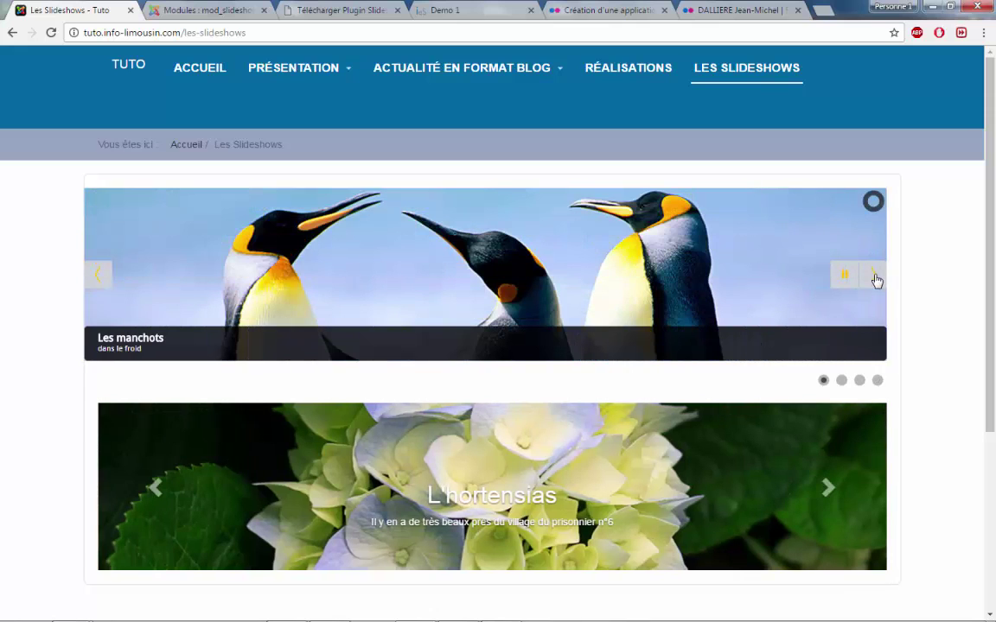
{"action": "left_click", "coordinate": [875, 278]}
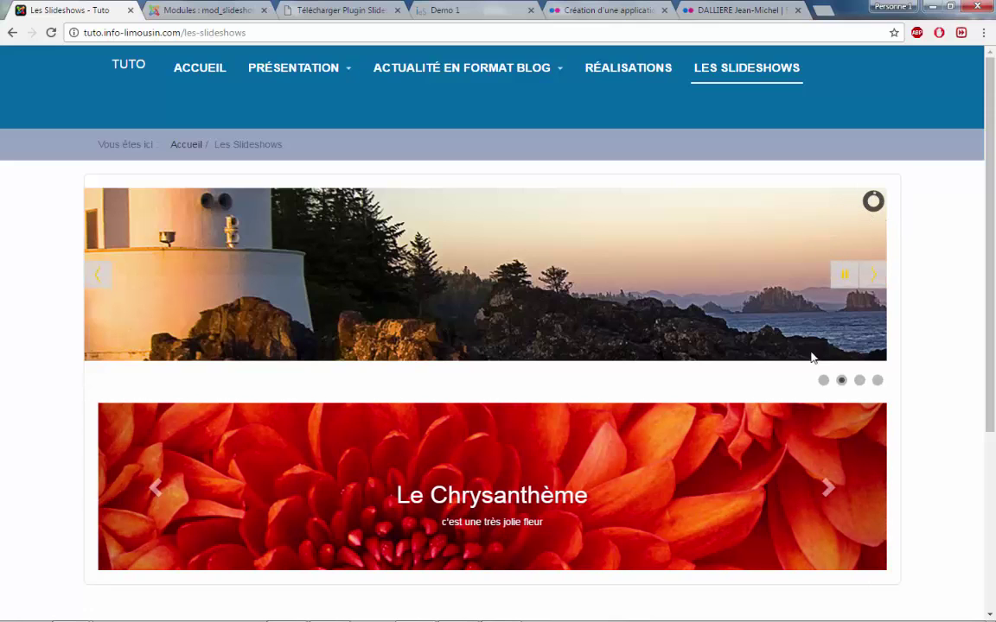
Step: Pause the upper slideshow's autoplay and advance to the hortensias slide
{"action": "mouse_move", "coordinate": [820, 379]}
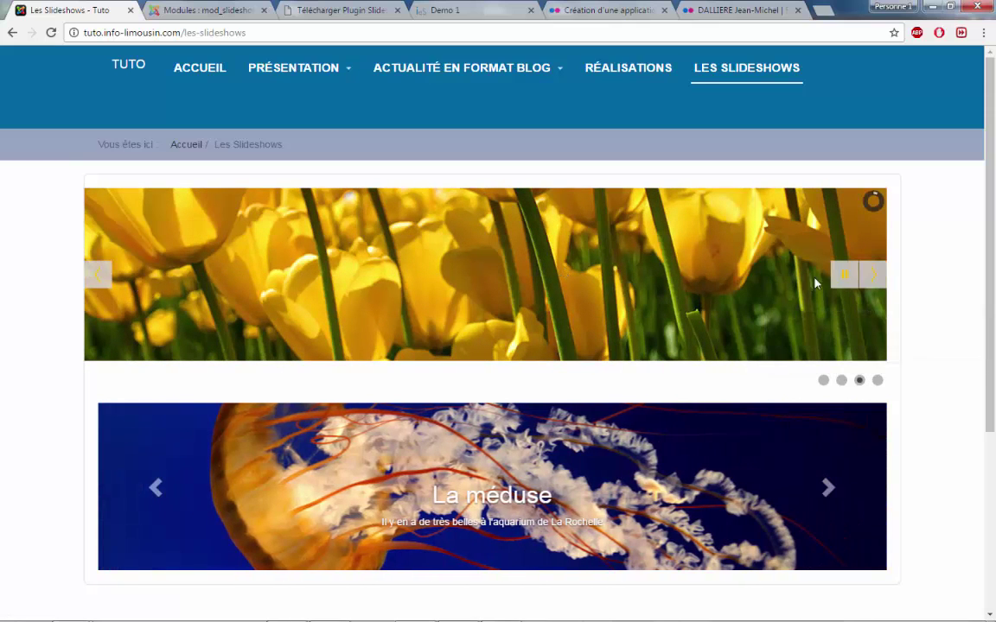
{"action": "left_click", "coordinate": [844, 285]}
{"action": "left_click", "coordinate": [871, 281]}
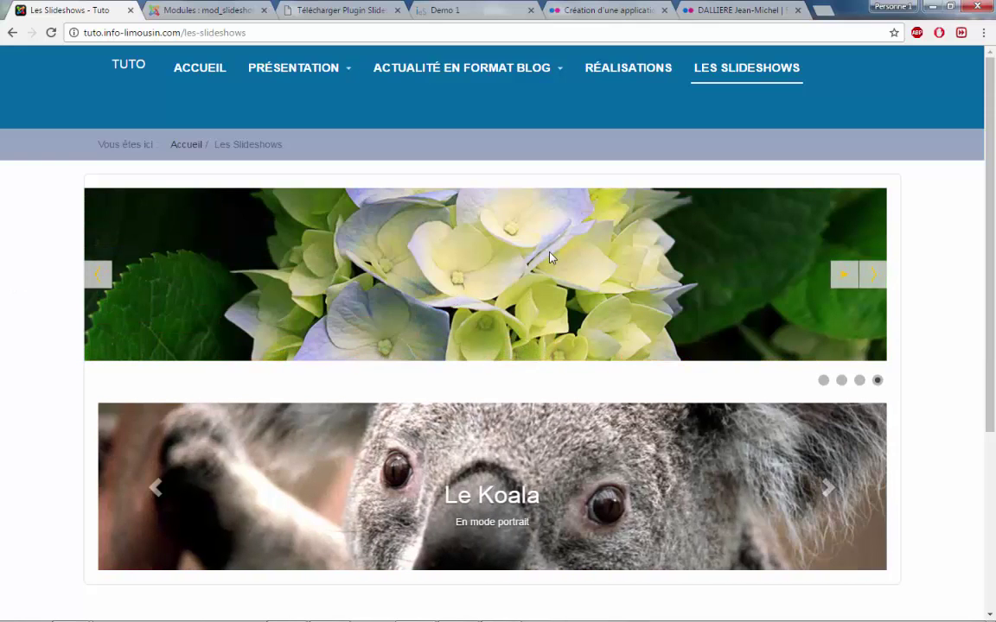
Step: Set the loading icon to "barre" in the Slideshow CK module's style options
{"action": "key", "text": "ctrl+Tab"}
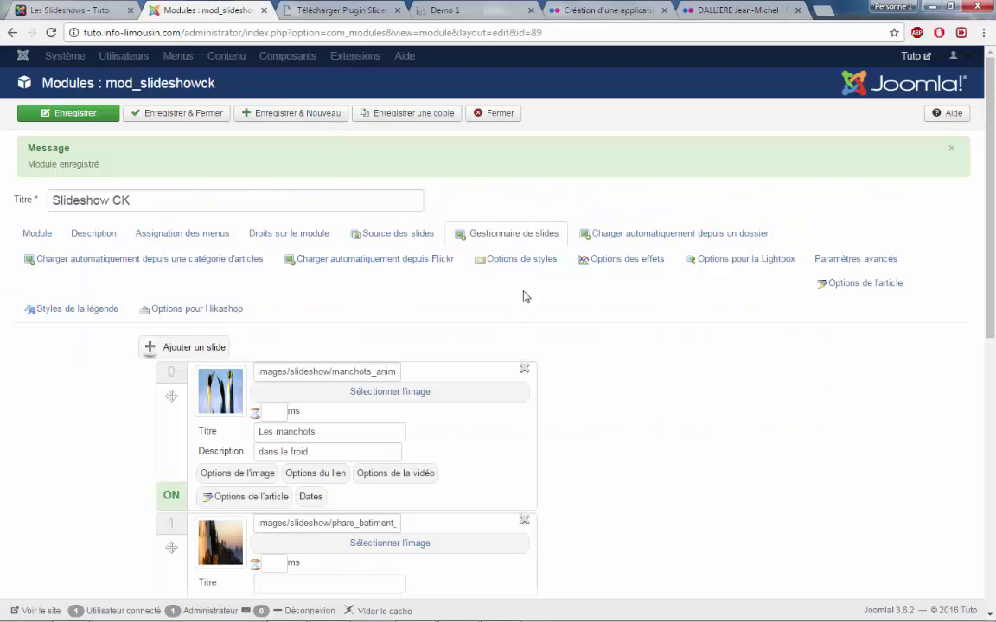
{"action": "left_click", "coordinate": [521, 259]}
{"action": "scroll", "coordinate": [642, 398], "scroll_direction": "down", "scroll_amount": 3}
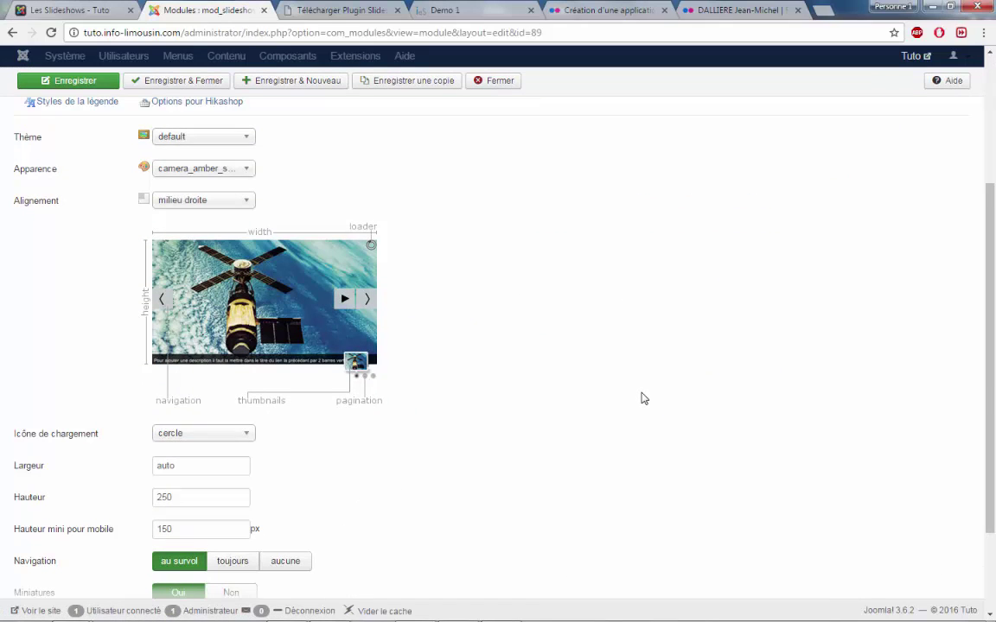
{"action": "scroll", "coordinate": [640, 397], "scroll_direction": "down", "scroll_amount": 2}
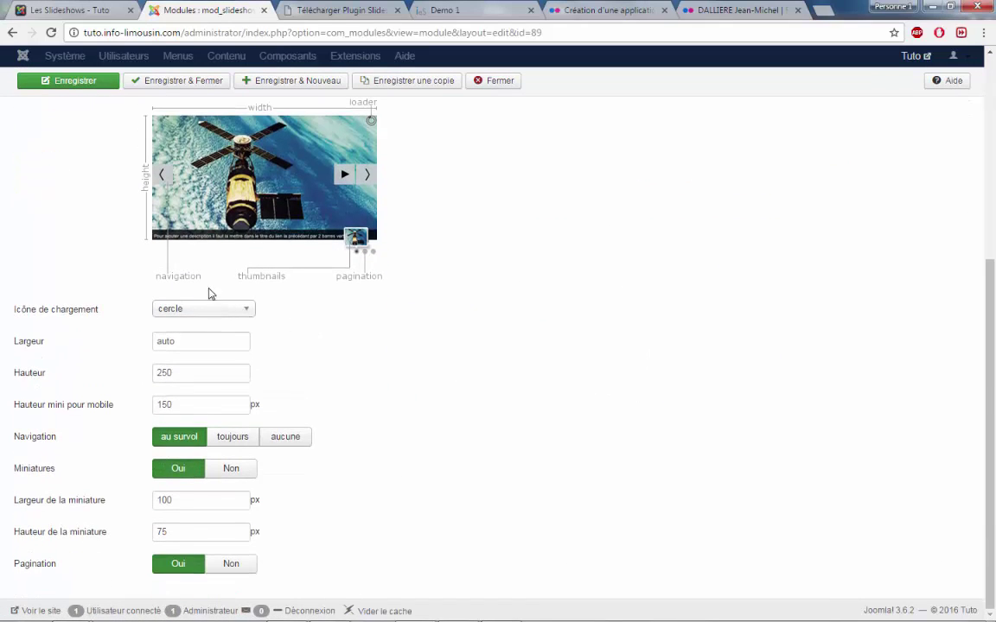
{"action": "left_click", "coordinate": [242, 317]}
{"action": "left_click", "coordinate": [231, 368]}
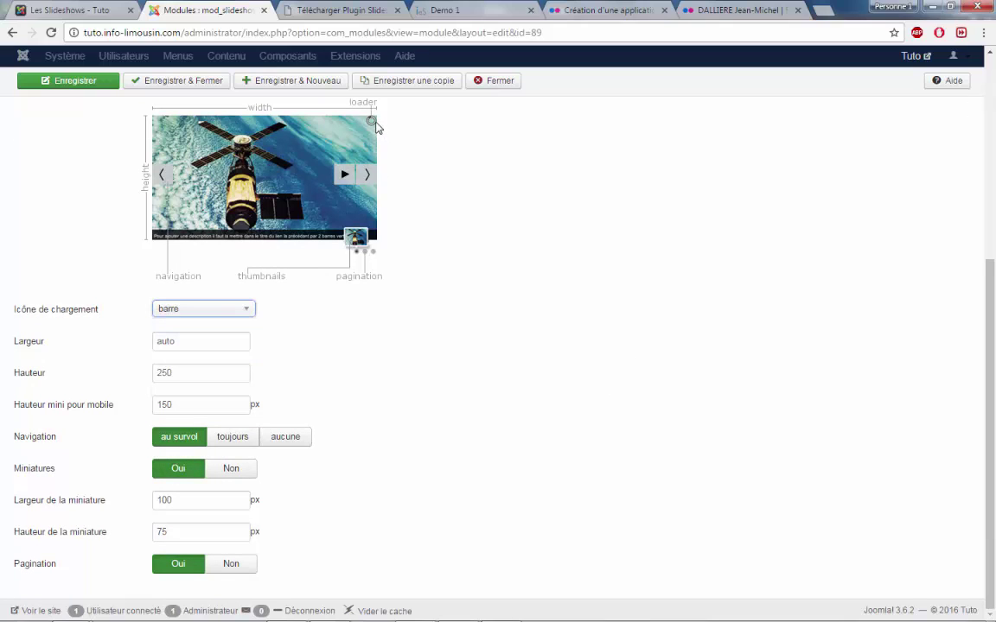
Step: Turn off the slideshow's pagination while keeping the thumbnails enabled, and save the module
{"action": "left_click", "coordinate": [196, 373]}
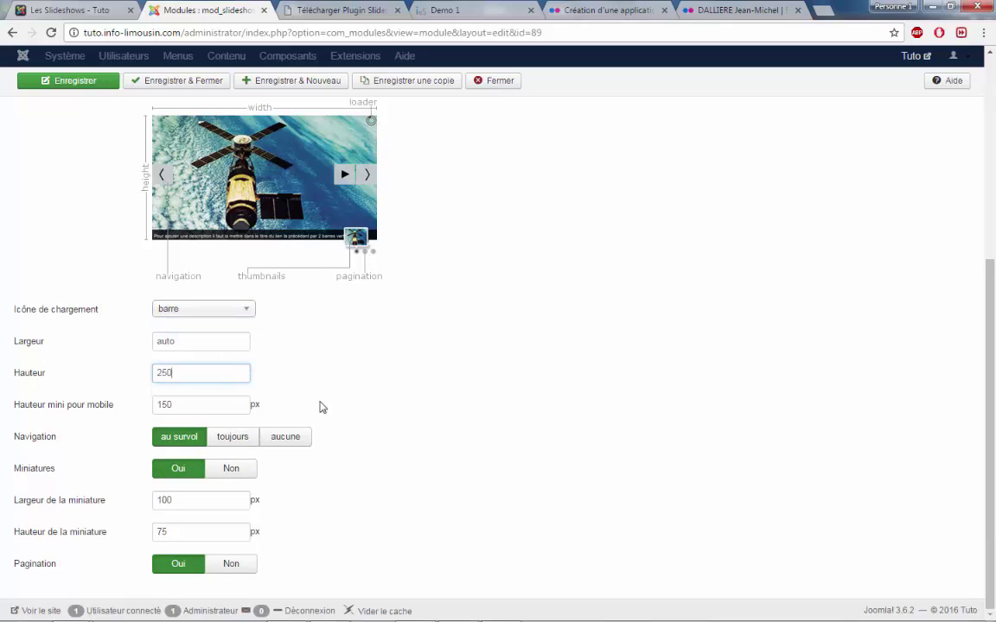
{"action": "left_click", "coordinate": [227, 471]}
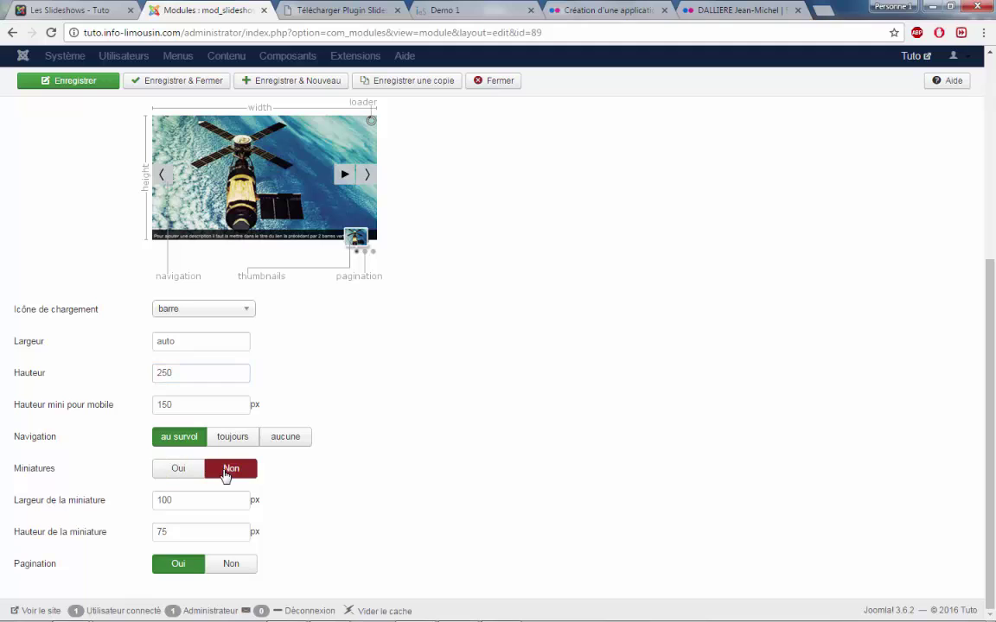
{"action": "left_click", "coordinate": [186, 474]}
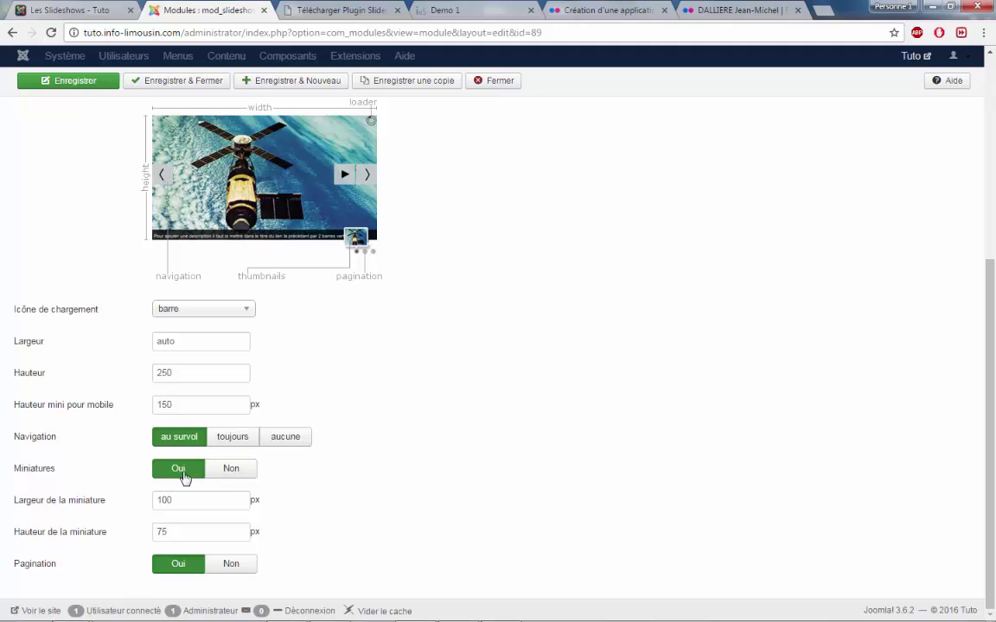
{"action": "left_click", "coordinate": [227, 567]}
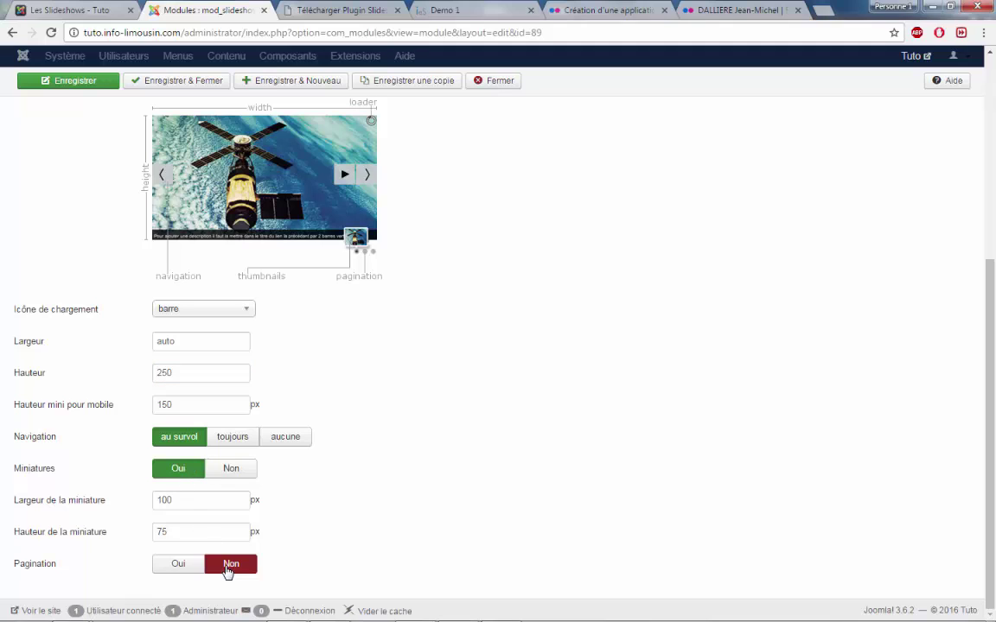
{"action": "left_click", "coordinate": [54, 78]}
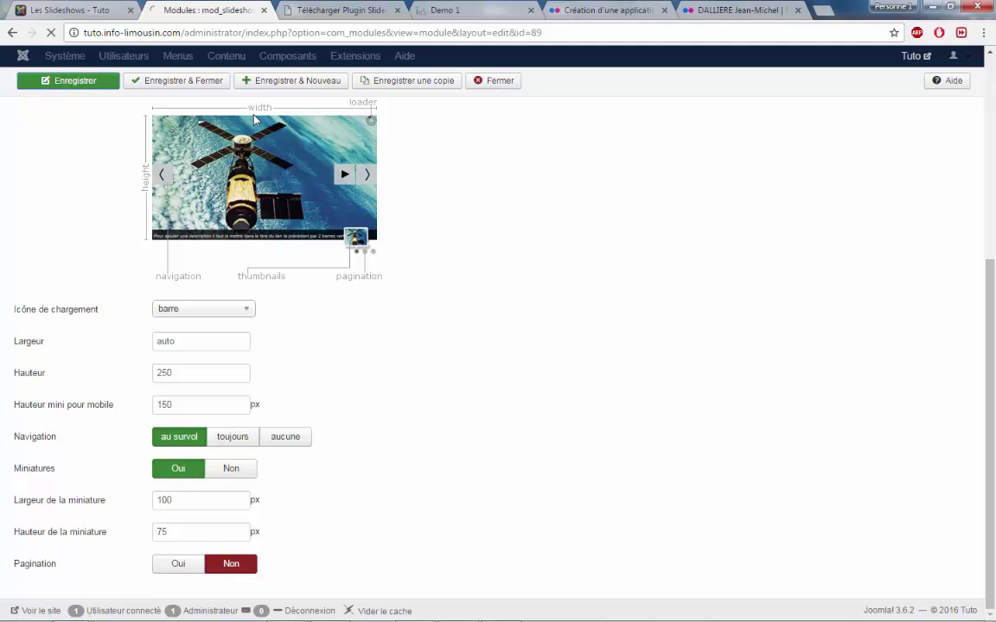
Step: Reload the Les Slideshows page on the public site and check the thumbnail strip and slide navigation
{"action": "left_click", "coordinate": [98, 9]}
{"action": "left_click", "coordinate": [51, 32]}
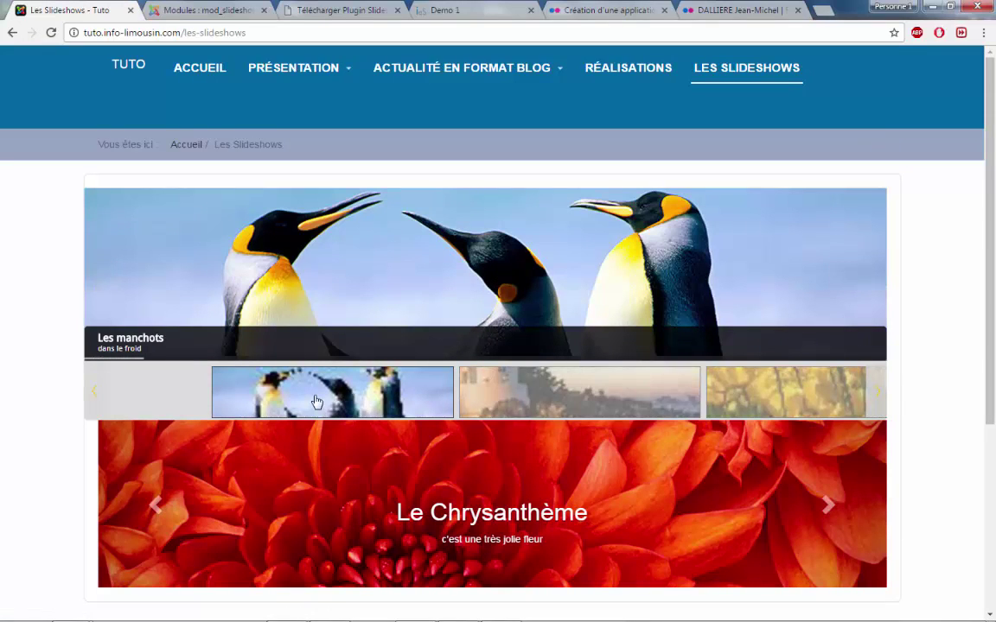
{"action": "left_click", "coordinate": [880, 395]}
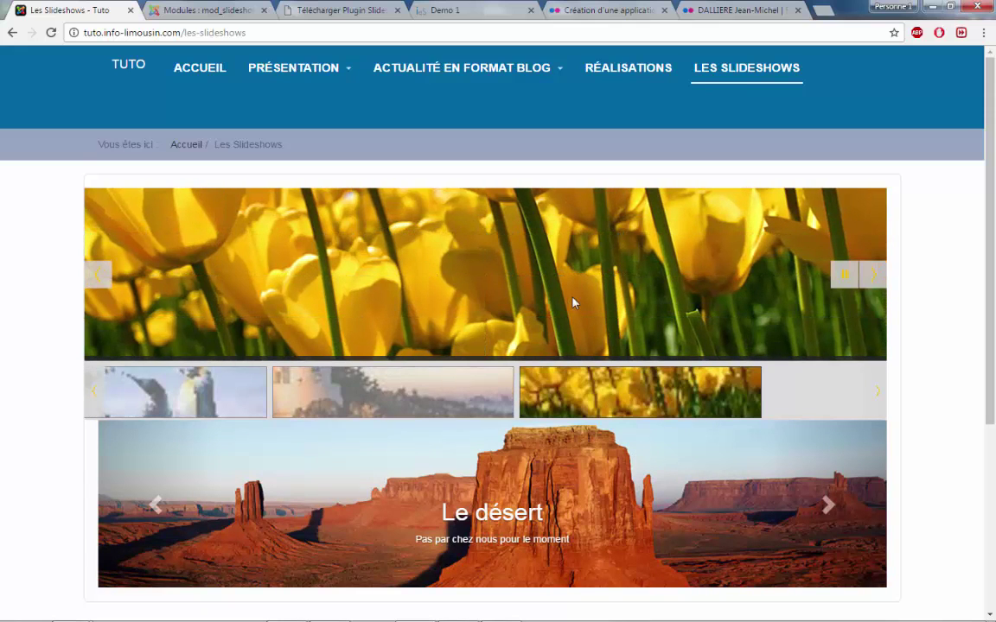
{"action": "left_click", "coordinate": [874, 277]}
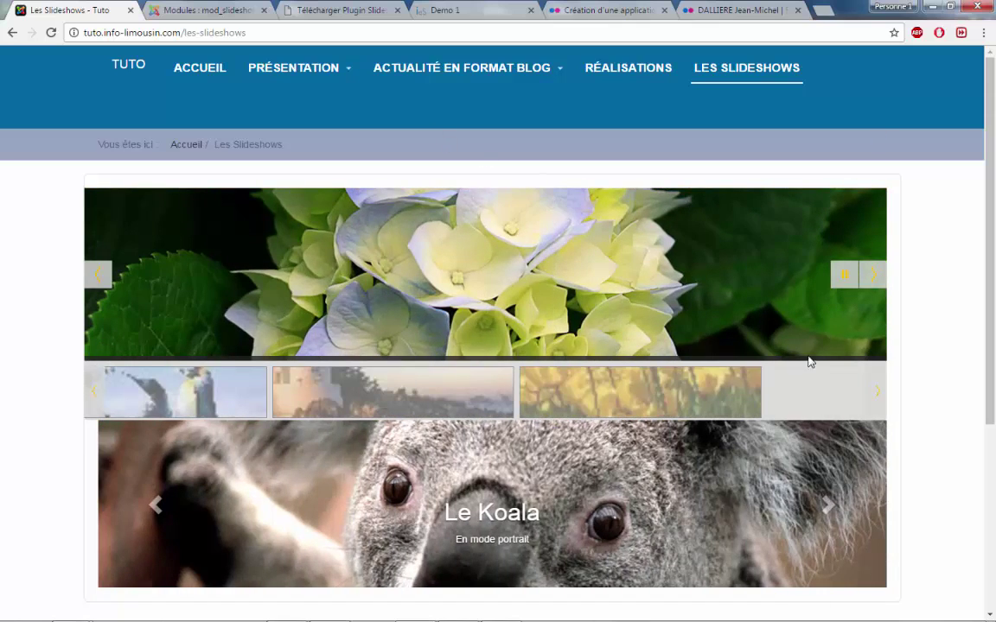
Step: In the Slideshow CK module's effects options, replace the random animation effect with simpleFade
{"action": "left_click", "coordinate": [223, 10]}
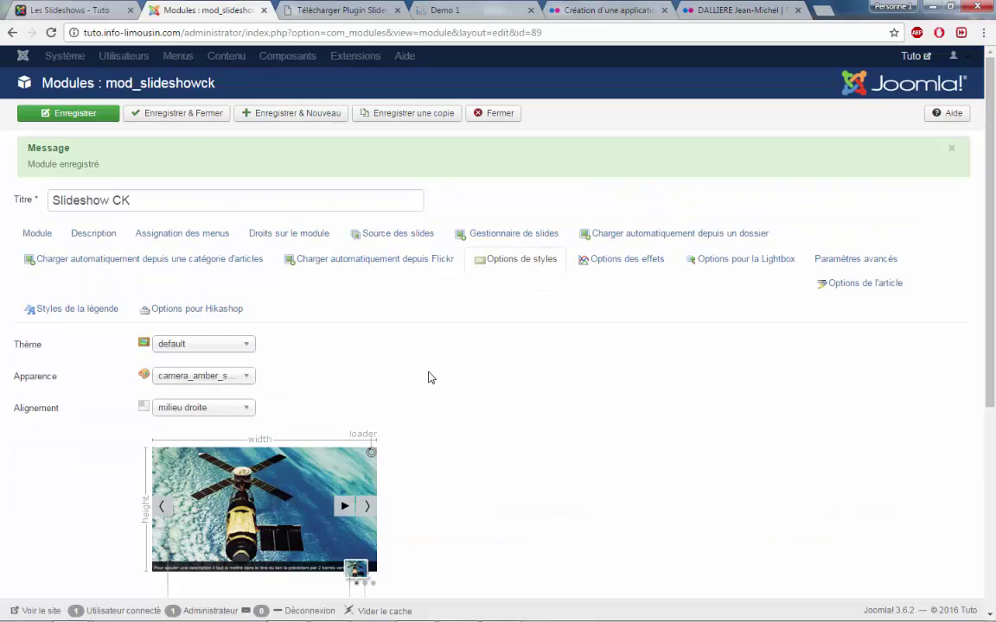
{"action": "scroll", "coordinate": [430, 378], "scroll_direction": "down", "scroll_amount": 2}
{"action": "scroll", "coordinate": [433, 378], "scroll_direction": "up", "scroll_amount": 1}
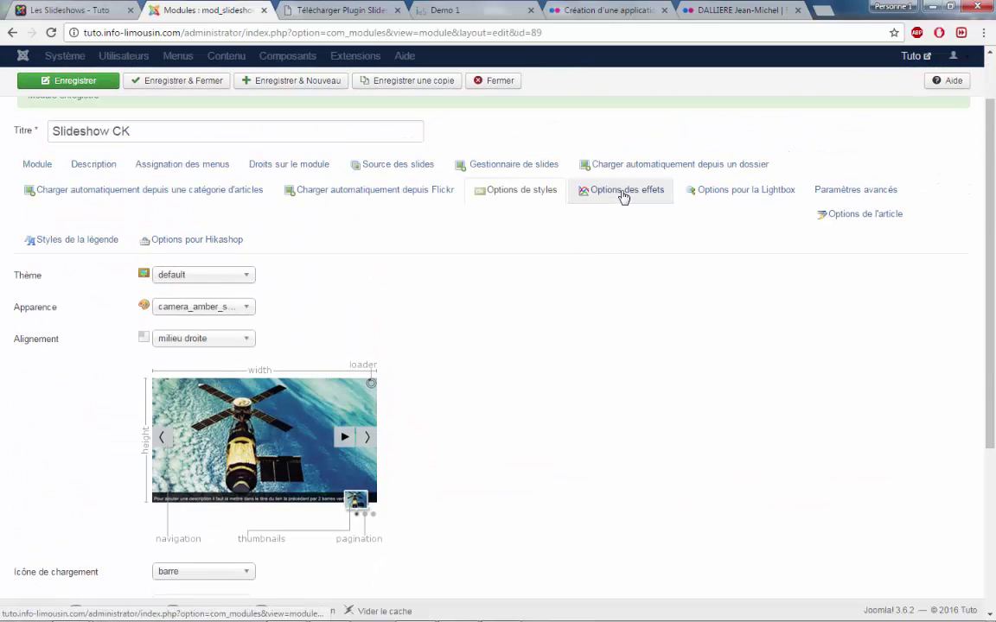
{"action": "left_click", "coordinate": [623, 196]}
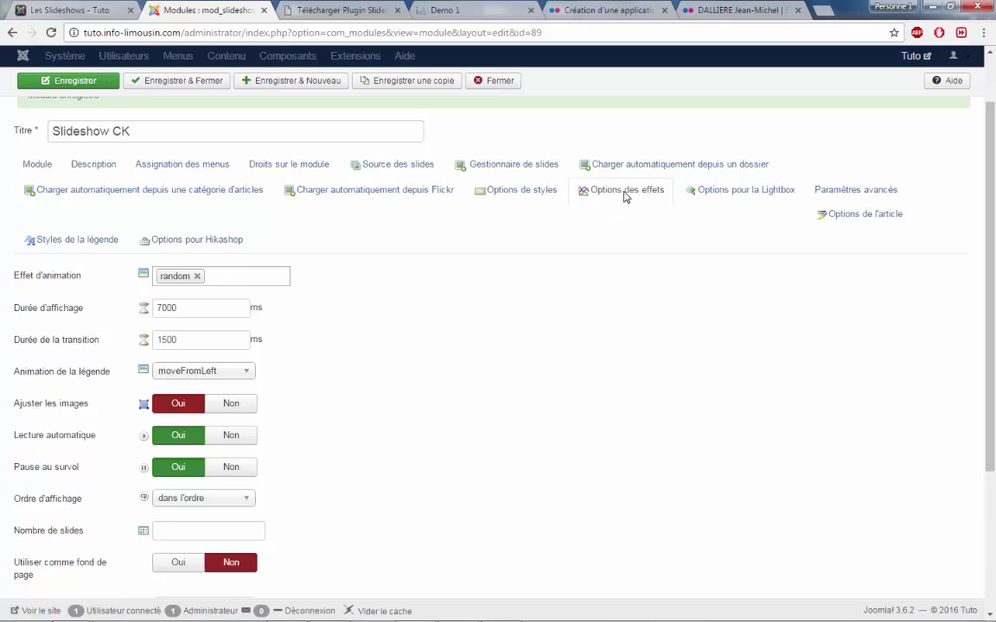
{"action": "left_click", "coordinate": [197, 277]}
{"action": "left_click", "coordinate": [273, 276]}
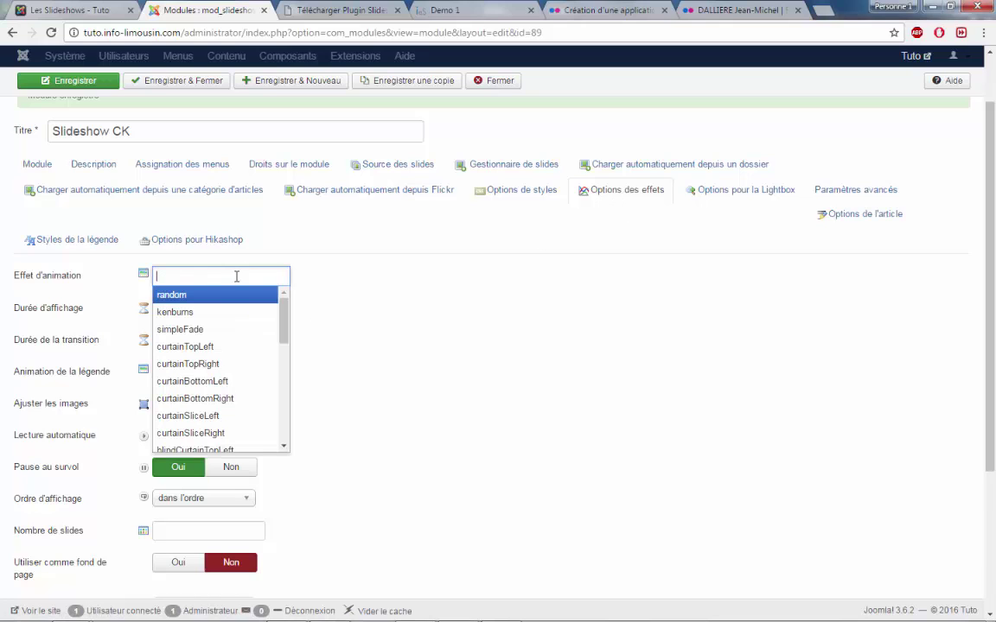
{"action": "left_click_drag", "start_coordinate": [285, 320], "coordinate": [292, 420]}
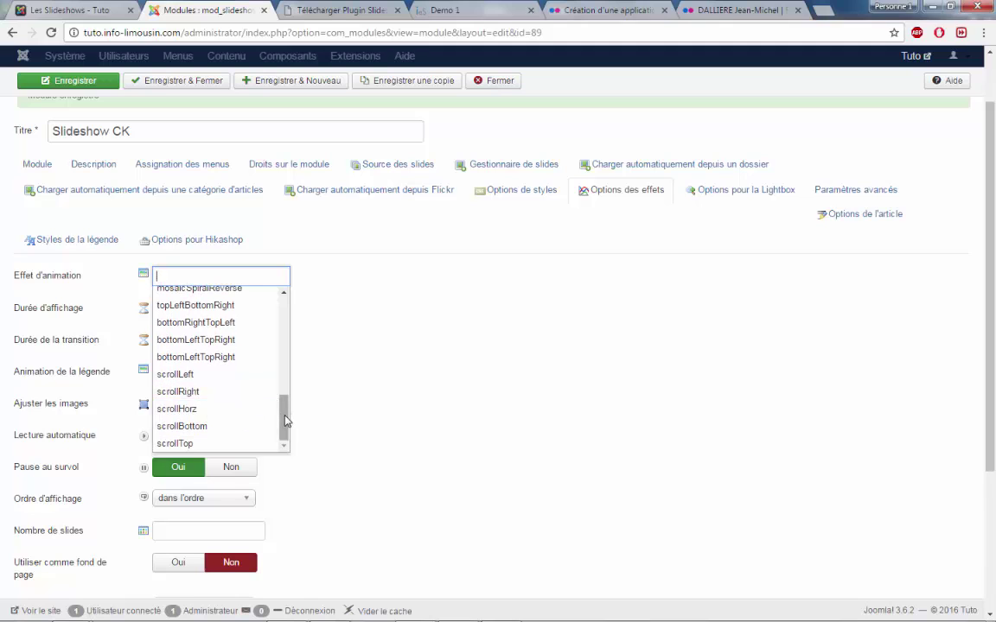
{"action": "scroll", "coordinate": [260, 389], "scroll_direction": "up", "scroll_amount": 1}
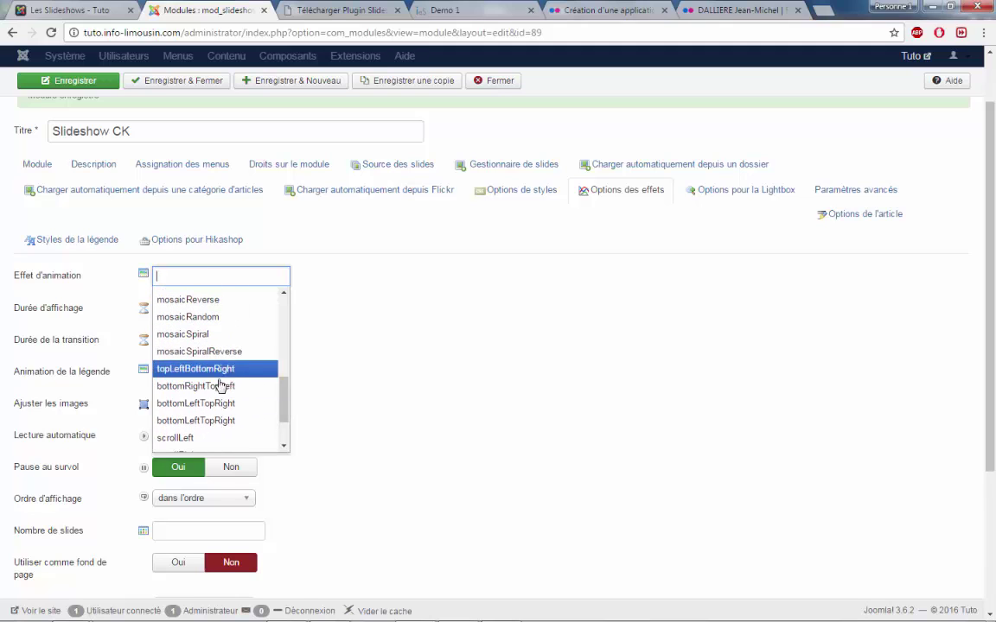
{"action": "scroll", "coordinate": [290, 399], "scroll_direction": "up", "scroll_amount": 2}
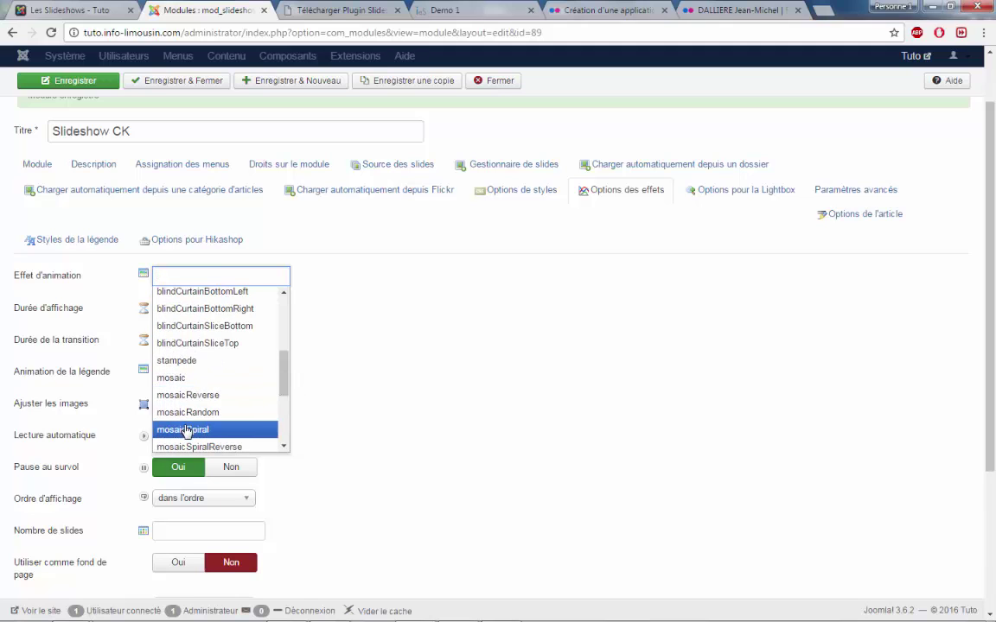
{"action": "scroll", "coordinate": [290, 391], "scroll_direction": "up", "scroll_amount": 2}
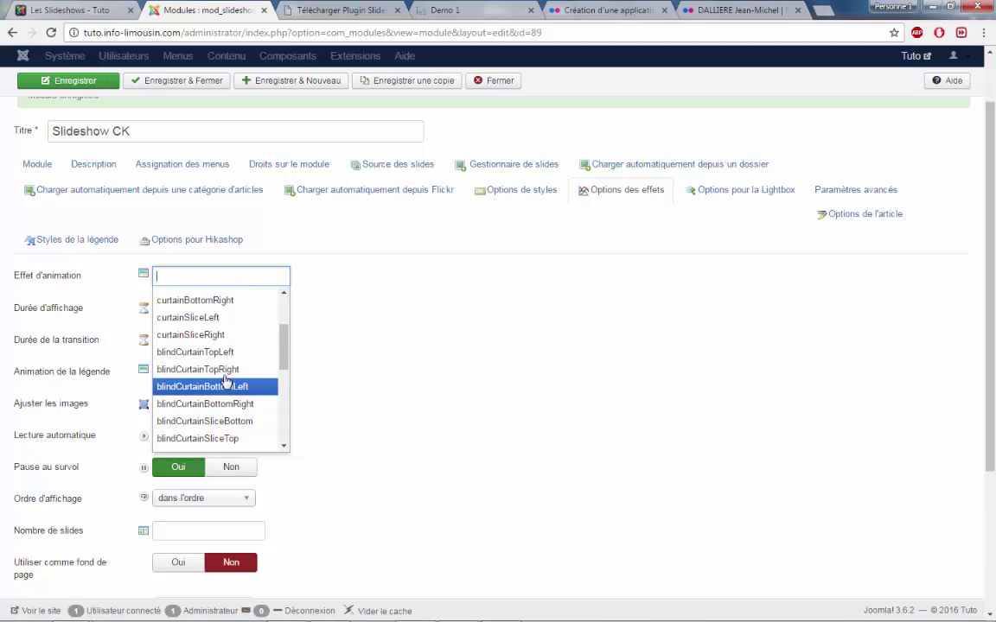
{"action": "left_click_drag", "start_coordinate": [284, 359], "coordinate": [295, 328]}
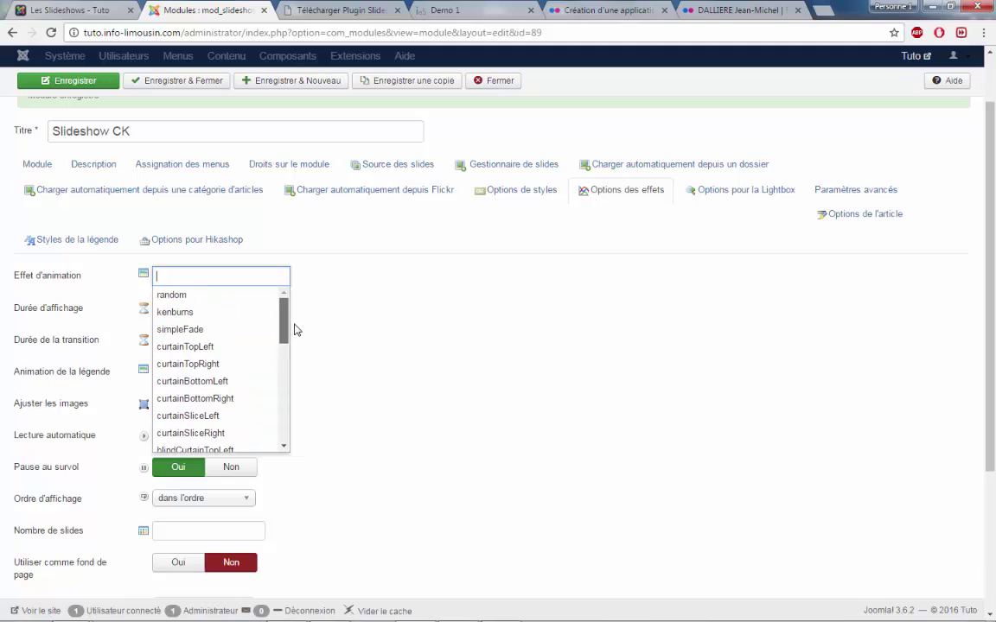
{"action": "left_click", "coordinate": [273, 331]}
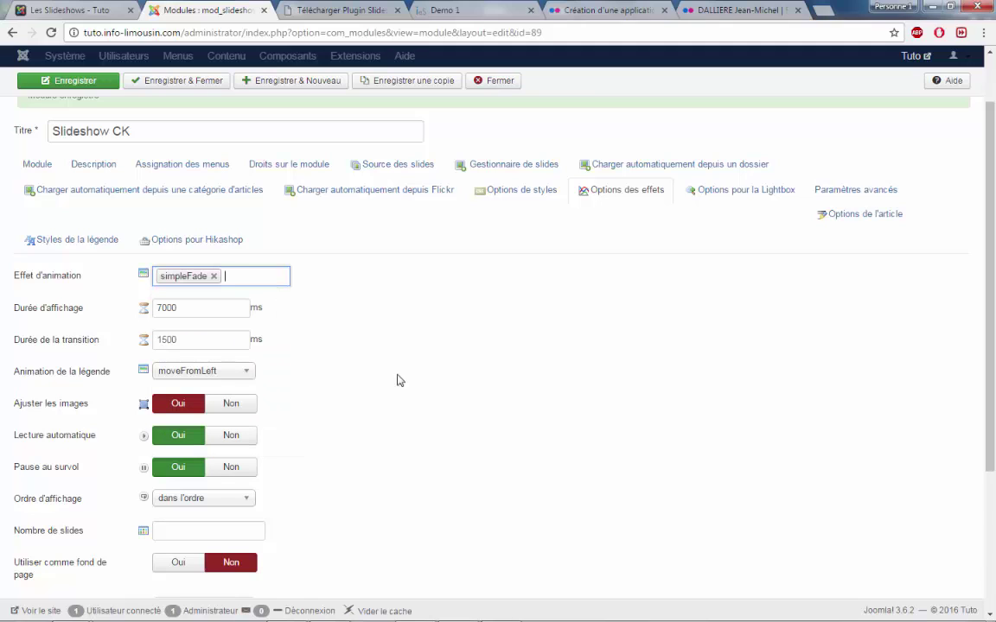
Step: Set the slide display duration to 3000 ms and the display order to "aléatoire", and save the module
{"action": "left_click", "coordinate": [158, 308]}
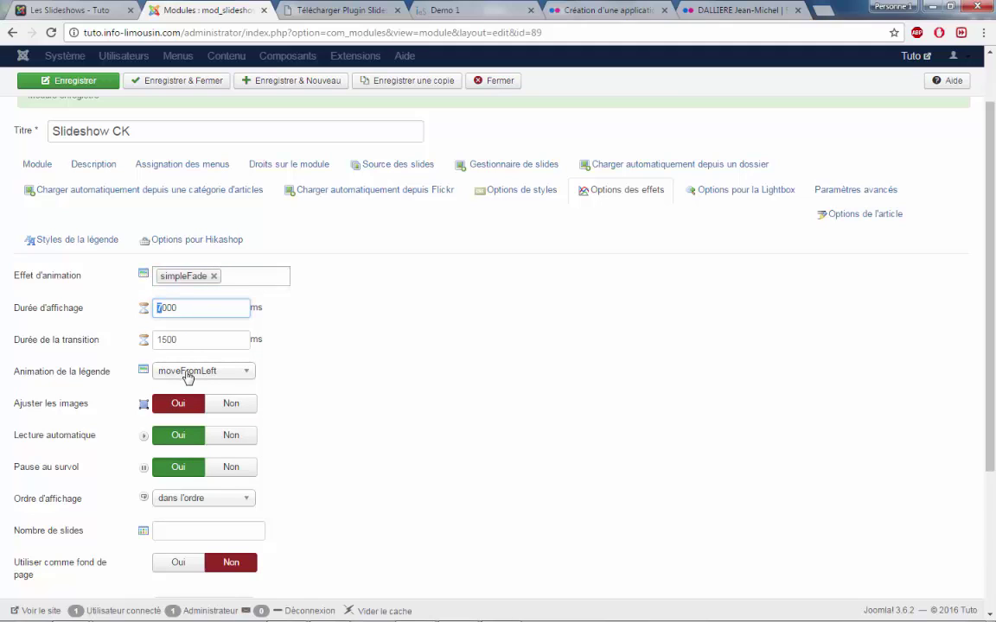
{"action": "type", "text": "3"}
{"action": "scroll", "coordinate": [389, 378], "scroll_direction": "down", "scroll_amount": 3}
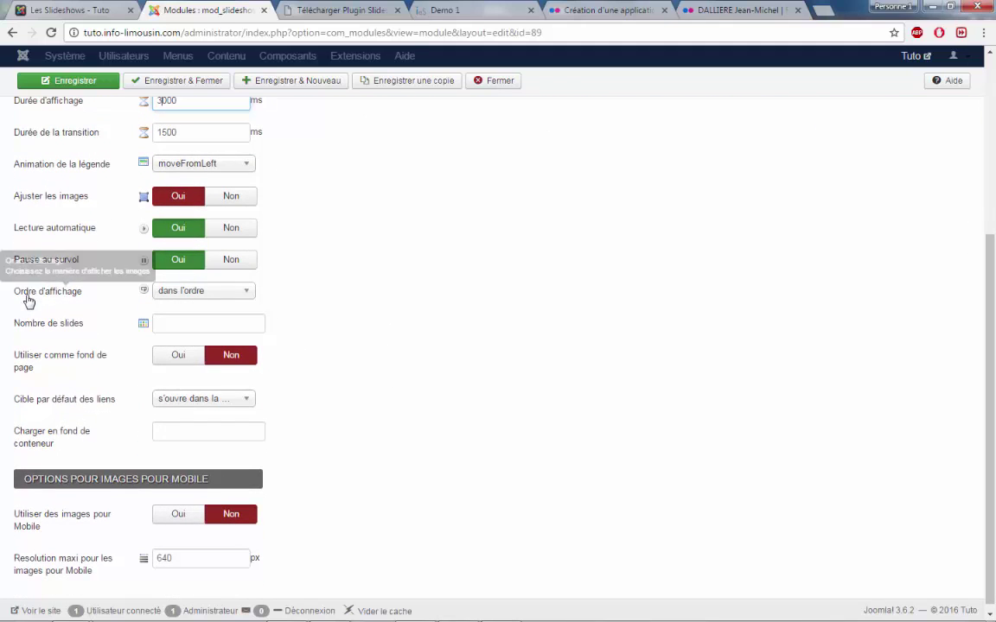
{"action": "left_click", "coordinate": [185, 292]}
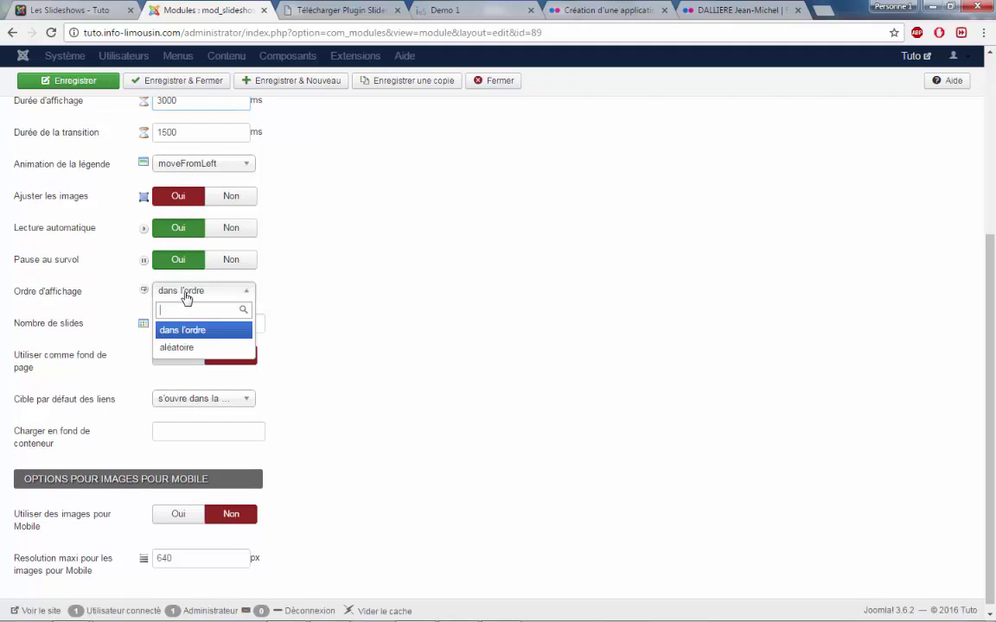
{"action": "left_click", "coordinate": [195, 349]}
{"action": "scroll", "coordinate": [372, 331], "scroll_direction": "up", "scroll_amount": 4}
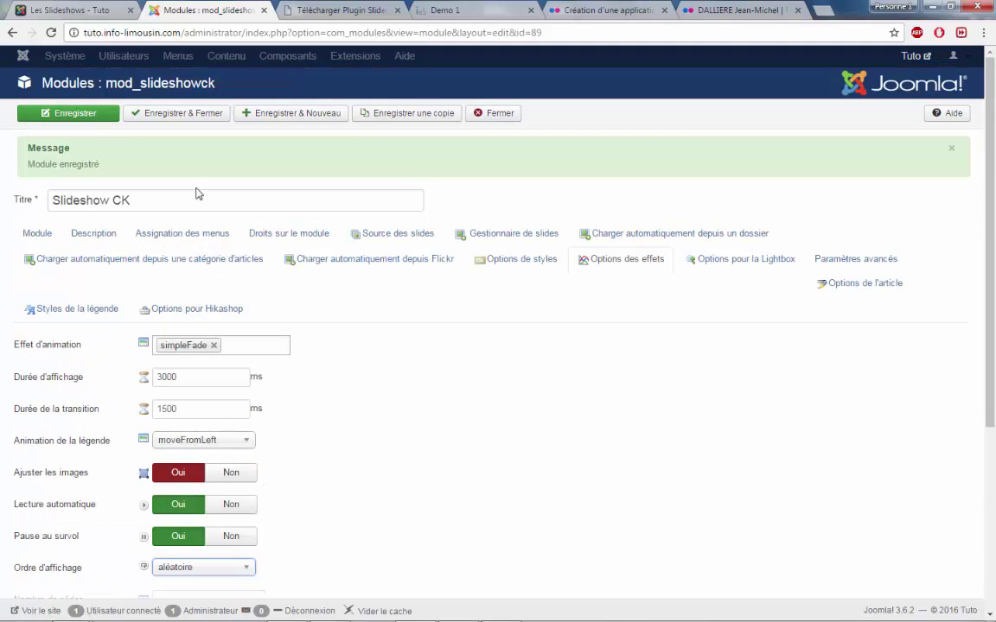
{"action": "left_click", "coordinate": [79, 114]}
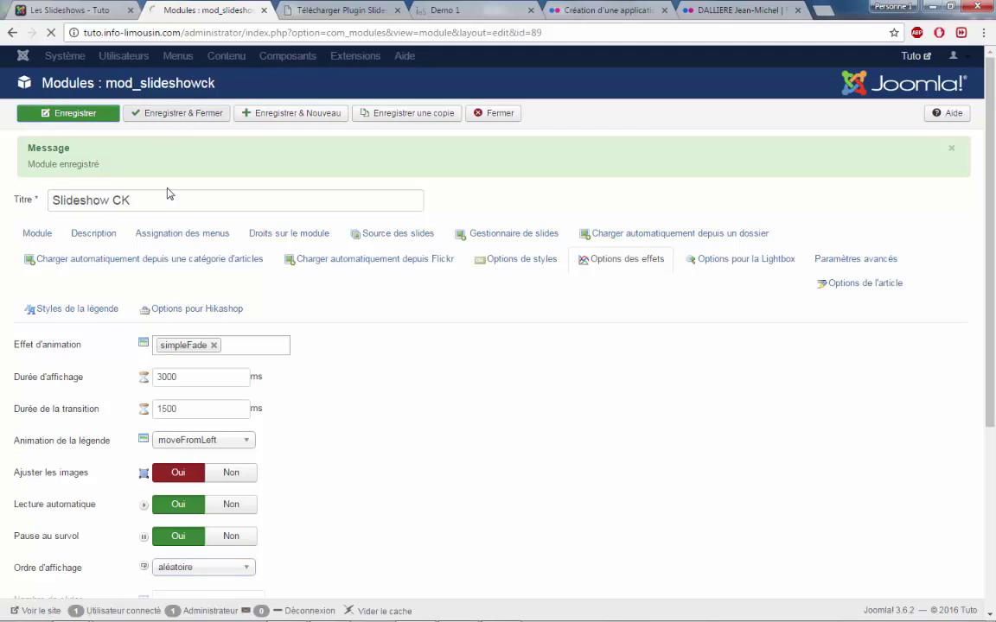
Step: Reload the public Les Slideshows page and advance through the upper slideshow to check the fade effect and random order
{"action": "left_click", "coordinate": [69, 10]}
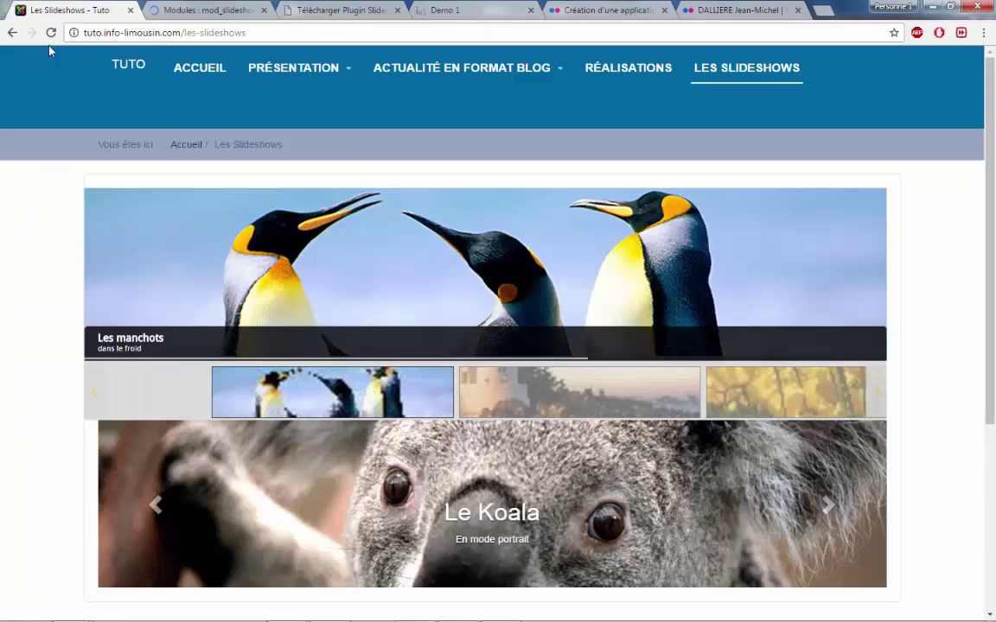
{"action": "left_click", "coordinate": [35, 32]}
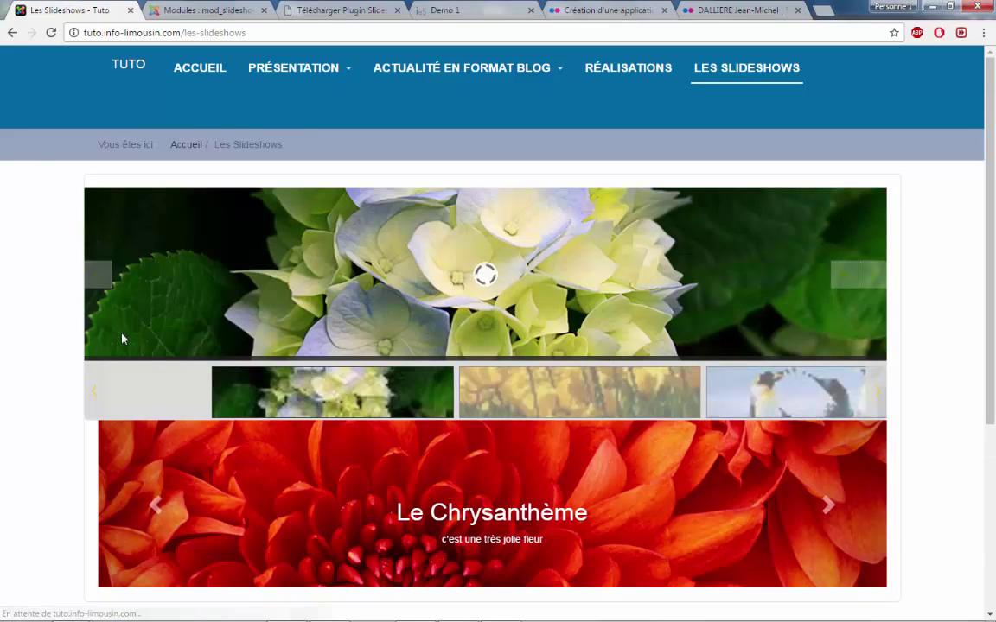
{"action": "left_click", "coordinate": [874, 277]}
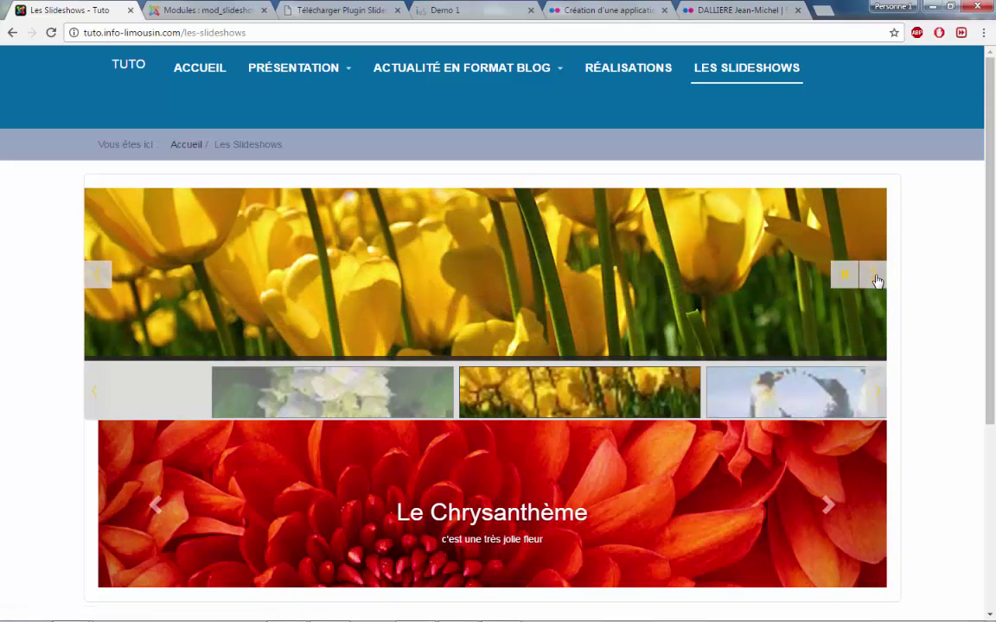
{"action": "left_click", "coordinate": [873, 278]}
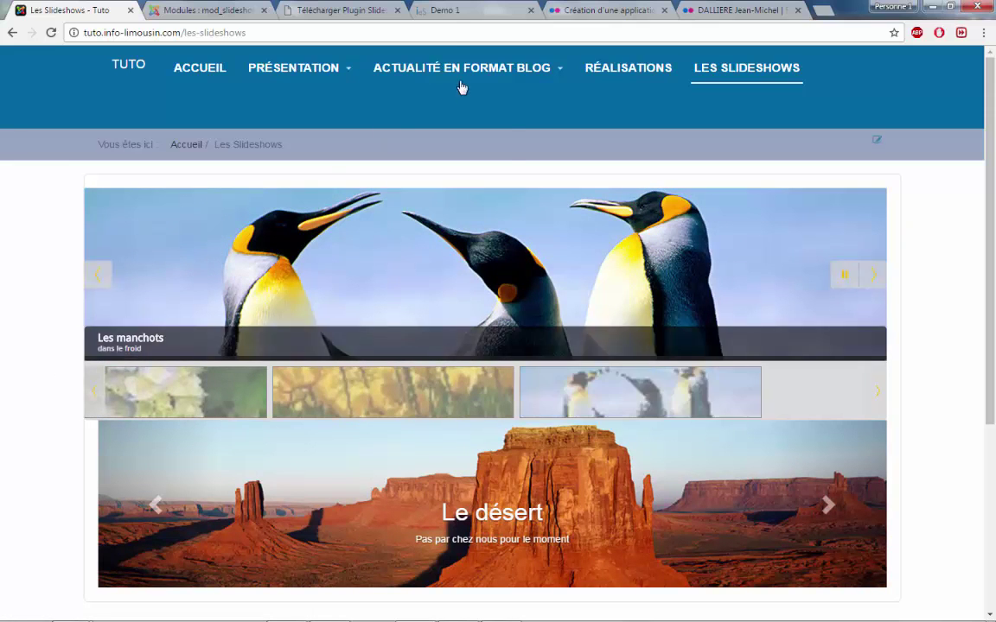
Step: Retitle the Slideshow CK module as "Slideshow CK slides", then save and close it
{"action": "left_click", "coordinate": [211, 10]}
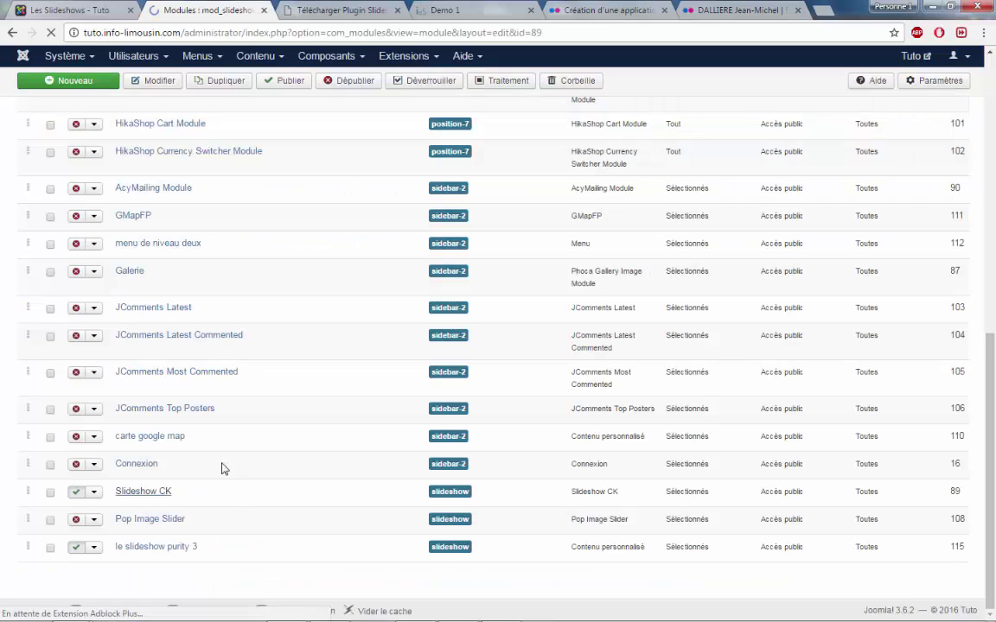
{"action": "left_click", "coordinate": [152, 146]}
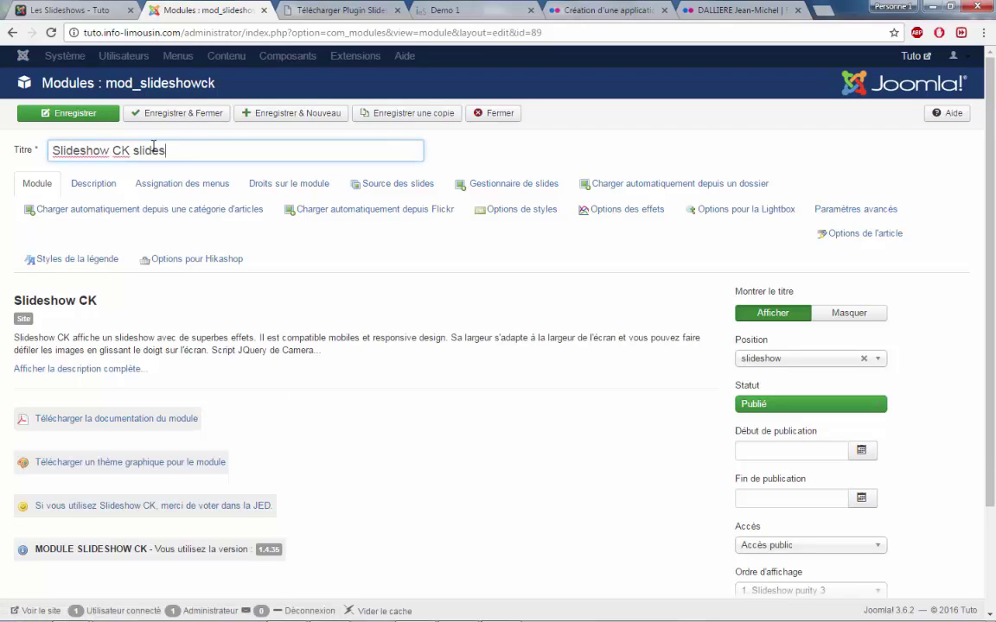
{"action": "left_click", "coordinate": [156, 113]}
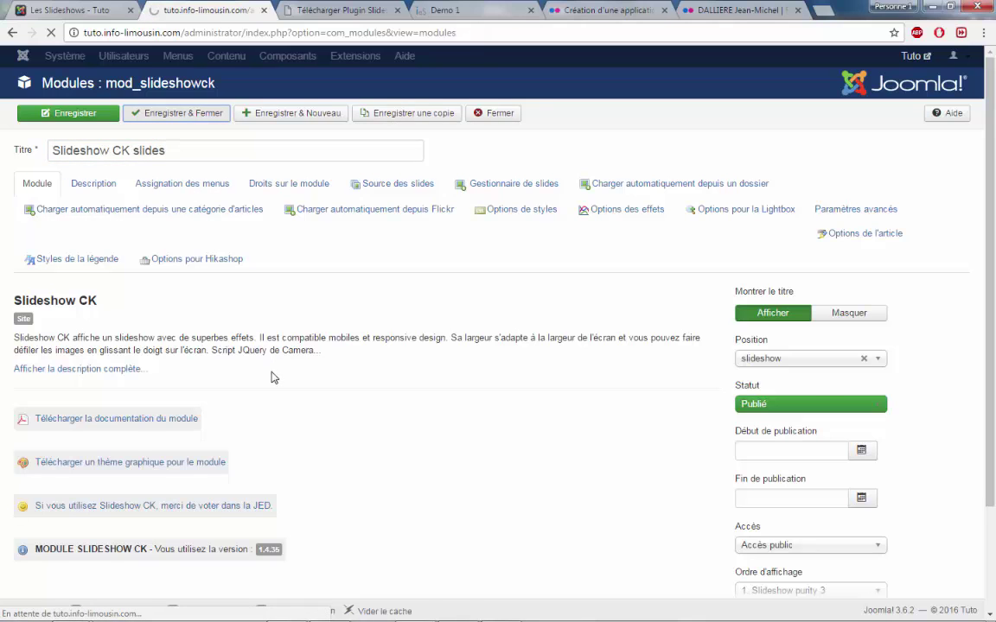
Step: Duplicate the "Slideshow CK slides" module in the module list and open the copy
{"action": "scroll", "coordinate": [273, 382], "scroll_direction": "down", "scroll_amount": 7}
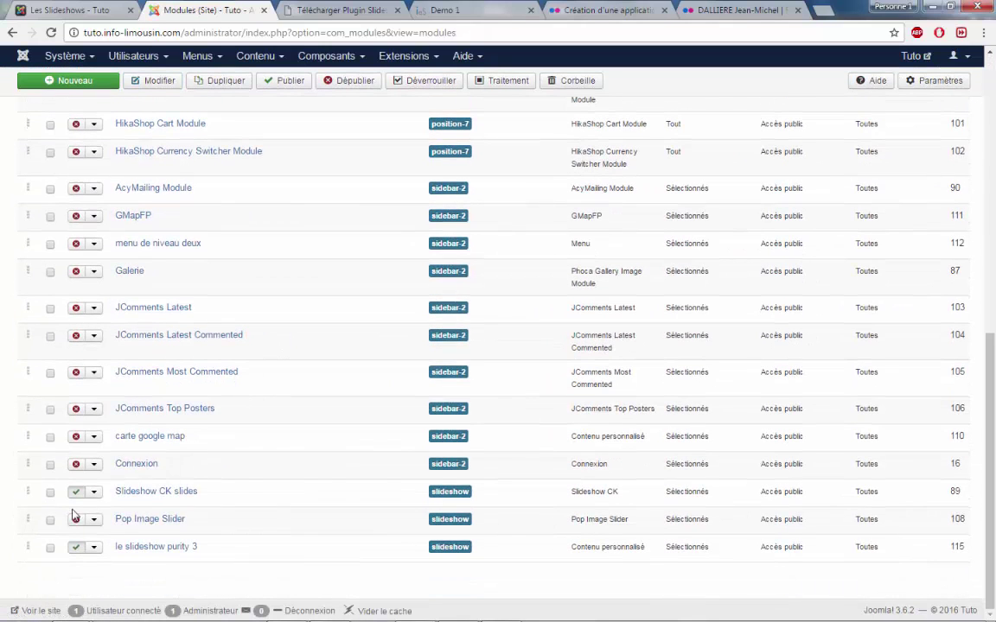
{"action": "left_click", "coordinate": [221, 82]}
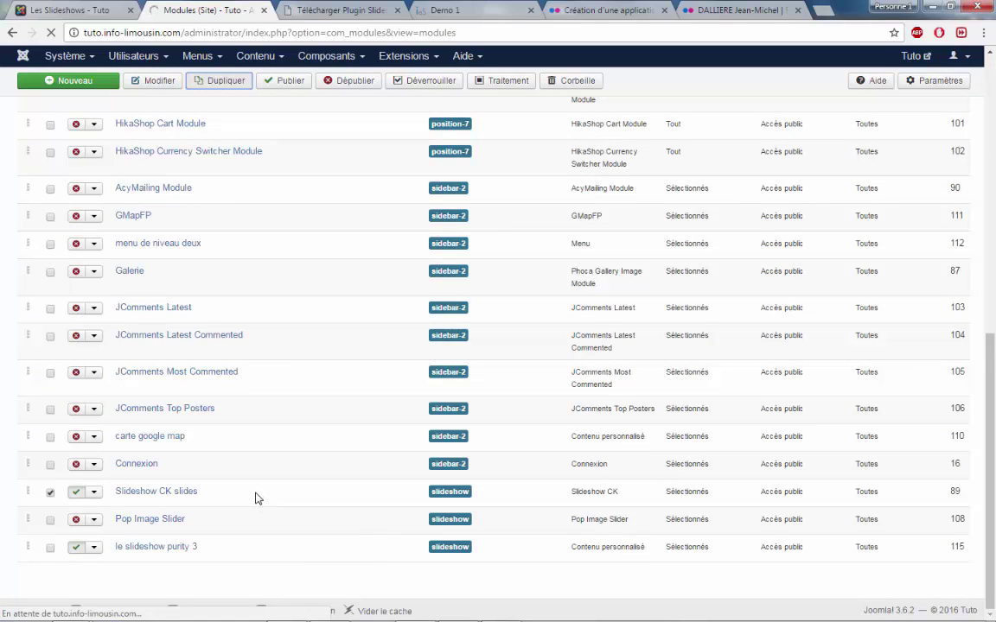
{"action": "scroll", "coordinate": [256, 494], "scroll_direction": "down", "scroll_amount": 10}
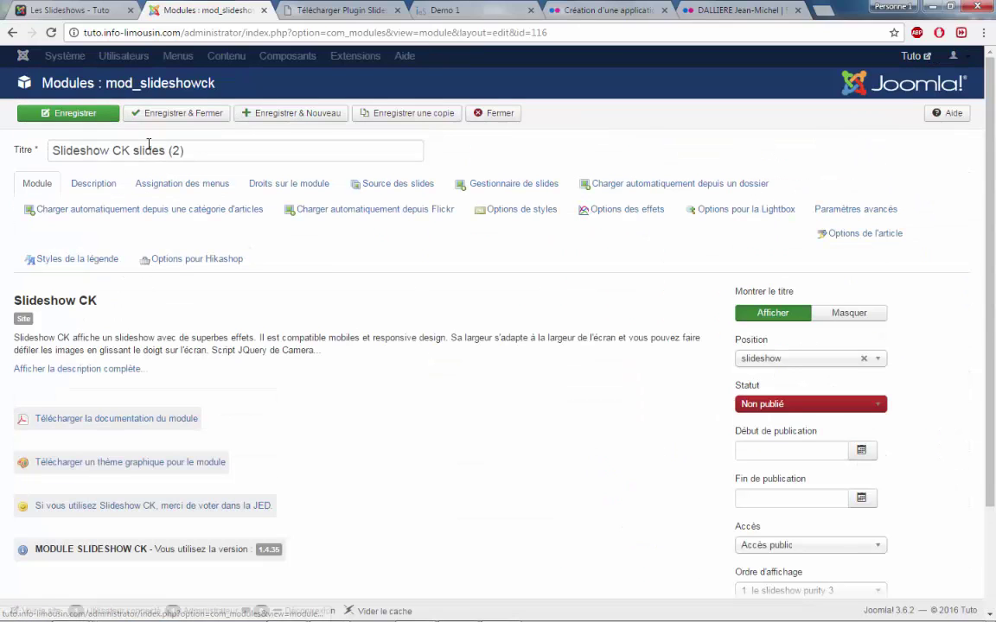
Step: Retitle the copied module as "Slideshow CK dossier images" and set its status to Publié
{"action": "left_click_drag", "start_coordinate": [132, 151], "coordinate": [232, 152]}
{"action": "type", "text": "dossier imag"}
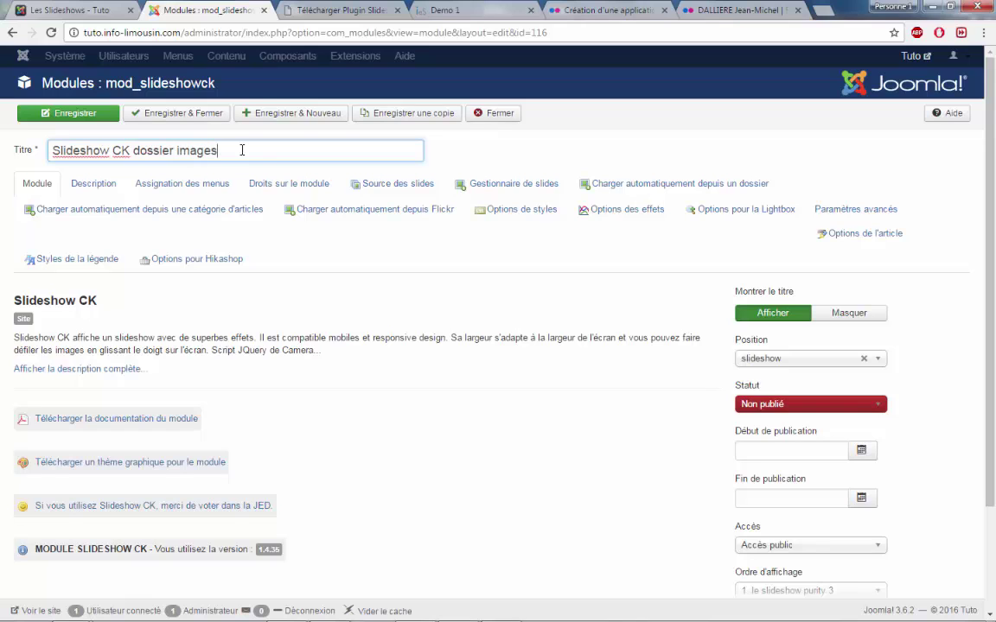
{"action": "left_click", "coordinate": [767, 404]}
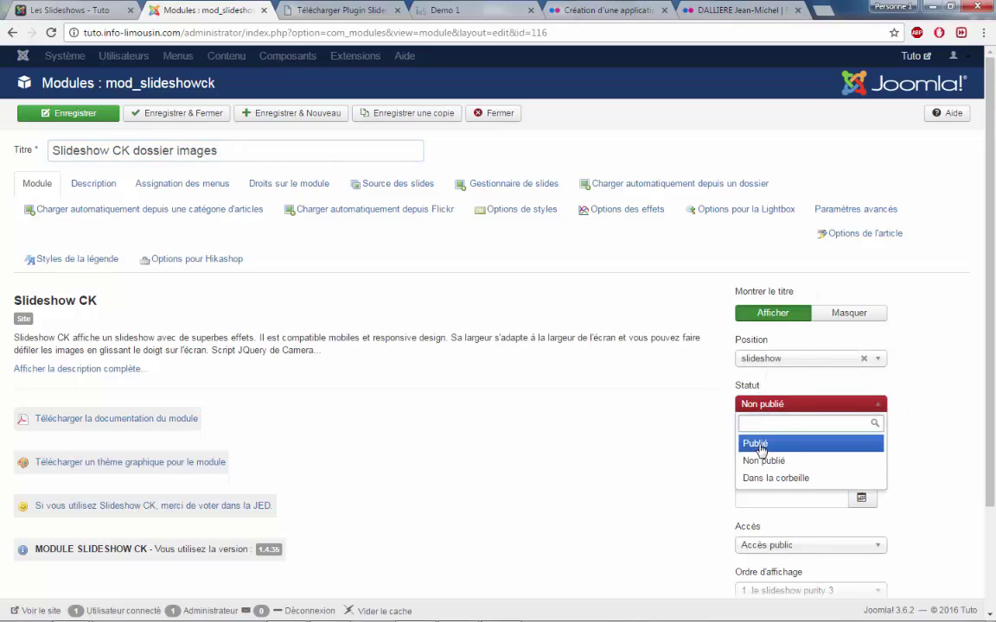
{"action": "left_click", "coordinate": [742, 443]}
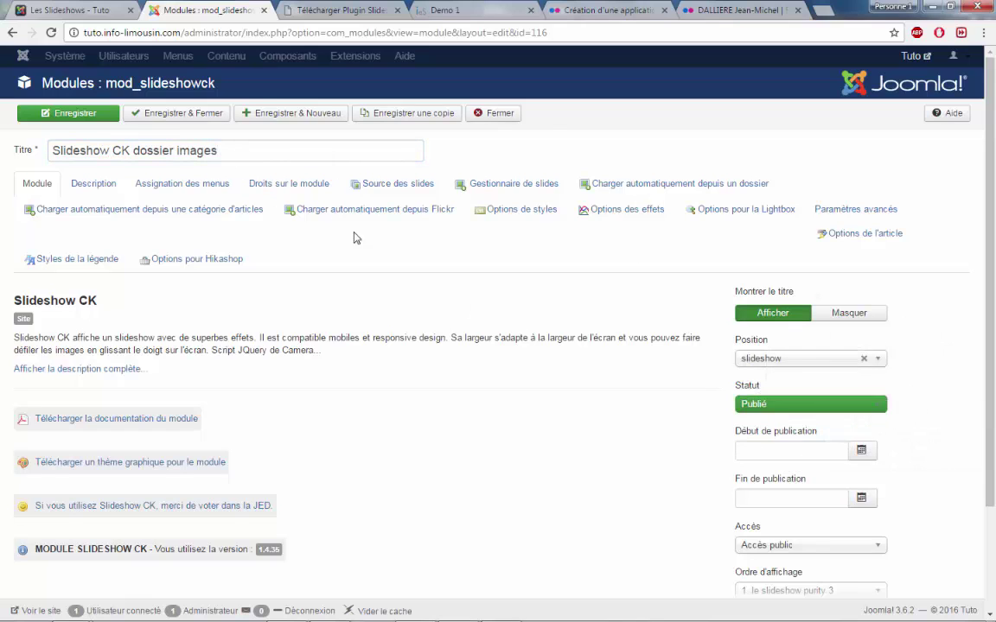
Step: Set the image source to "Charger automatiquement depuis un dossier", keep the folder images/slideshow/, and save the module
{"action": "left_click", "coordinate": [372, 185]}
{"action": "left_click", "coordinate": [230, 296]}
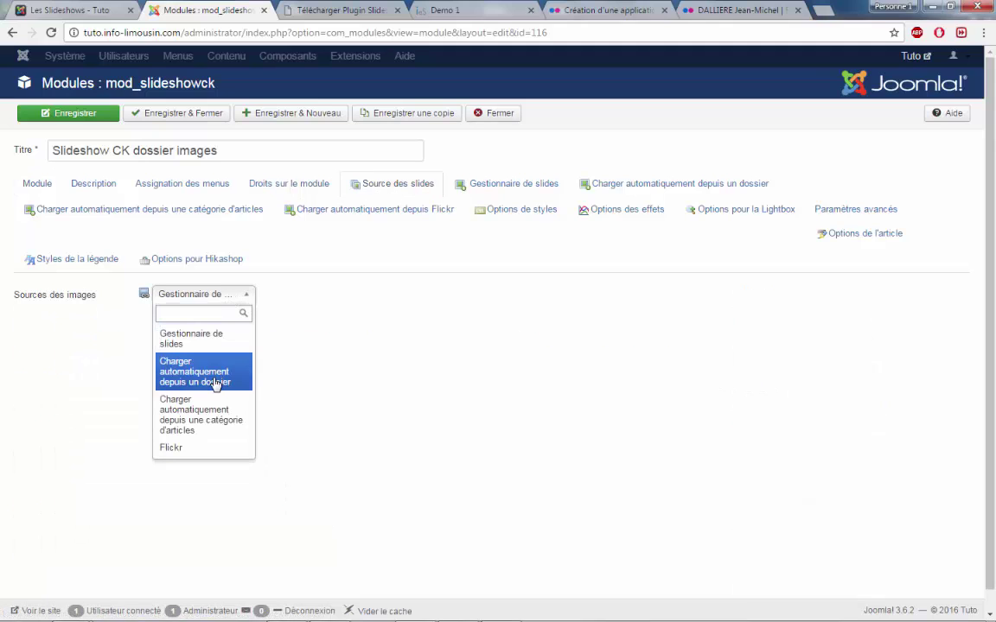
{"action": "left_click", "coordinate": [216, 383]}
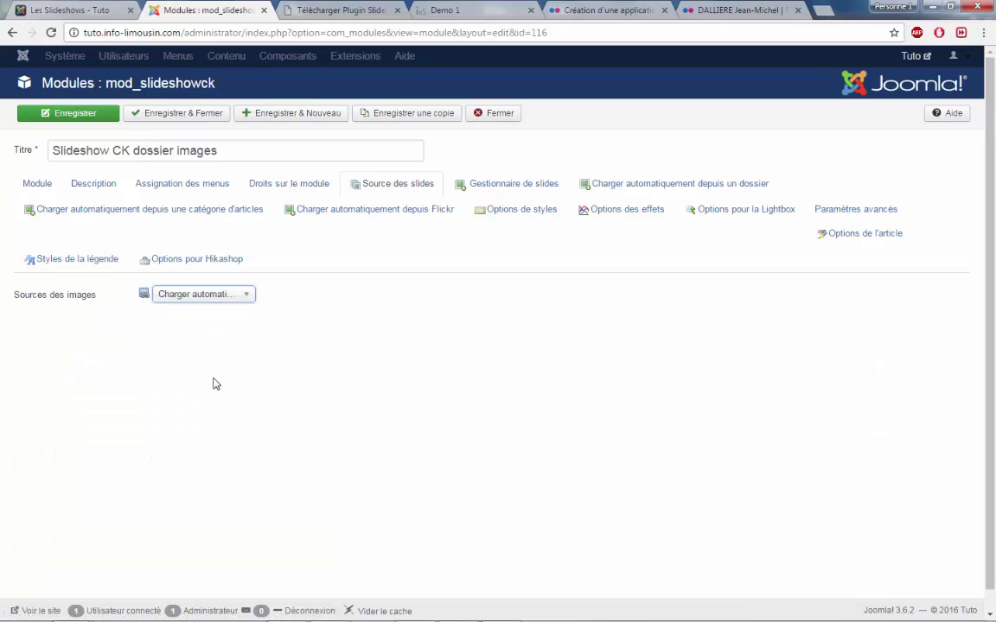
{"action": "left_click", "coordinate": [639, 185]}
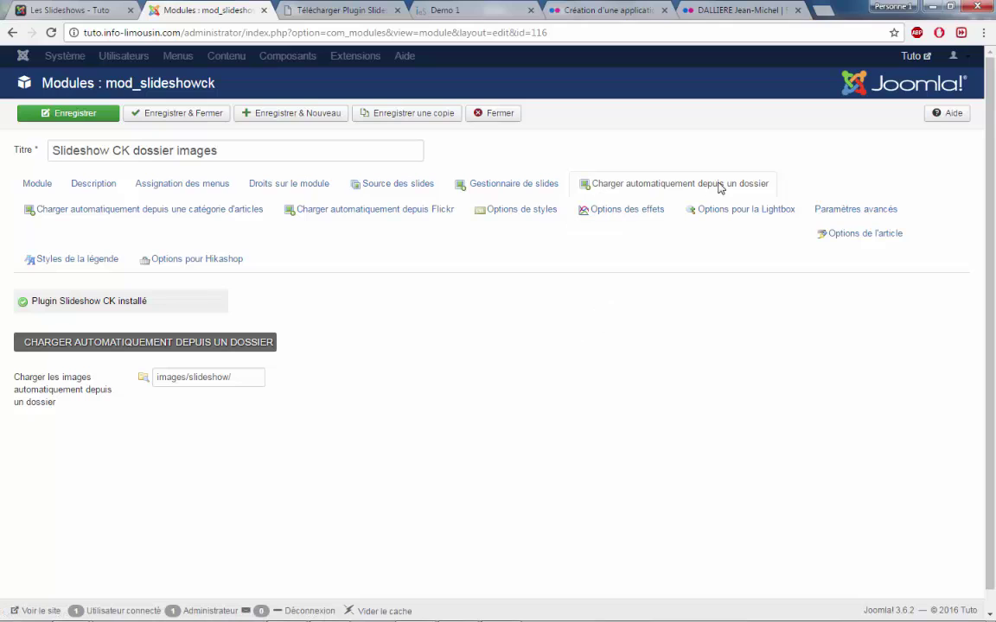
{"action": "left_click_drag", "start_coordinate": [242, 377], "coordinate": [97, 443]}
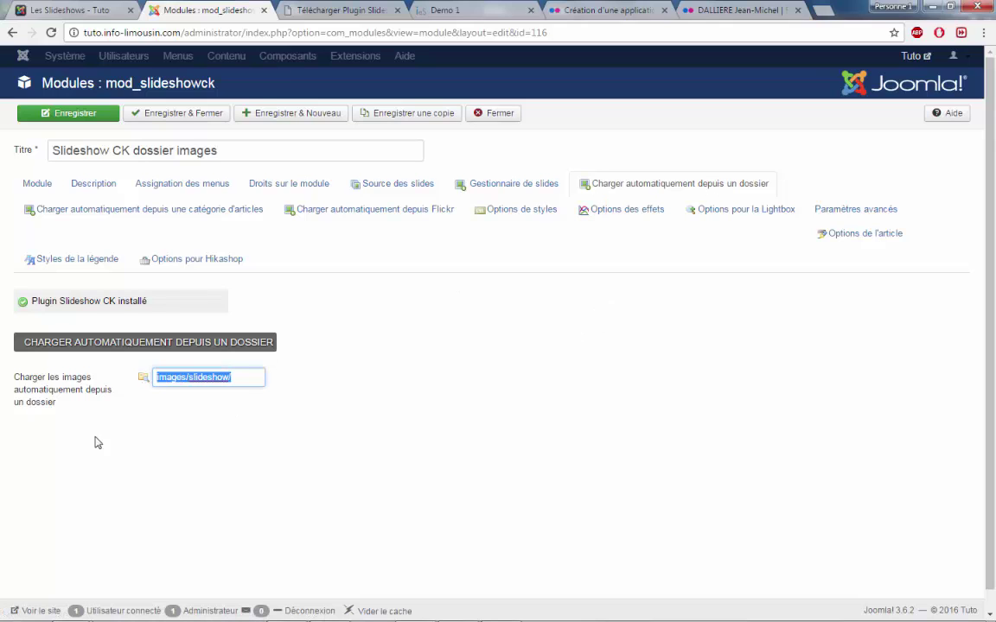
{"action": "left_click", "coordinate": [86, 111]}
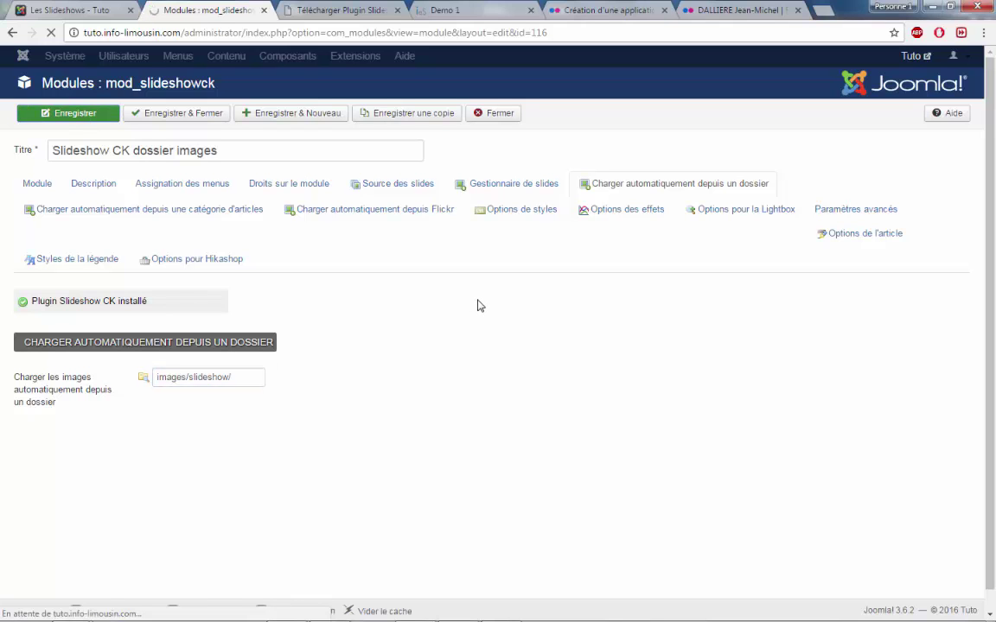
Step: Reload the public Les Slideshows page and check the folder-based slideshow below the existing ones
{"action": "left_click", "coordinate": [91, 10]}
{"action": "key", "text": "F5"}
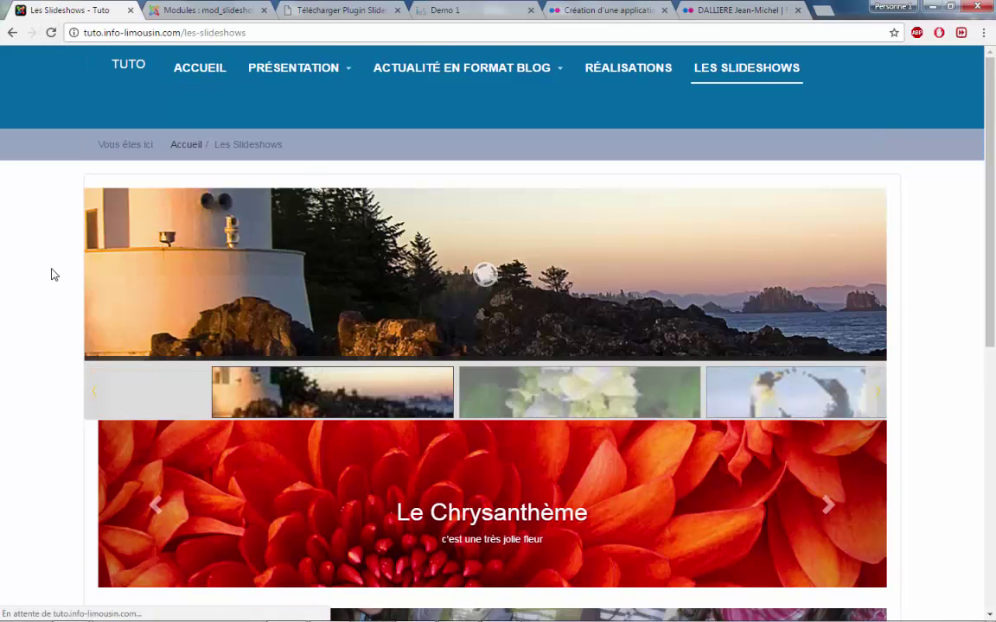
{"action": "scroll", "coordinate": [329, 350], "scroll_direction": "down", "scroll_amount": 4}
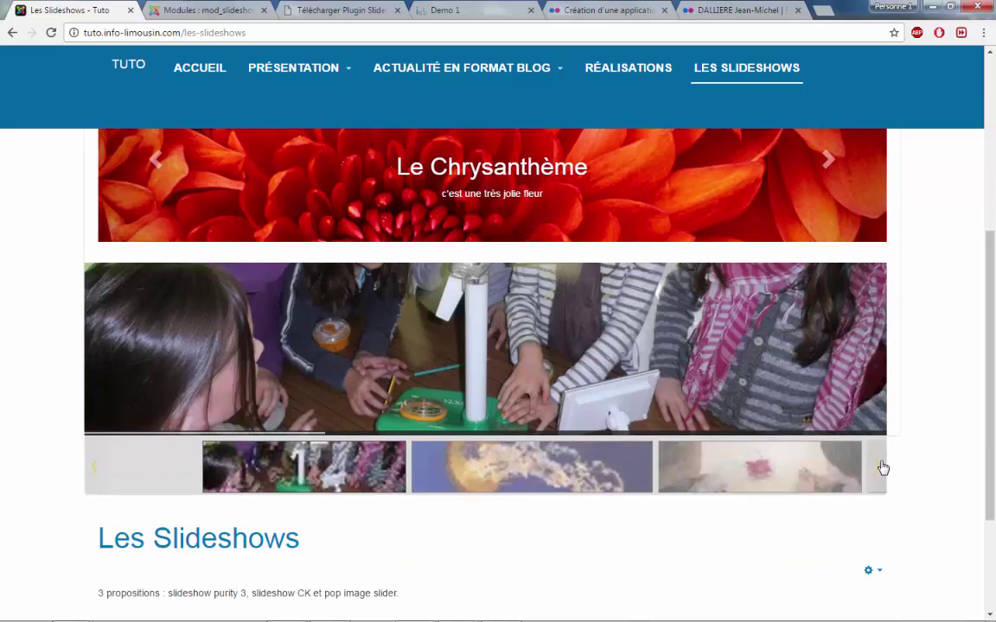
Step: Browse the thumbnail strip of the folder-based slideshow and display another image
{"action": "left_click", "coordinate": [879, 456]}
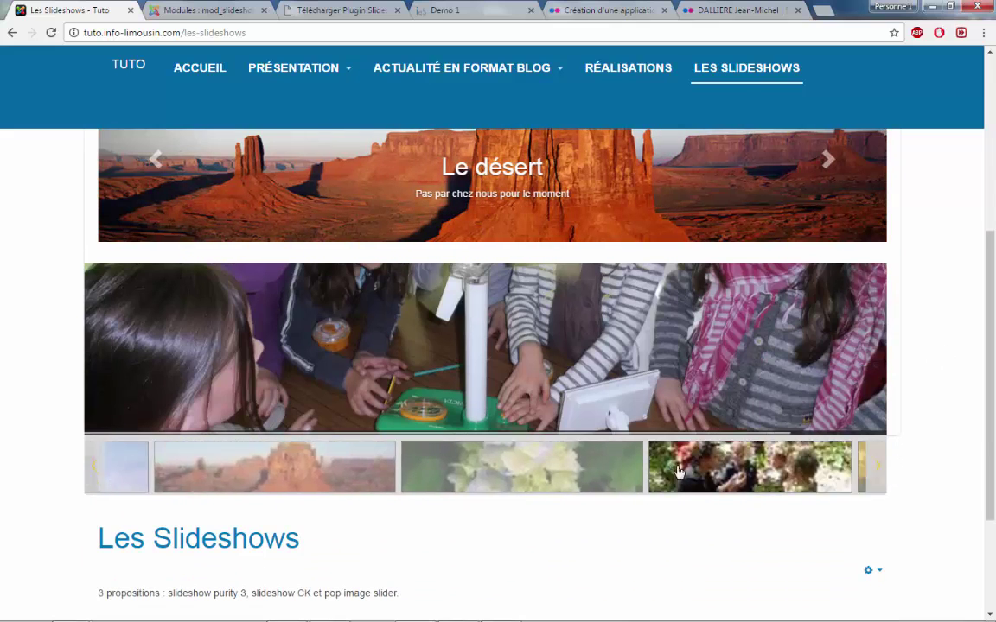
{"action": "left_click", "coordinate": [473, 473]}
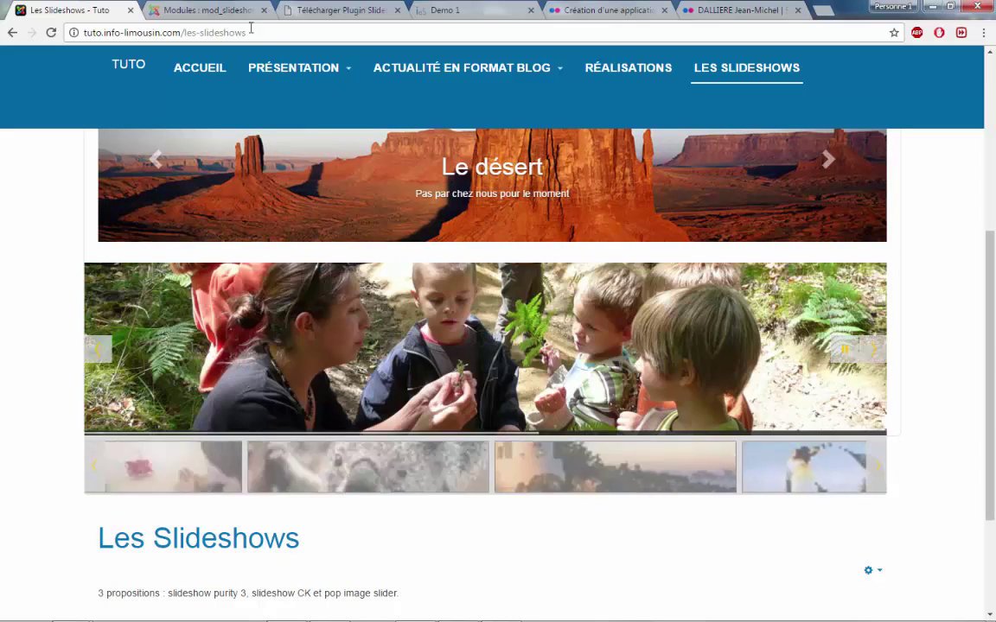
Step: In the folder module's style options, enable pagination, turn off the thumbnails, and set the loading icon to "aucun"
{"action": "left_click", "coordinate": [203, 10]}
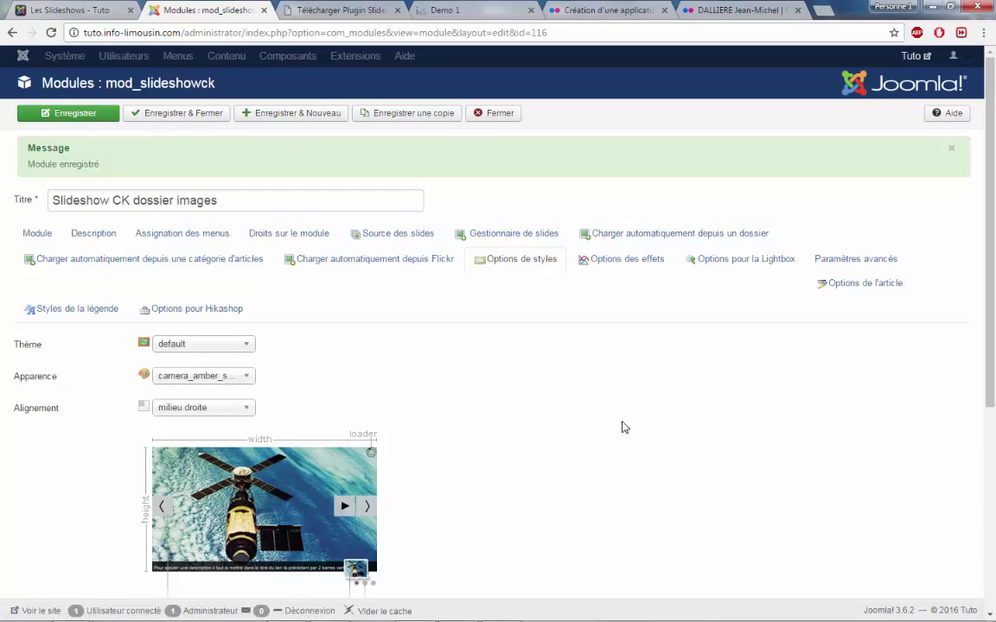
{"action": "scroll", "coordinate": [609, 419], "scroll_direction": "down", "scroll_amount": 4}
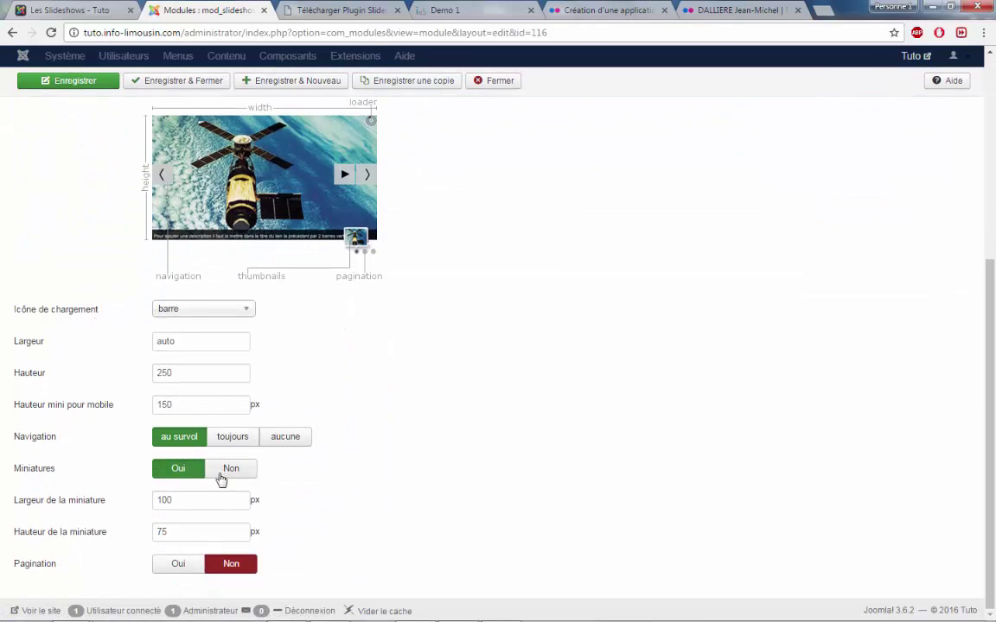
{"action": "left_click", "coordinate": [183, 565]}
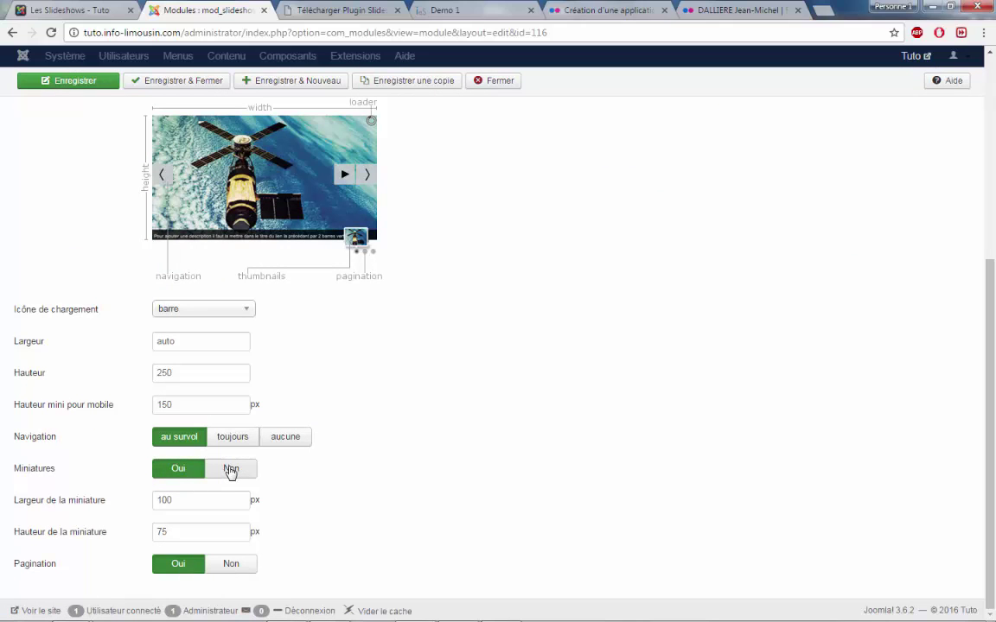
{"action": "scroll", "coordinate": [441, 469], "scroll_direction": "up", "scroll_amount": 4}
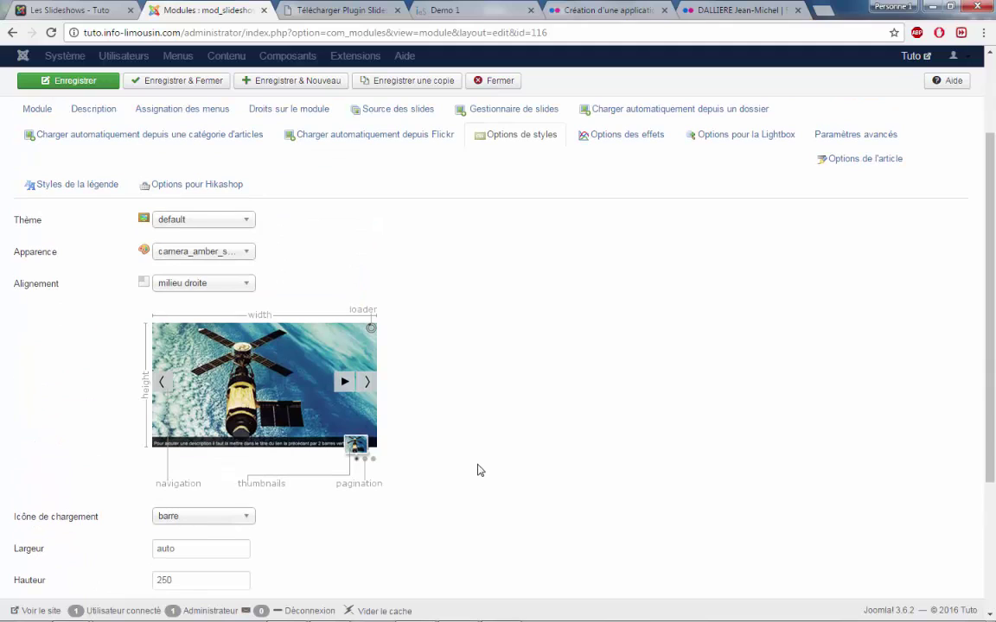
{"action": "left_click", "coordinate": [194, 518]}
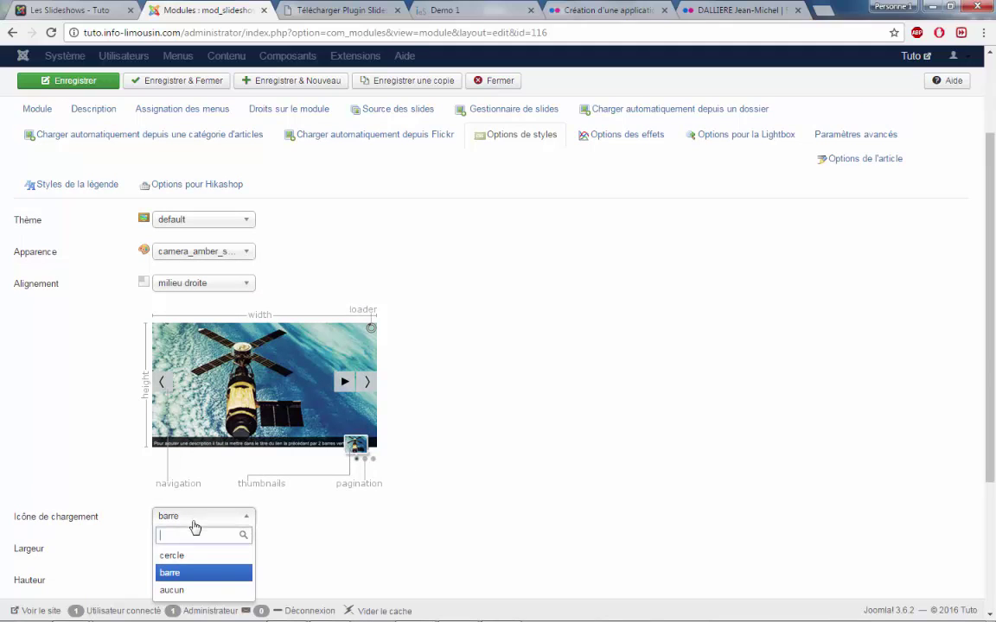
{"action": "left_click", "coordinate": [195, 589]}
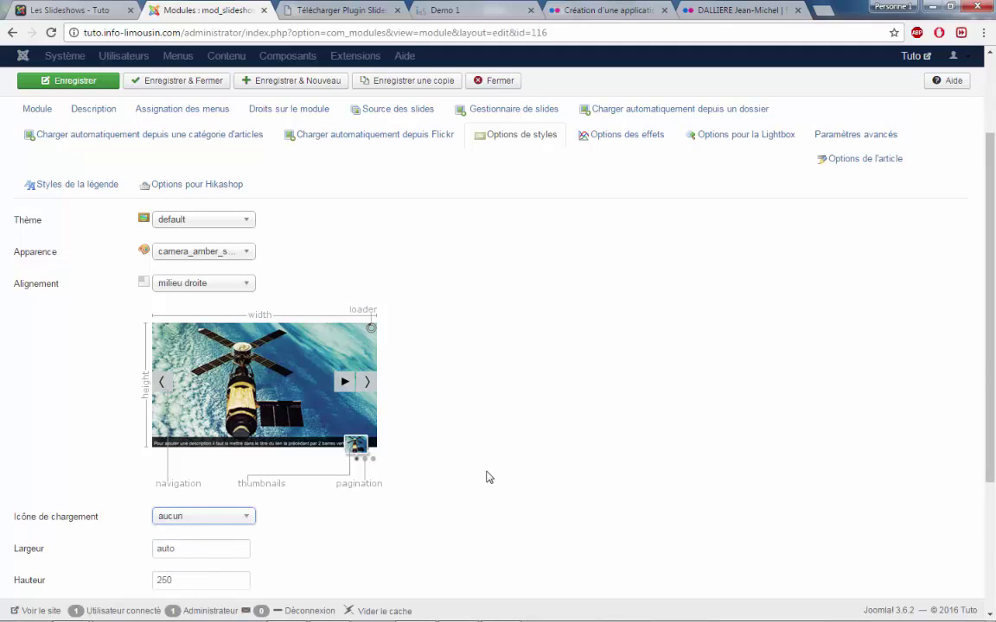
Step: Replace the simpleFade animation effect with scrollHorz and save the module
{"action": "left_click", "coordinate": [633, 139]}
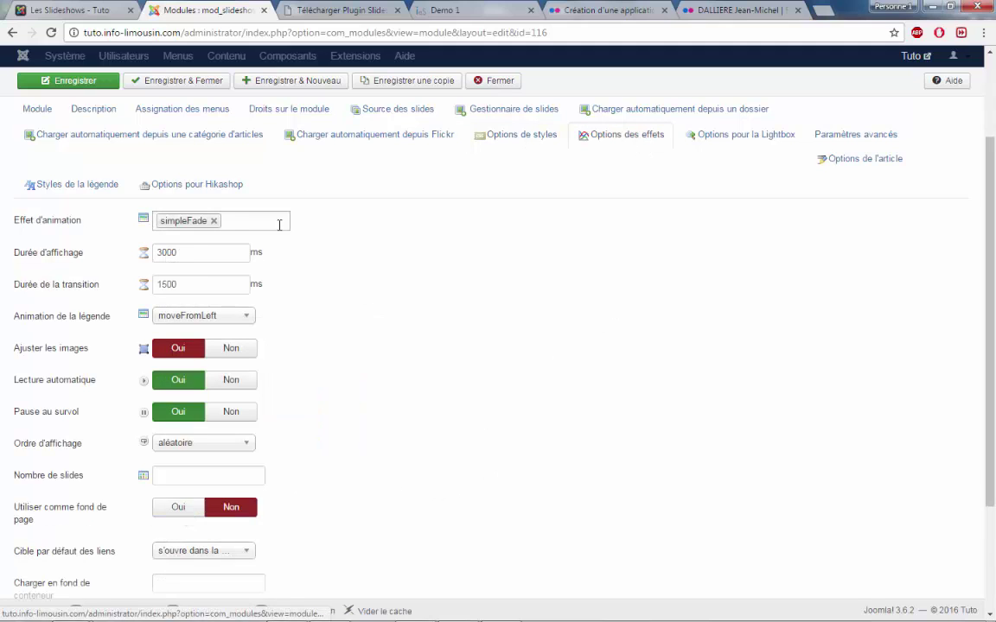
{"action": "left_click", "coordinate": [213, 222]}
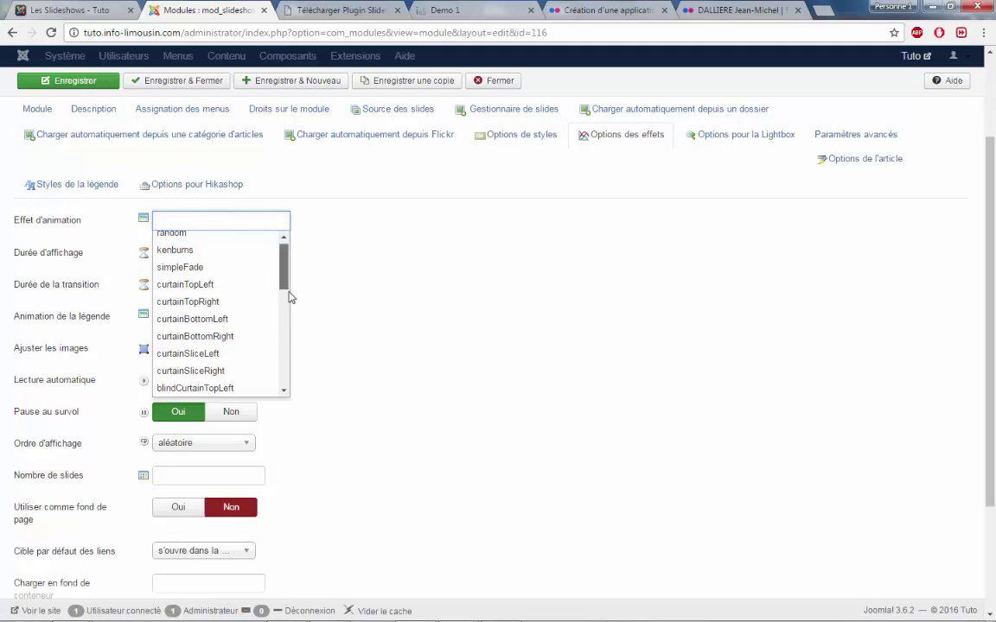
{"action": "scroll", "coordinate": [289, 355], "scroll_direction": "down", "scroll_amount": 8}
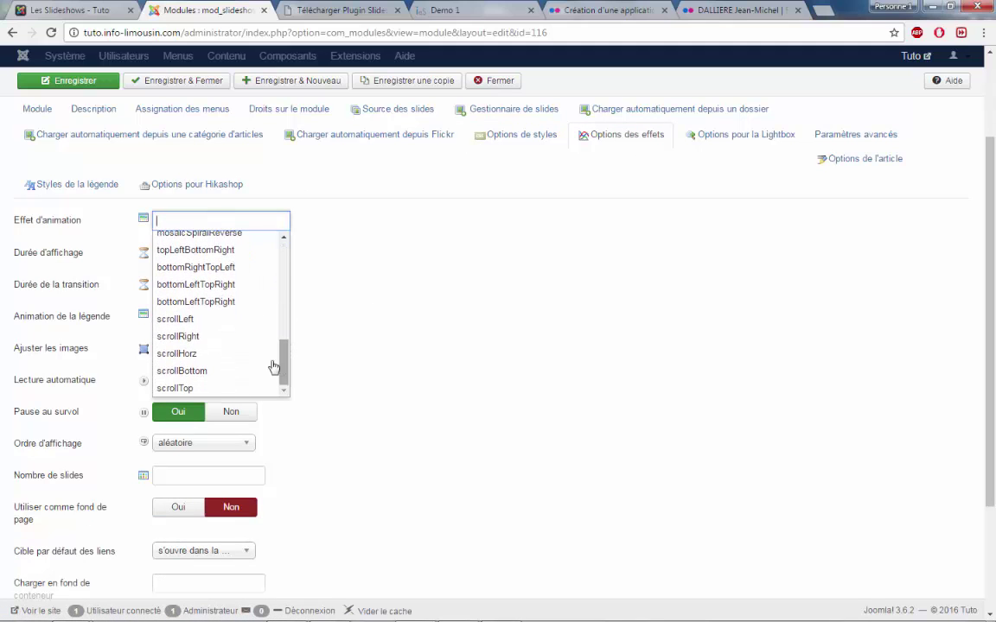
{"action": "left_click", "coordinate": [217, 354]}
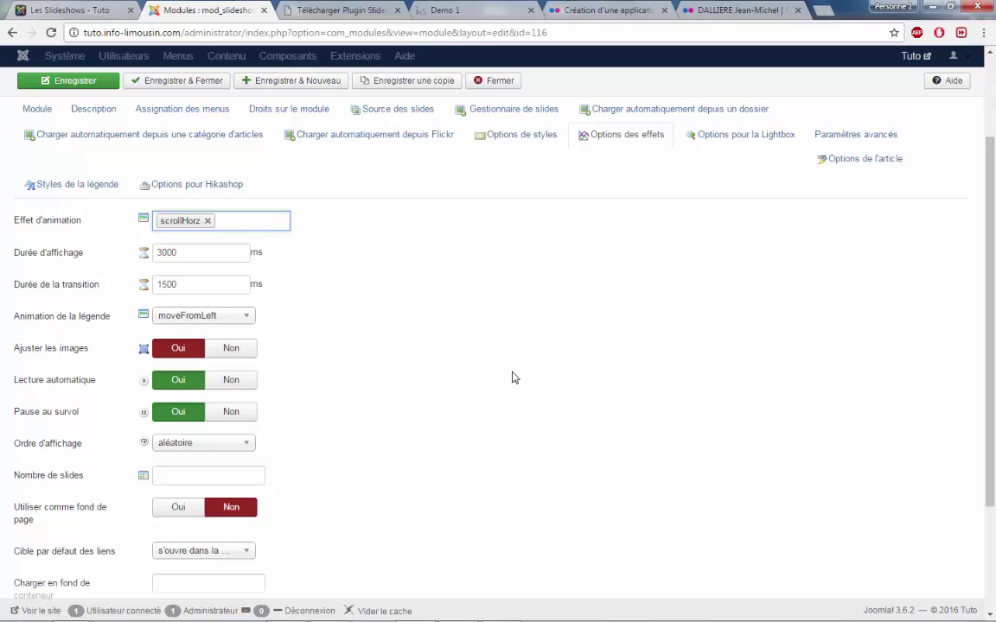
{"action": "key", "text": "Return"}
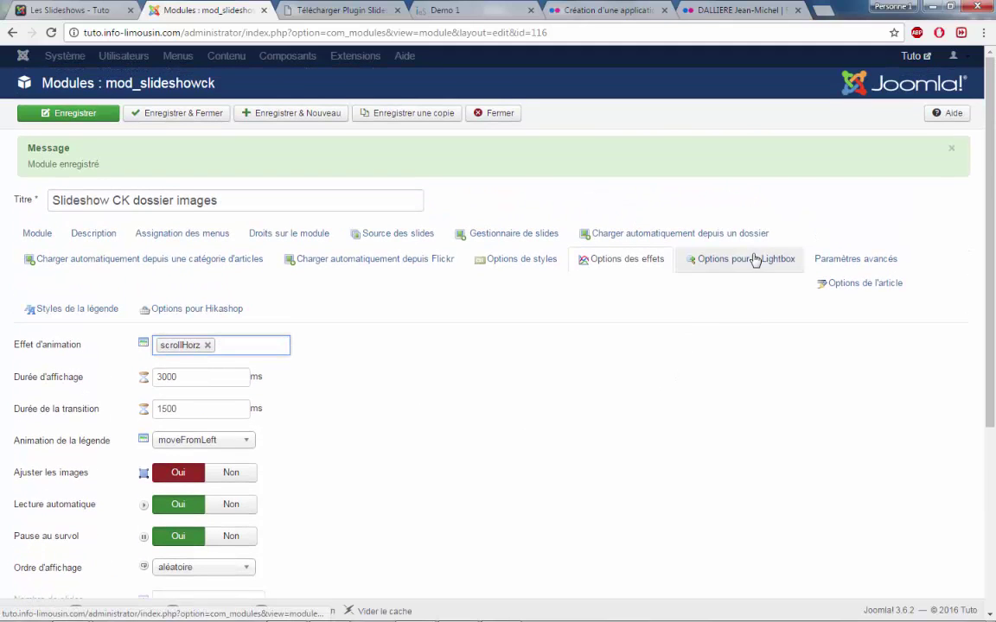
{"action": "left_click", "coordinate": [79, 110]}
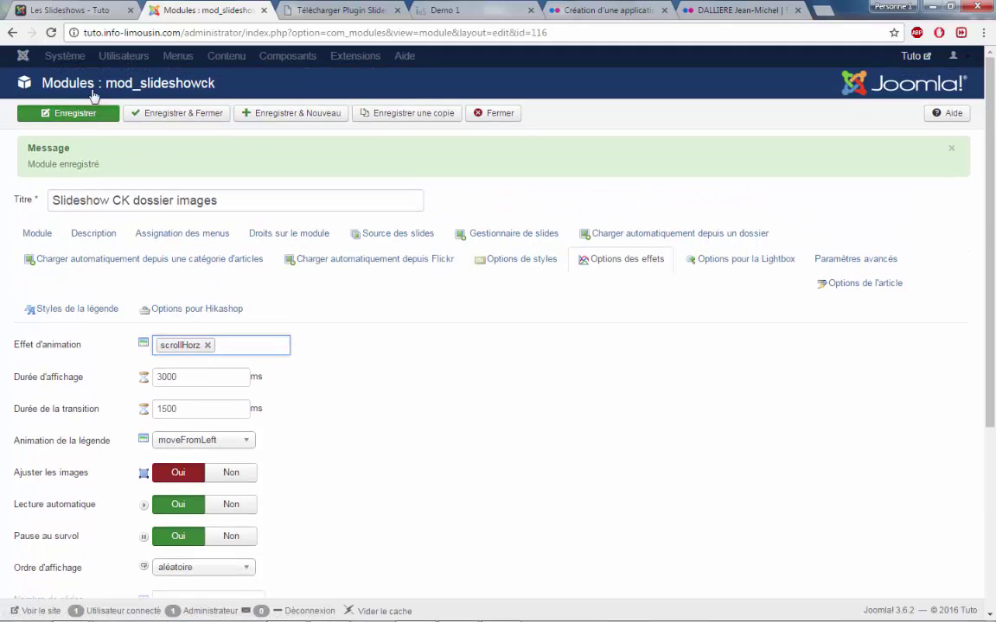
Step: Reload the public Les Slideshows page to check the folder slideshow's pagination and scrolling effect, and return to the module editor
{"action": "left_click", "coordinate": [76, 11]}
{"action": "key", "text": "F5"}
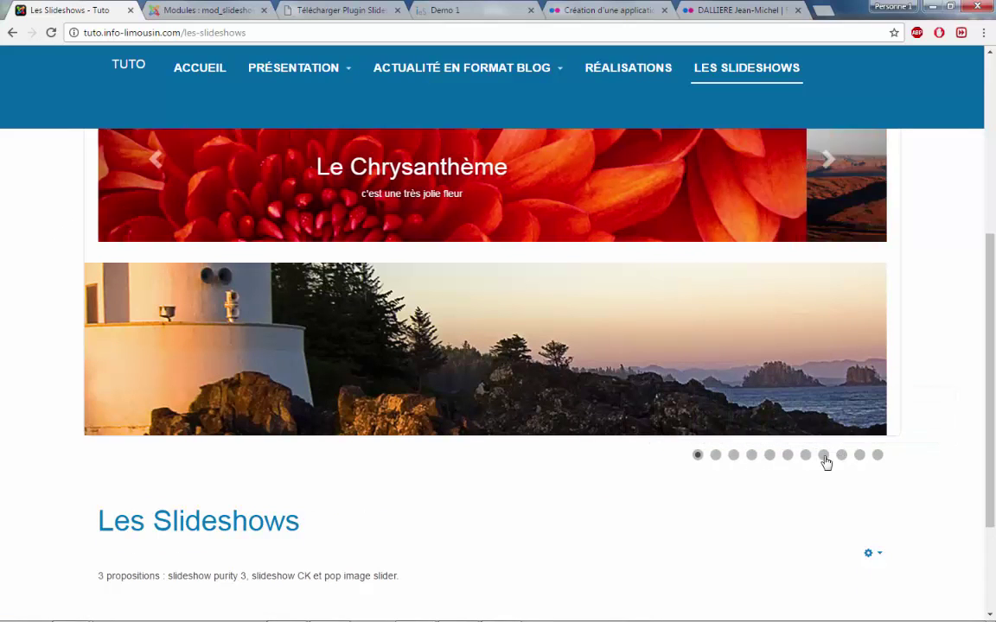
{"action": "left_click", "coordinate": [207, 10]}
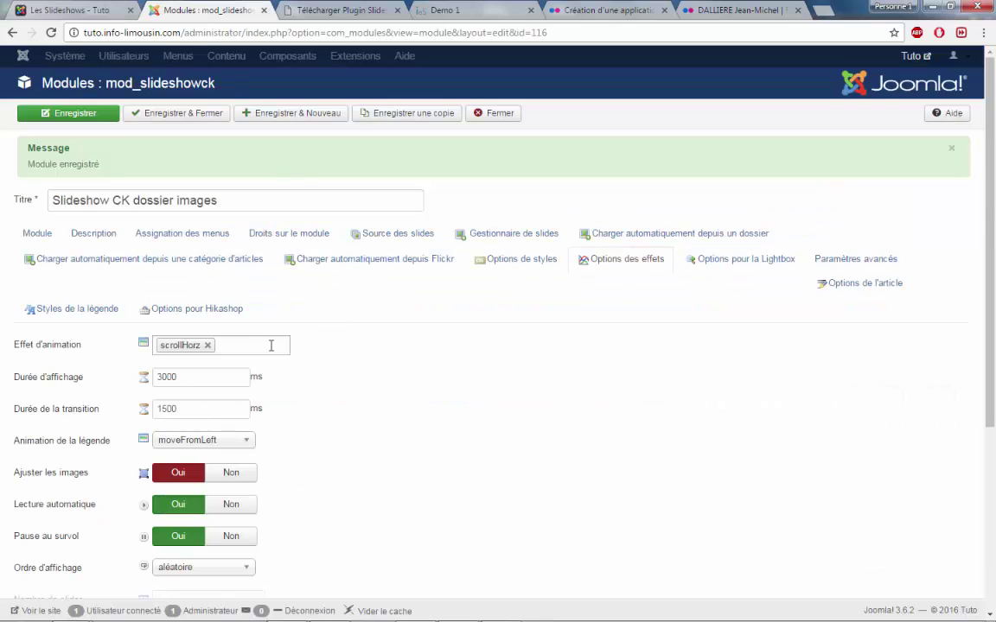
Step: Save and close the module, duplicate "Slideshow CK dossier images" in the module list, and open the copy
{"action": "left_click", "coordinate": [155, 113]}
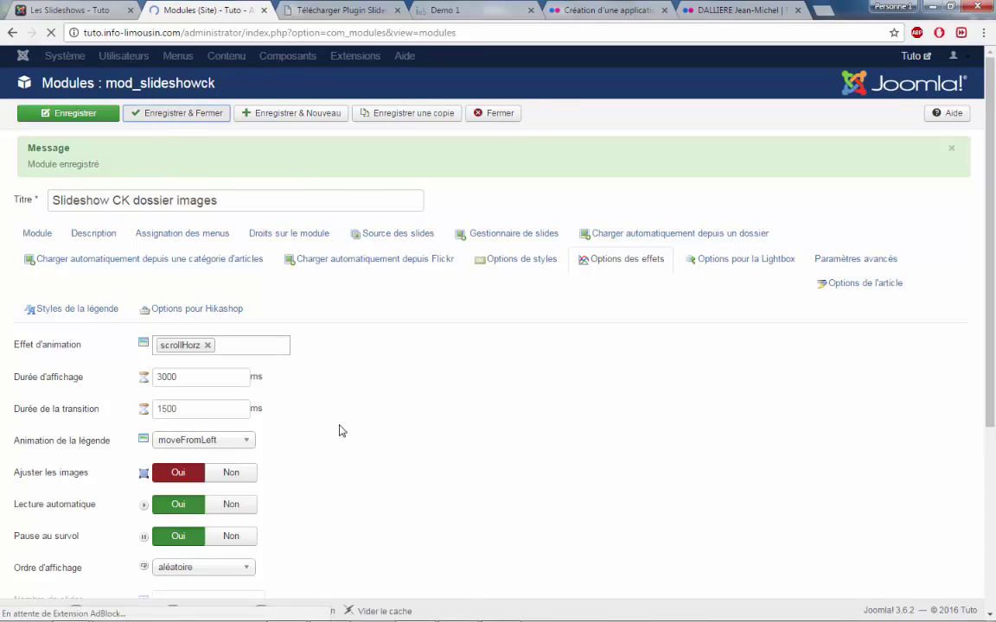
{"action": "scroll", "coordinate": [328, 429], "scroll_direction": "down", "scroll_amount": 10}
{"action": "scroll", "coordinate": [317, 420], "scroll_direction": "down", "scroll_amount": 1}
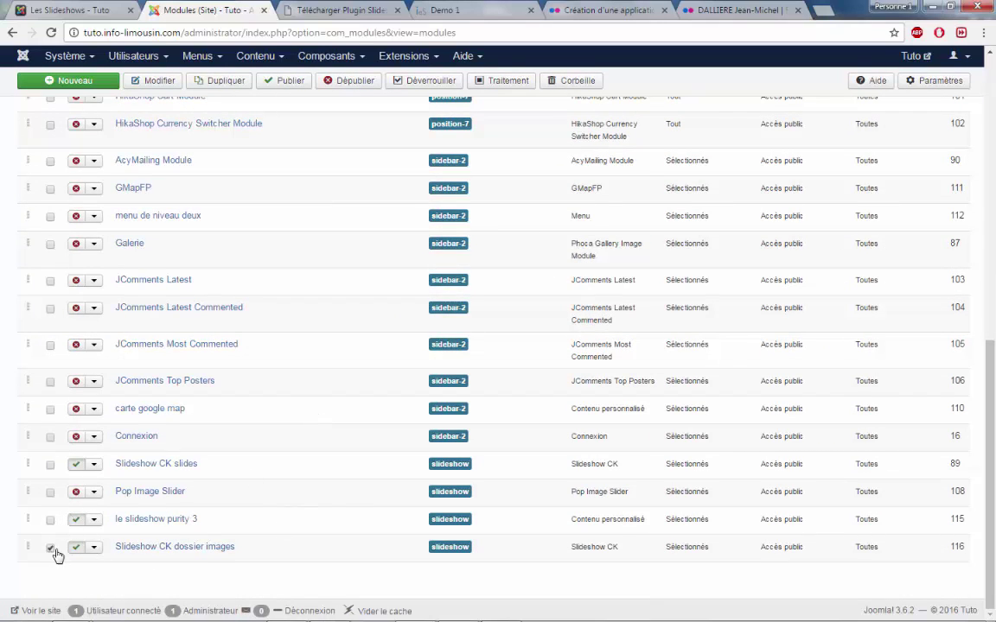
{"action": "left_click", "coordinate": [232, 83]}
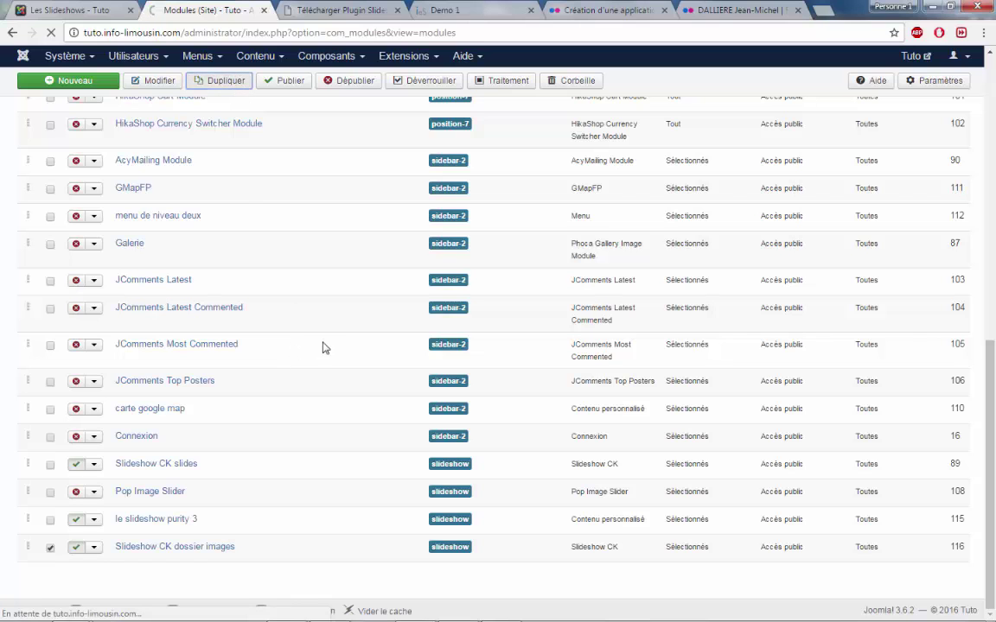
{"action": "scroll", "coordinate": [320, 423], "scroll_direction": "down", "scroll_amount": 10}
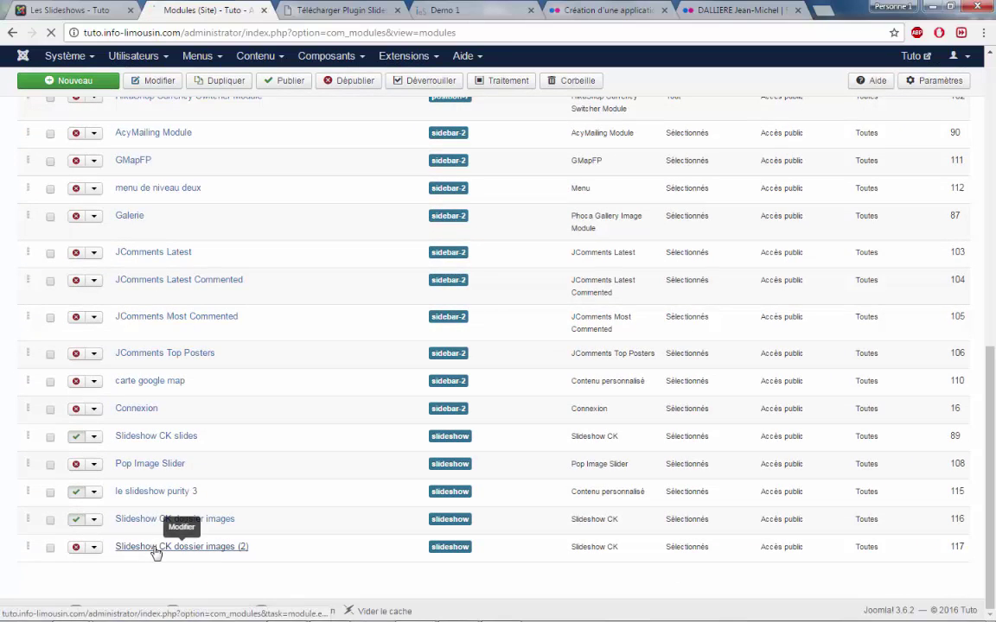
{"action": "left_click", "coordinate": [155, 546]}
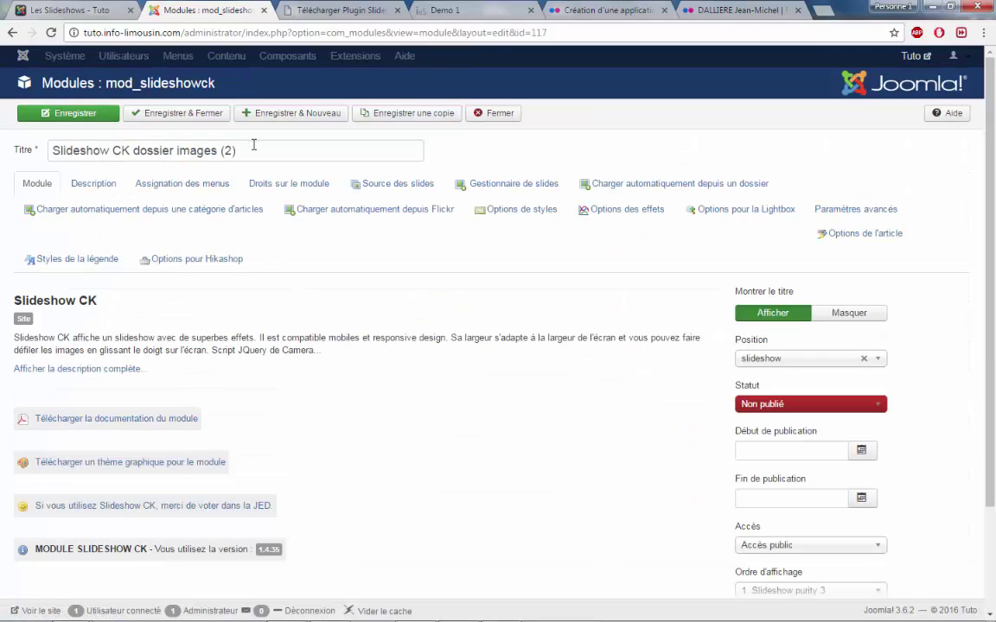
Step: Retitle the copied module as "Slideshow CK compte flickr" and set its status to Publié
{"action": "left_click_drag", "start_coordinate": [260, 150], "coordinate": [150, 155]}
{"action": "type", "text": "compte flick"}
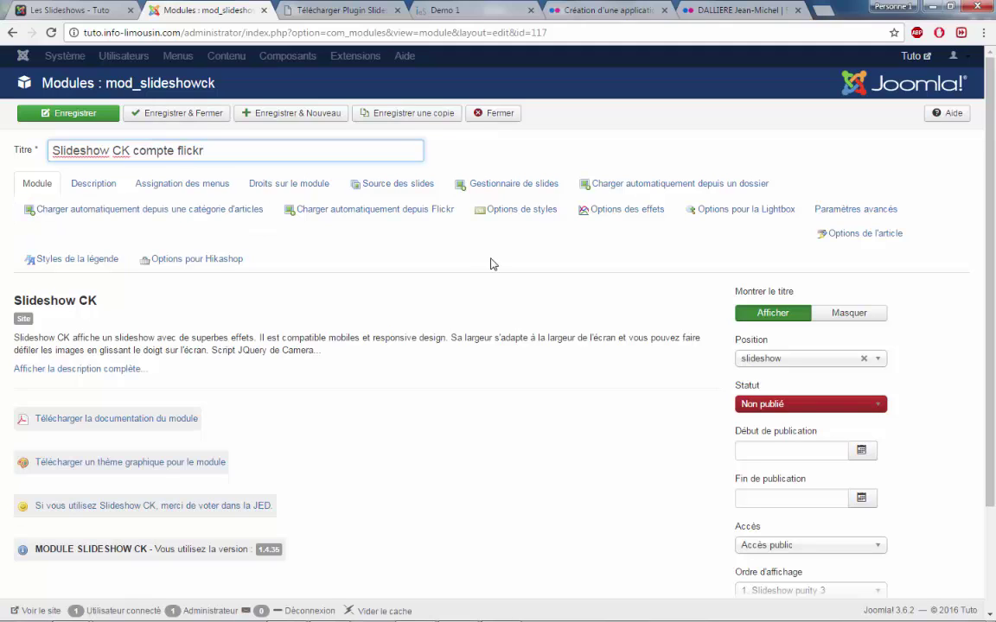
{"action": "left_click", "coordinate": [778, 404]}
{"action": "left_click", "coordinate": [773, 440]}
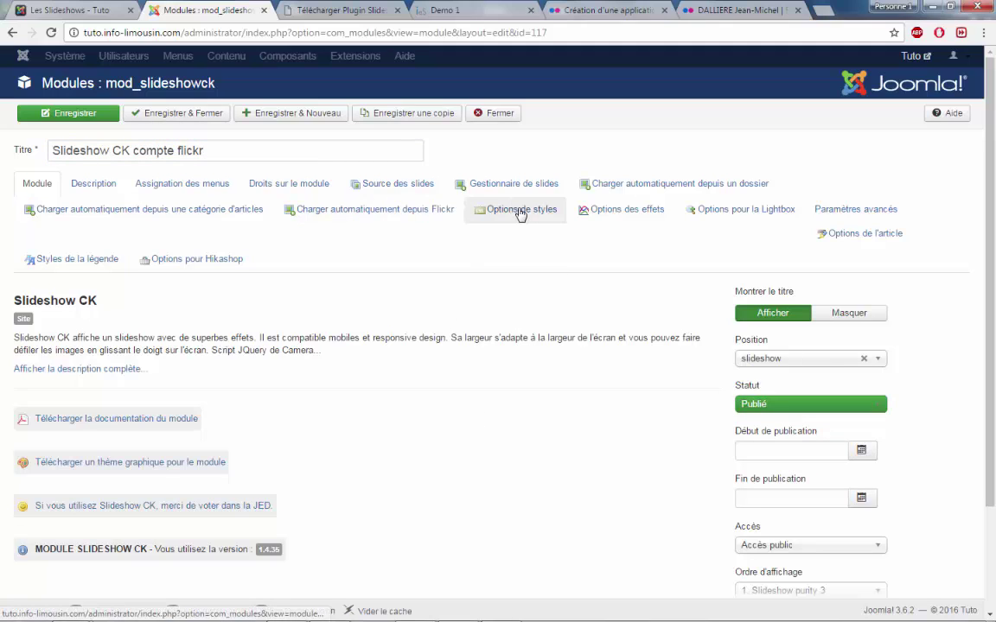
Step: Review the module's Flickr loading options, the Flickr application page with the API key, and the photos of the source album
{"action": "left_click", "coordinate": [376, 217]}
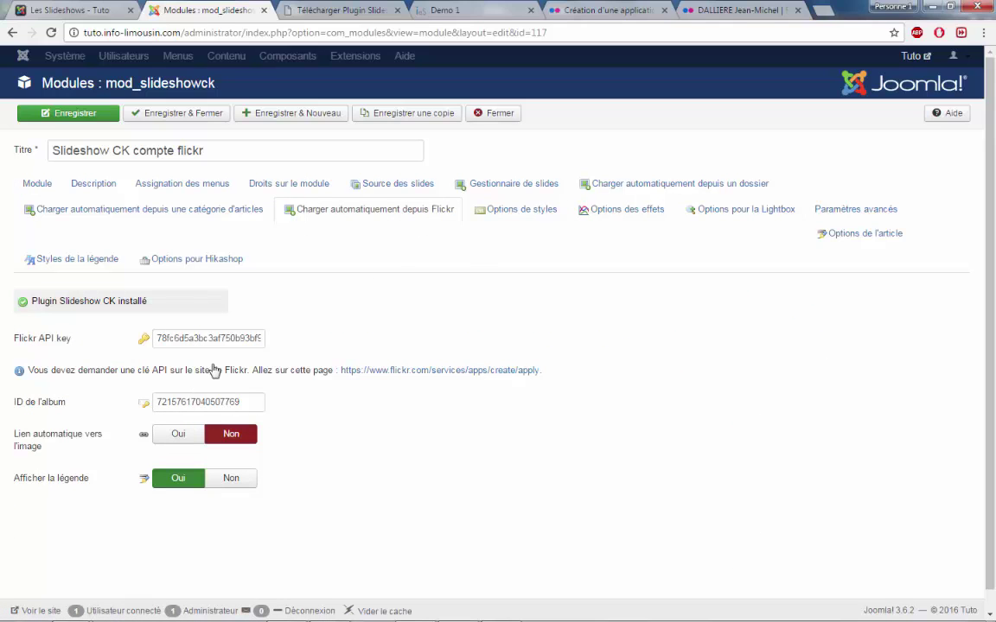
{"action": "left_click", "coordinate": [584, 11]}
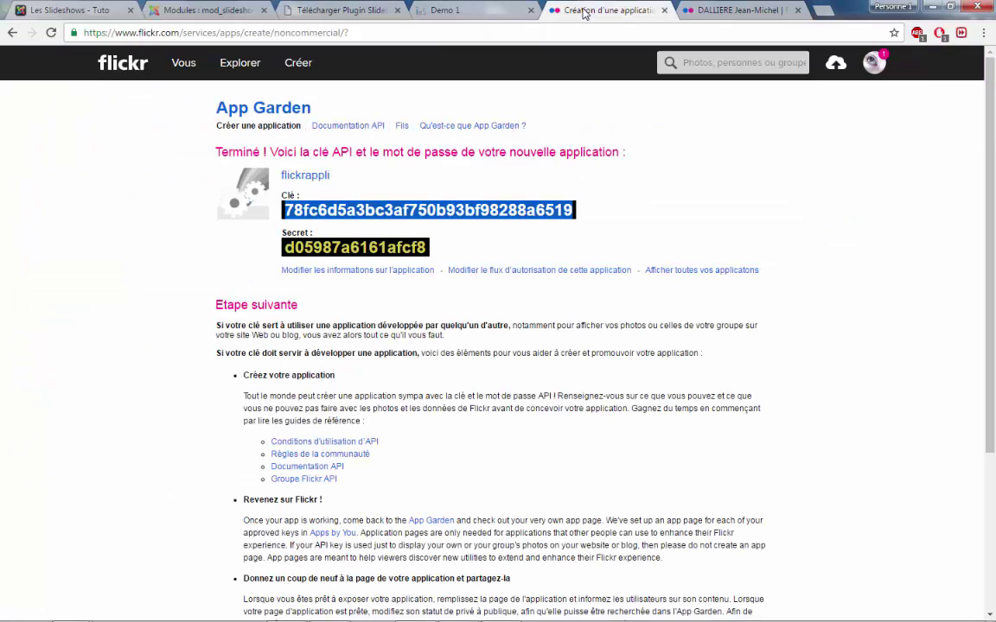
{"action": "key", "text": "ctrl+Tab"}
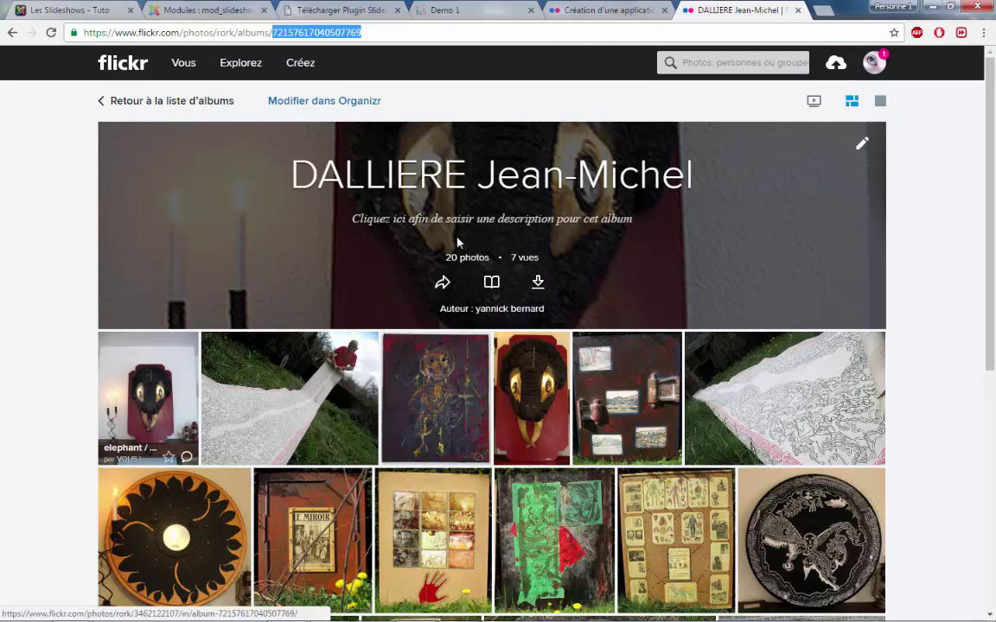
{"action": "scroll", "coordinate": [951, 373], "scroll_direction": "down", "scroll_amount": 3}
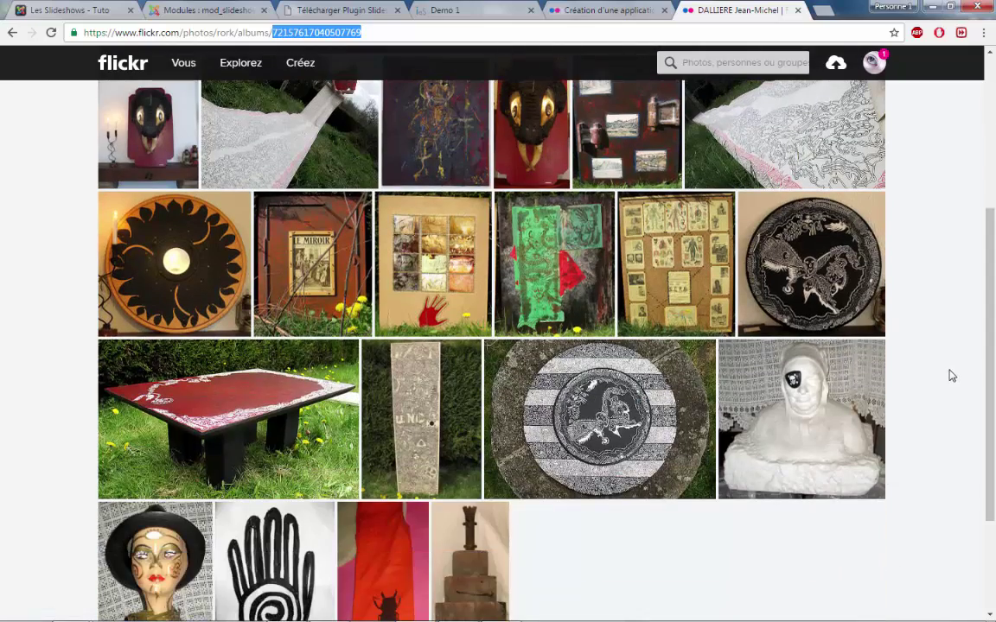
{"action": "scroll", "coordinate": [951, 374], "scroll_direction": "up", "scroll_amount": 3}
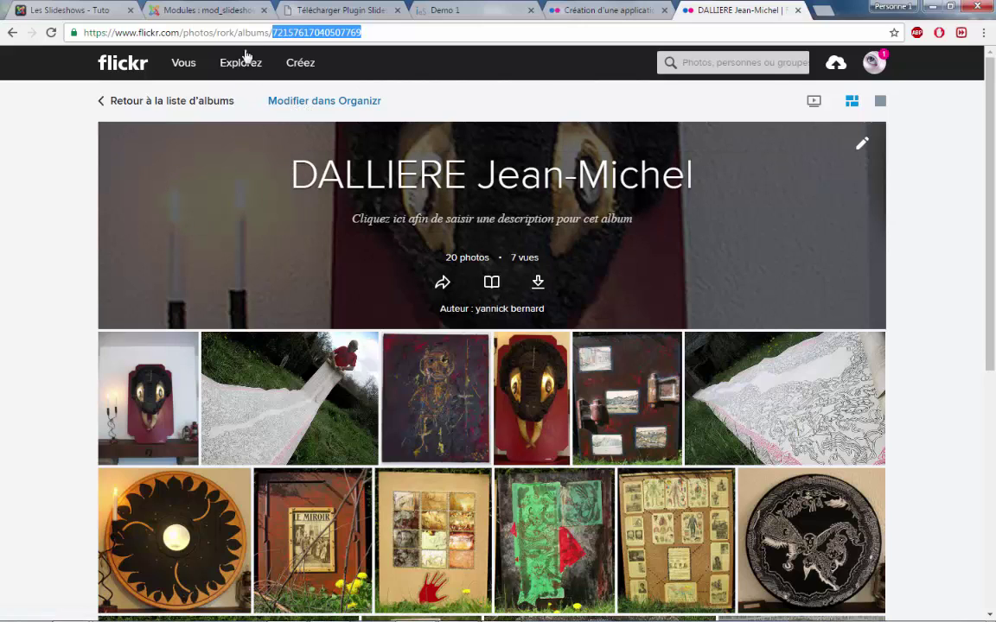
Step: Identify the album ID at the end of the Flickr album's address and compare it with the module's "ID de l'album" value
{"action": "left_click", "coordinate": [366, 80]}
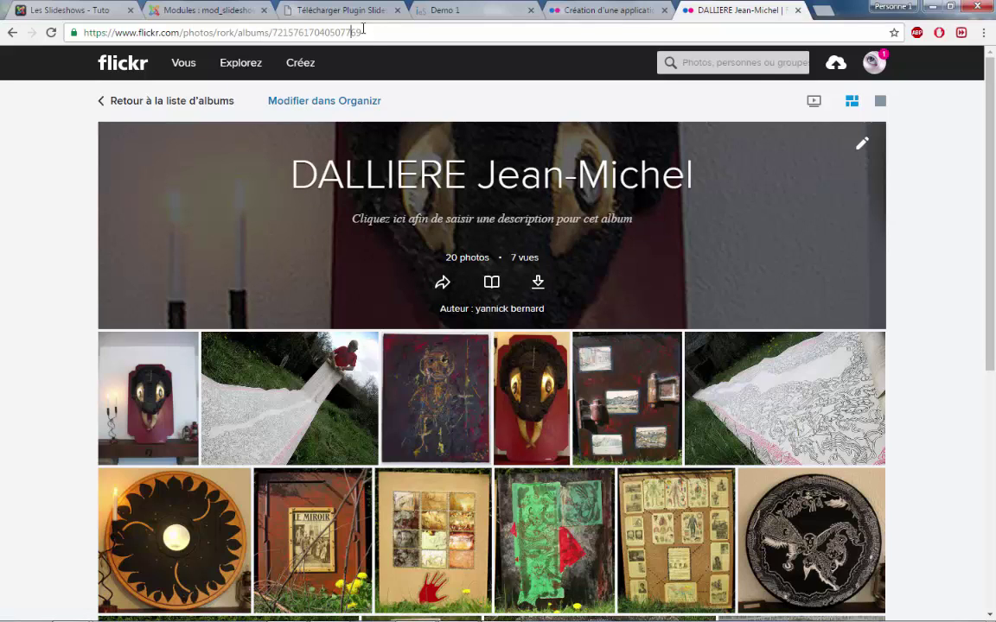
{"action": "left_click_drag", "start_coordinate": [369, 31], "coordinate": [274, 39]}
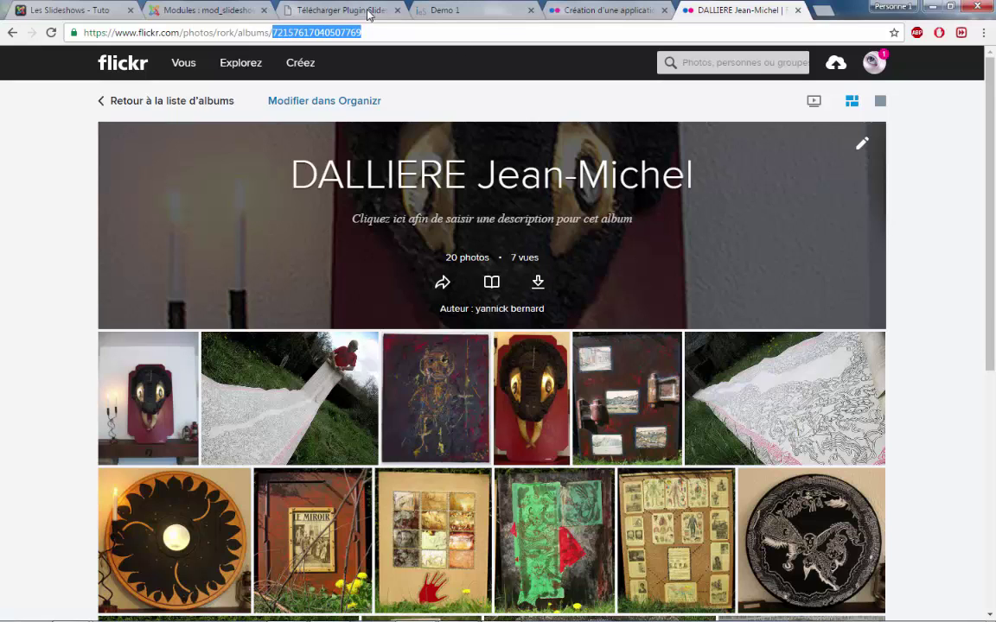
{"action": "left_click", "coordinate": [212, 10]}
{"action": "left_click_drag", "start_coordinate": [238, 401], "coordinate": [130, 399]}
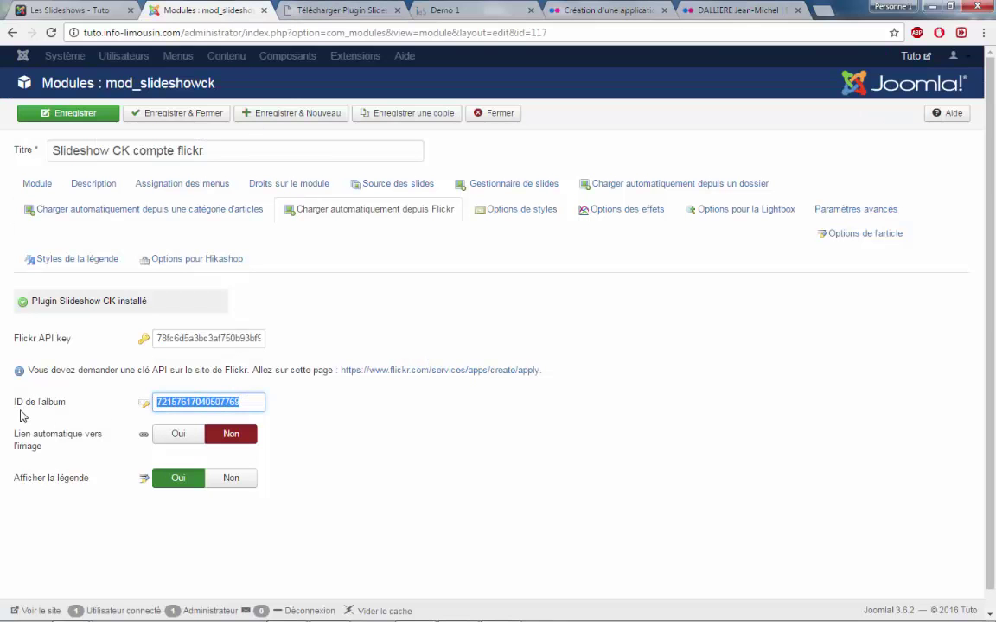
Step: Compare the module's Flickr API key with the key on the Flickr App Garden page, and return to the module
{"action": "left_click", "coordinate": [204, 338]}
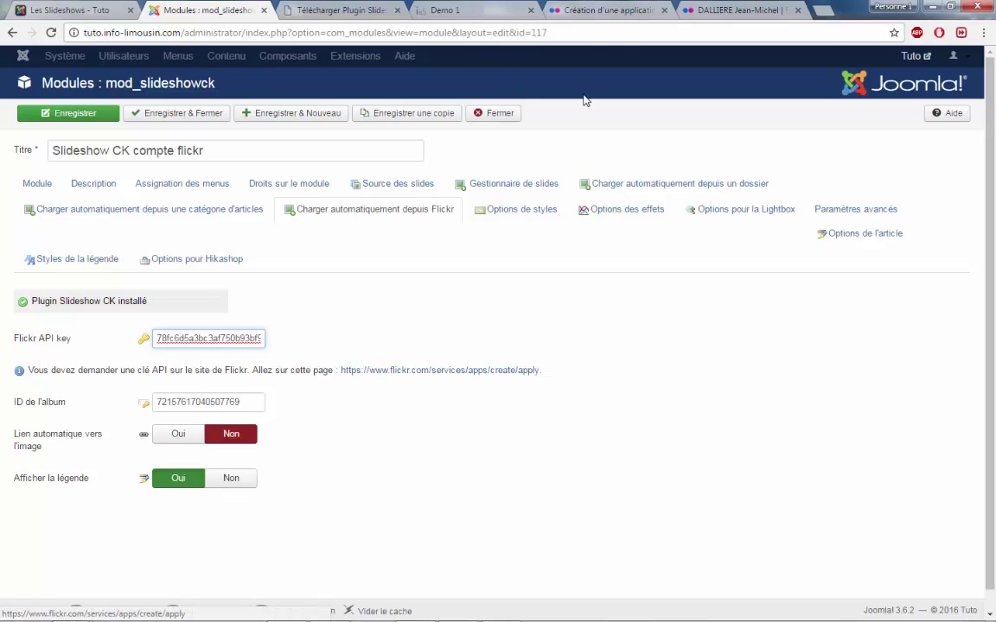
{"action": "left_click", "coordinate": [611, 11]}
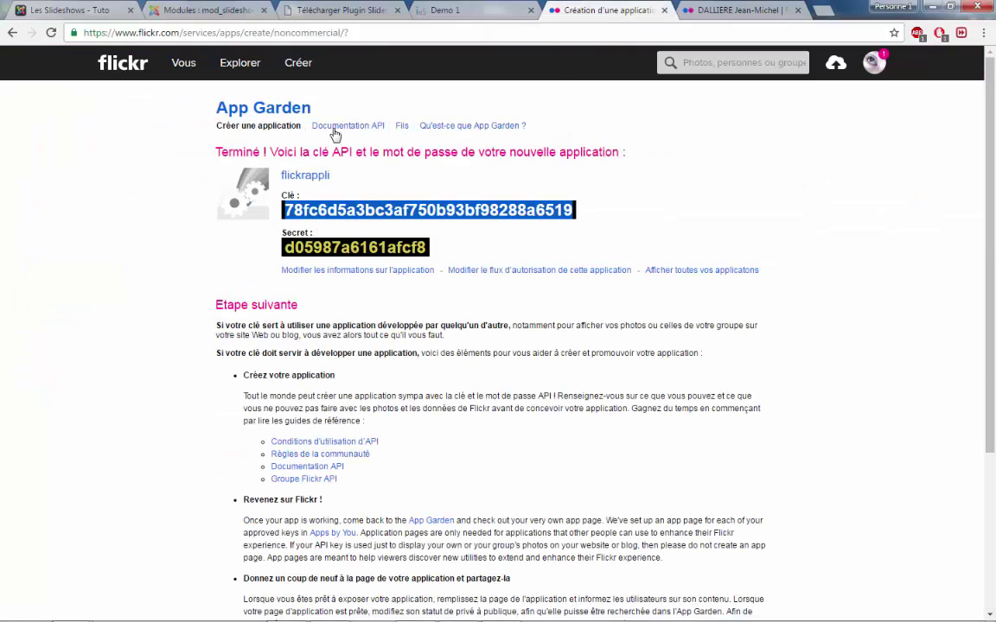
{"action": "left_click", "coordinate": [170, 243]}
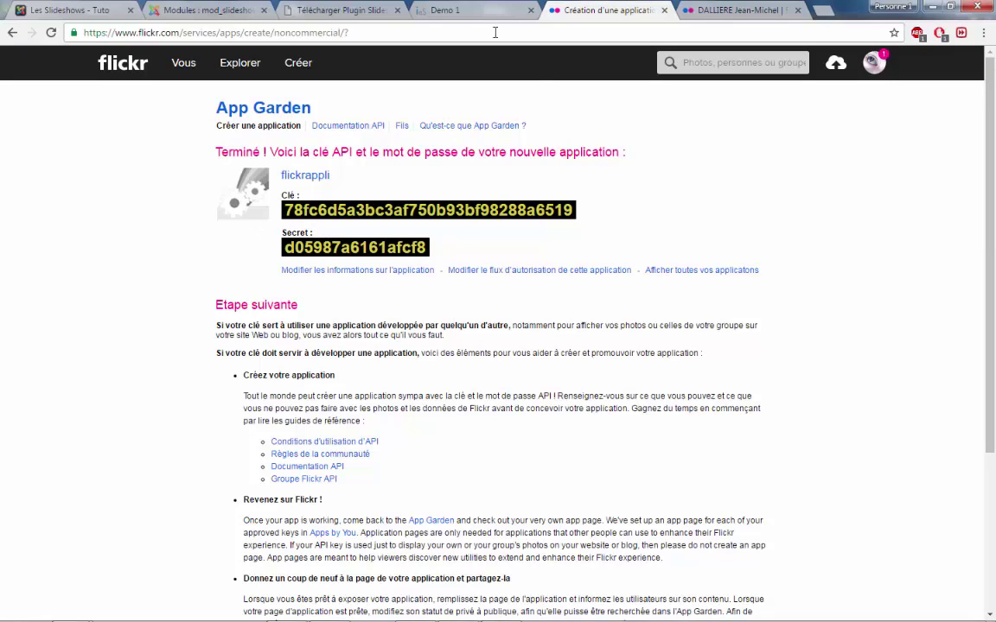
{"action": "left_click", "coordinate": [207, 9]}
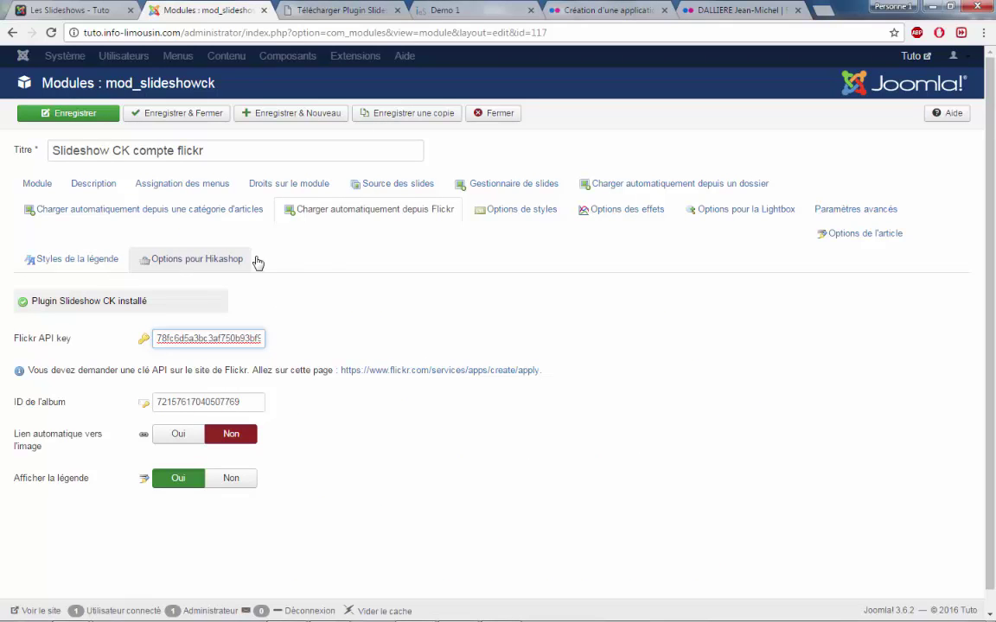
Step: Set the Flickr module's animation effect to topLeftBottomRight only, removing scrollHorz, and save the module
{"action": "left_click", "coordinate": [523, 208]}
{"action": "scroll", "coordinate": [503, 407], "scroll_direction": "down", "scroll_amount": 3}
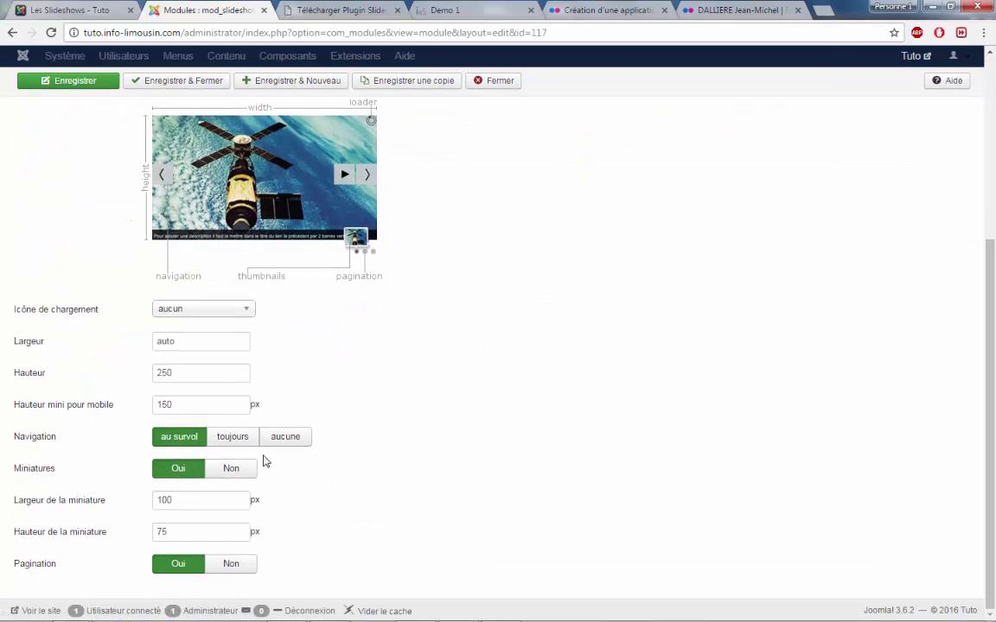
{"action": "scroll", "coordinate": [380, 466], "scroll_direction": "up", "scroll_amount": 3}
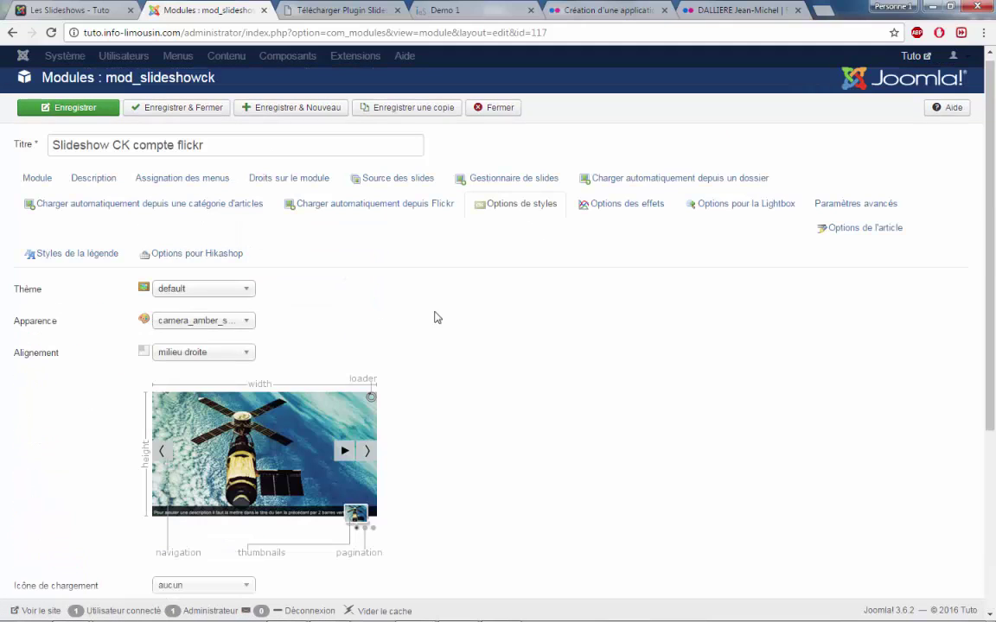
{"action": "left_click", "coordinate": [600, 208]}
{"action": "left_click", "coordinate": [234, 292]}
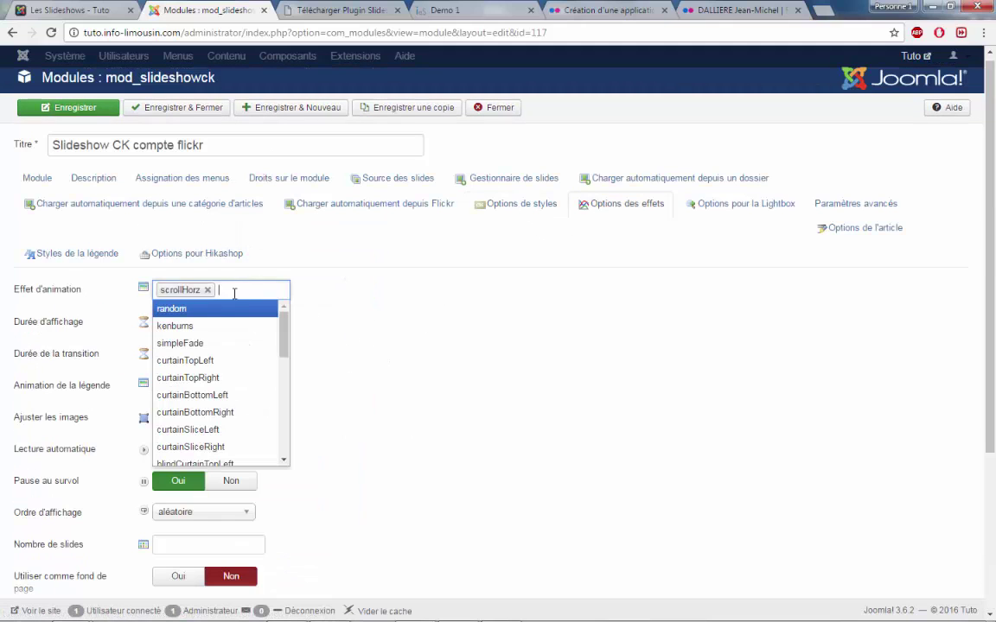
{"action": "left_click", "coordinate": [208, 291]}
{"action": "scroll", "coordinate": [262, 346], "scroll_direction": "down", "scroll_amount": 5}
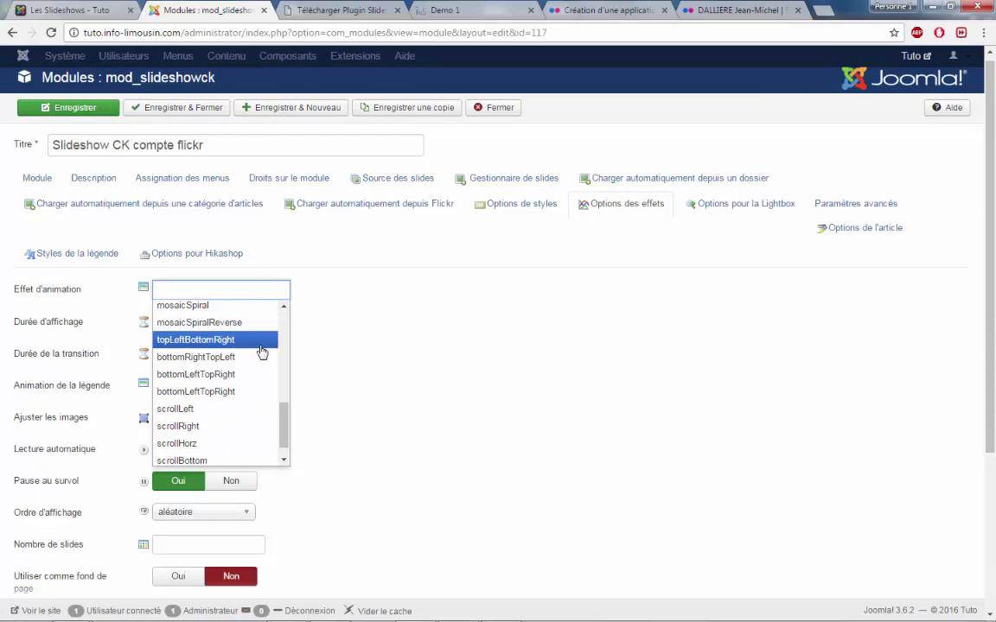
{"action": "scroll", "coordinate": [235, 405], "scroll_direction": "down", "scroll_amount": 1}
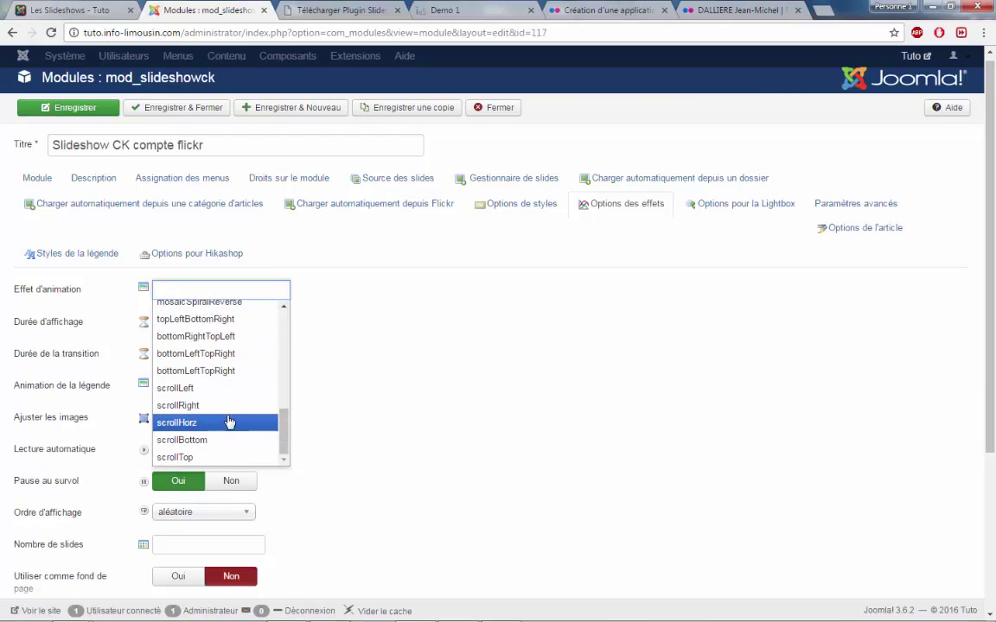
{"action": "scroll", "coordinate": [228, 420], "scroll_direction": "up", "scroll_amount": 3}
{"action": "scroll", "coordinate": [229, 406], "scroll_direction": "down", "scroll_amount": 2}
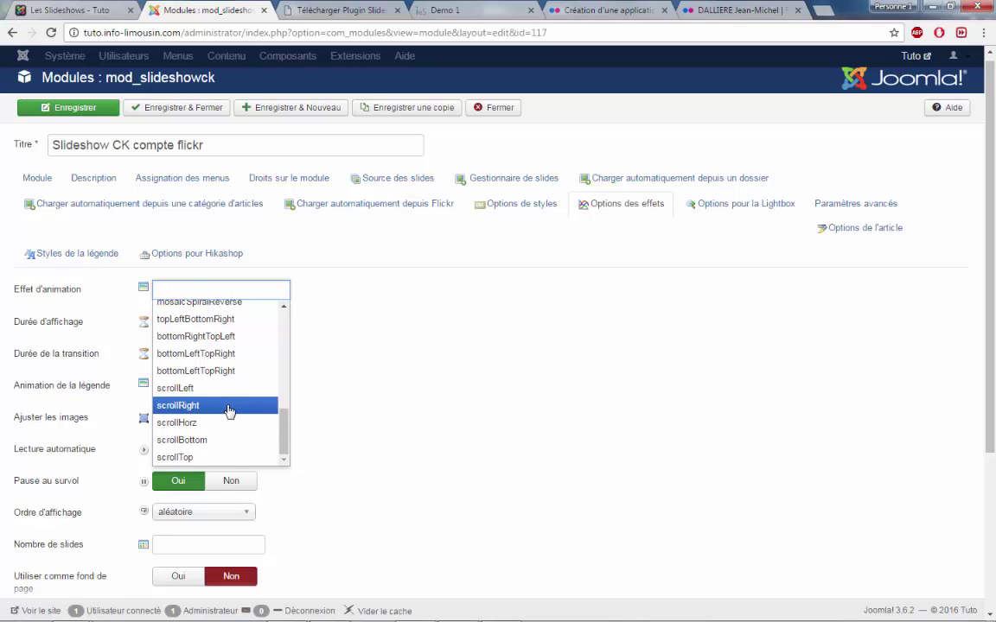
{"action": "scroll", "coordinate": [229, 407], "scroll_direction": "up", "scroll_amount": 4}
{"action": "scroll", "coordinate": [229, 406], "scroll_direction": "down", "scroll_amount": 2}
{"action": "scroll", "coordinate": [231, 406], "scroll_direction": "down", "scroll_amount": 2}
{"action": "scroll", "coordinate": [290, 417], "scroll_direction": "up", "scroll_amount": 1}
{"action": "scroll", "coordinate": [289, 418], "scroll_direction": "up", "scroll_amount": 1}
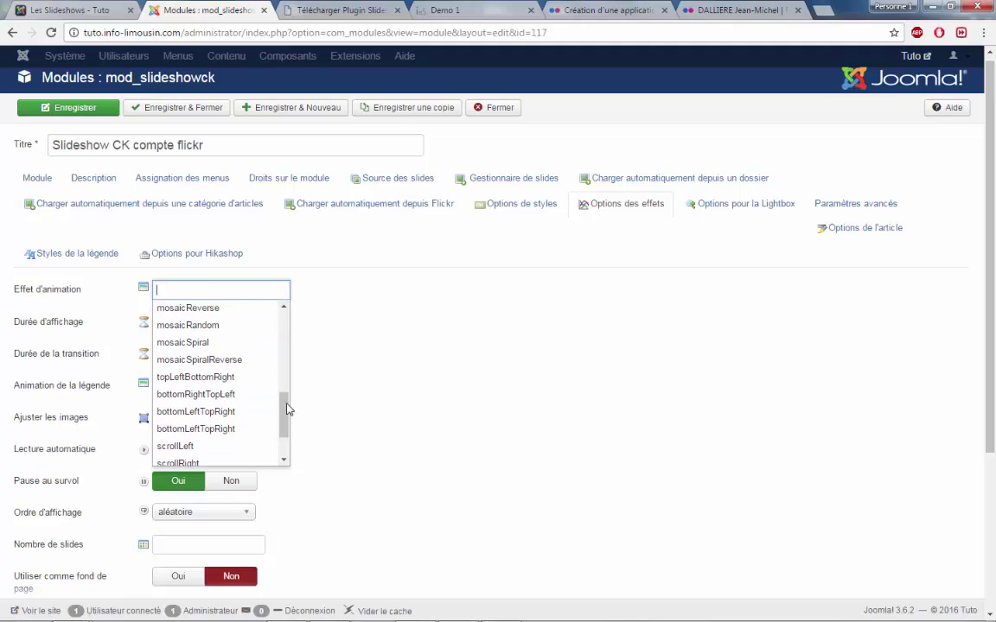
{"action": "left_click", "coordinate": [234, 378]}
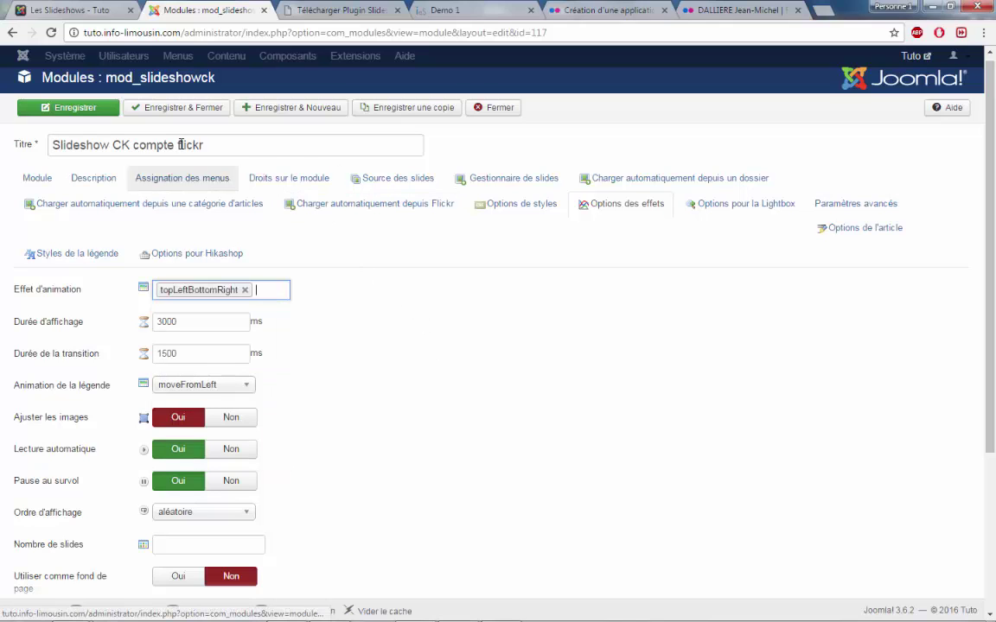
{"action": "left_click", "coordinate": [52, 107]}
Step: Set the module's image source to Flickr, check the Flickr loading options, and save the module
{"action": "left_click", "coordinate": [393, 233]}
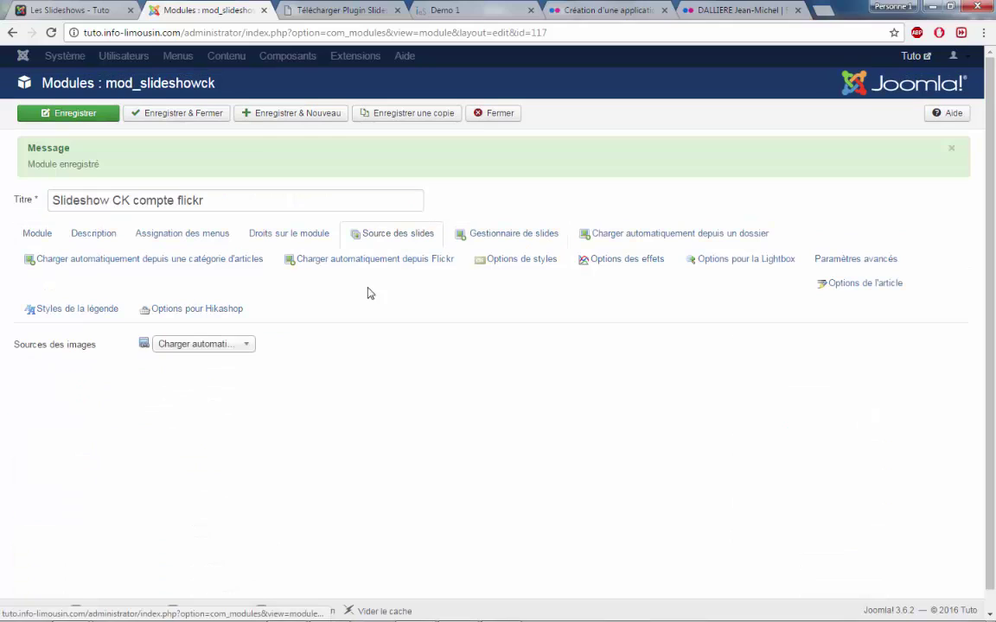
{"action": "left_click", "coordinate": [240, 344]}
{"action": "left_click", "coordinate": [207, 496]}
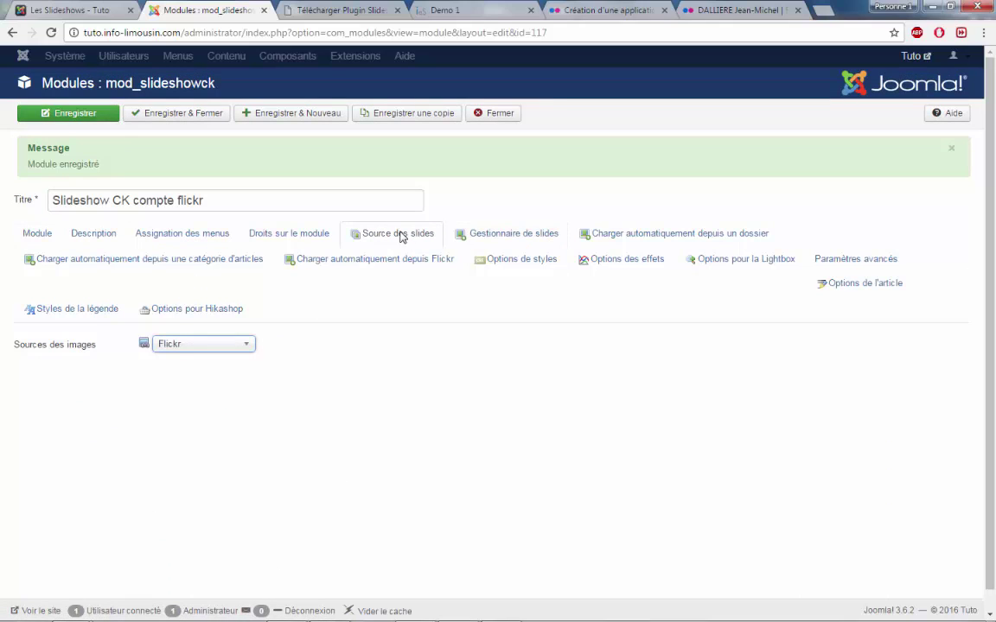
{"action": "left_click", "coordinate": [346, 262]}
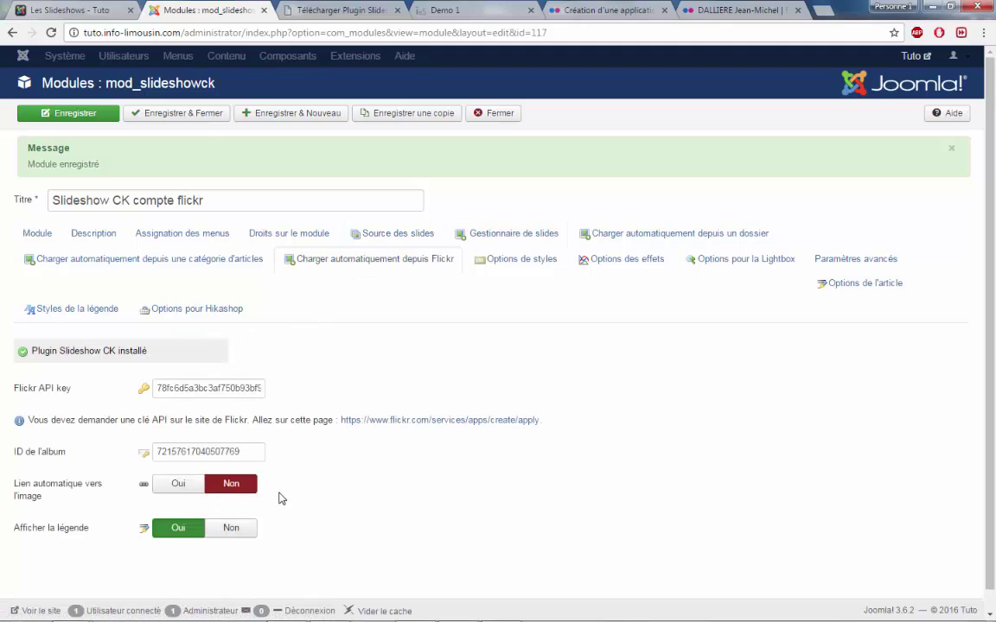
{"action": "left_click", "coordinate": [52, 108]}
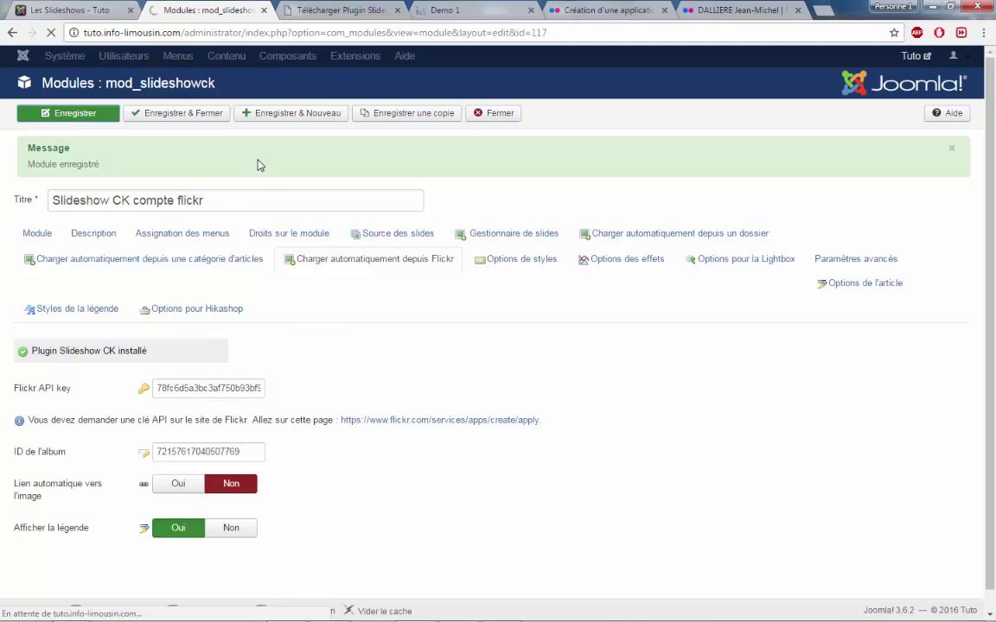
Step: Reload the site's Les Slideshows page and look at the Flickr slideshow below the other slideshows
{"action": "left_click", "coordinate": [92, 17]}
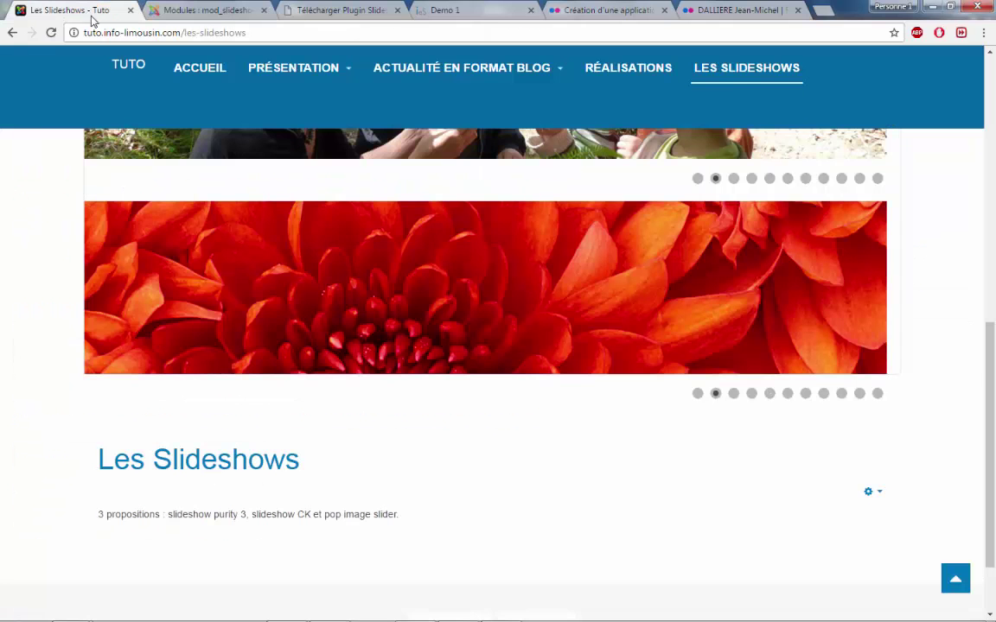
{"action": "left_click", "coordinate": [52, 32]}
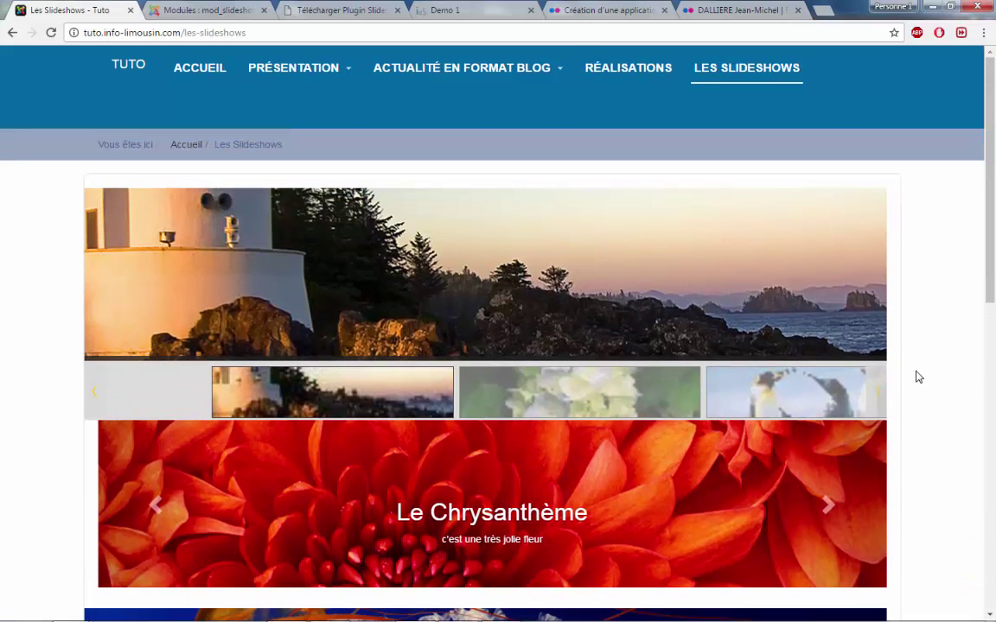
{"action": "mouse_move", "coordinate": [783, 292]}
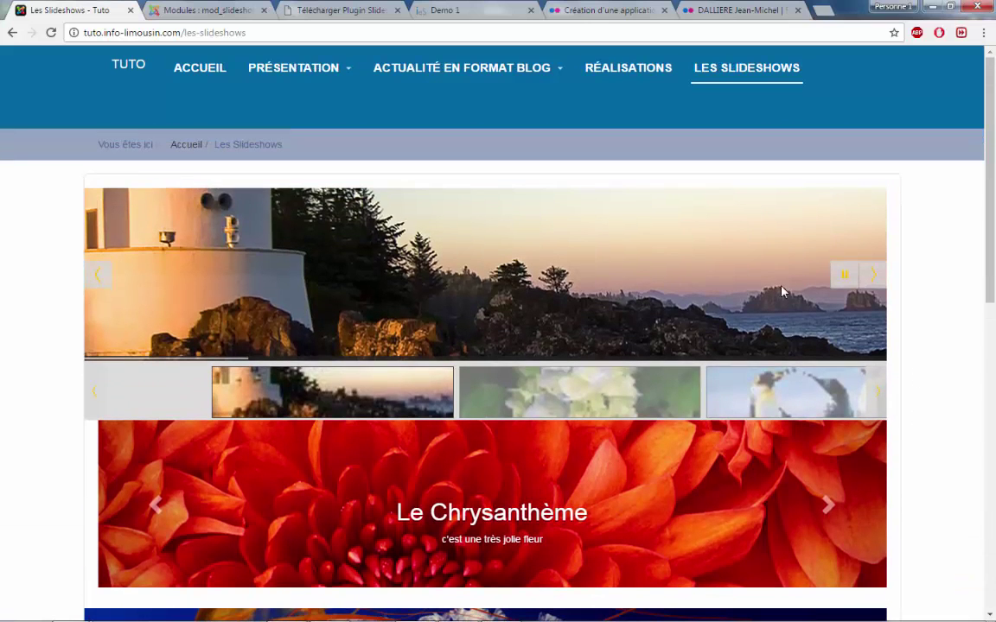
{"action": "scroll", "coordinate": [781, 292], "scroll_direction": "down", "scroll_amount": 1}
{"action": "scroll", "coordinate": [778, 293], "scroll_direction": "down", "scroll_amount": 2}
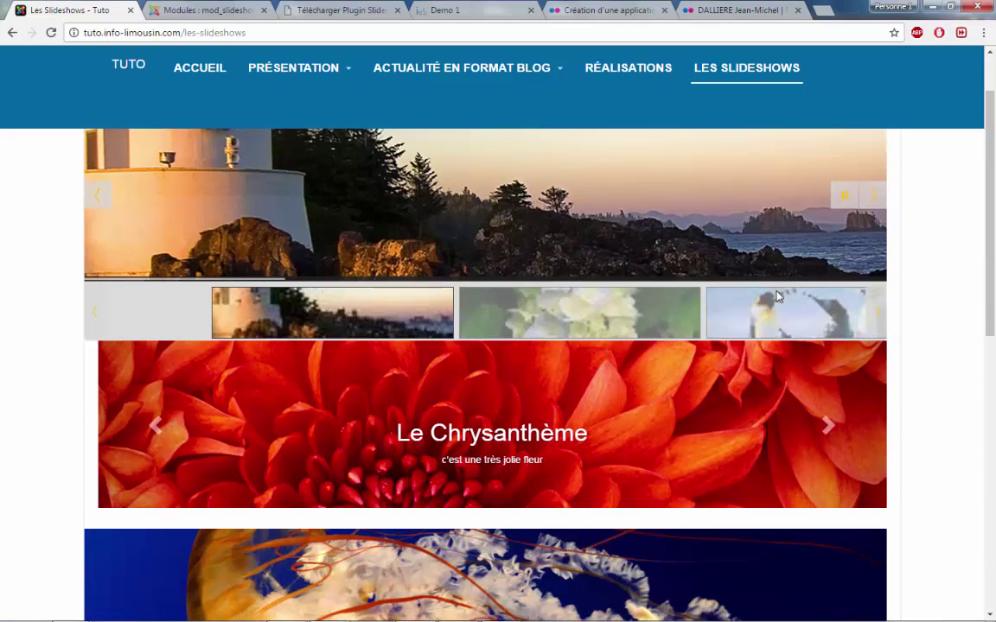
{"action": "scroll", "coordinate": [746, 299], "scroll_direction": "down", "scroll_amount": 1}
{"action": "scroll", "coordinate": [748, 304], "scroll_direction": "down", "scroll_amount": 2}
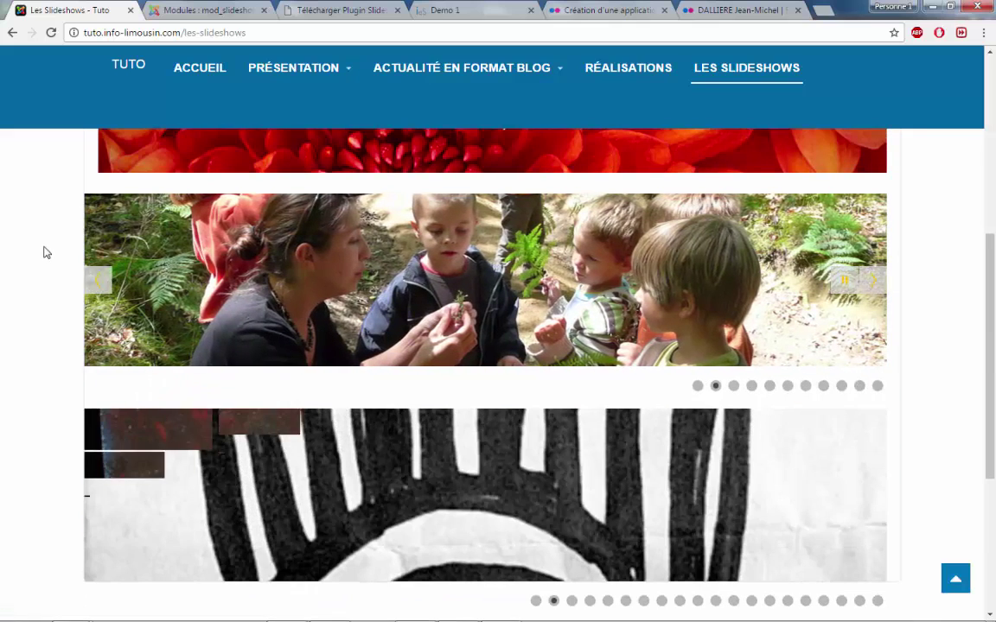
{"action": "scroll", "coordinate": [942, 360], "scroll_direction": "down", "scroll_amount": 3}
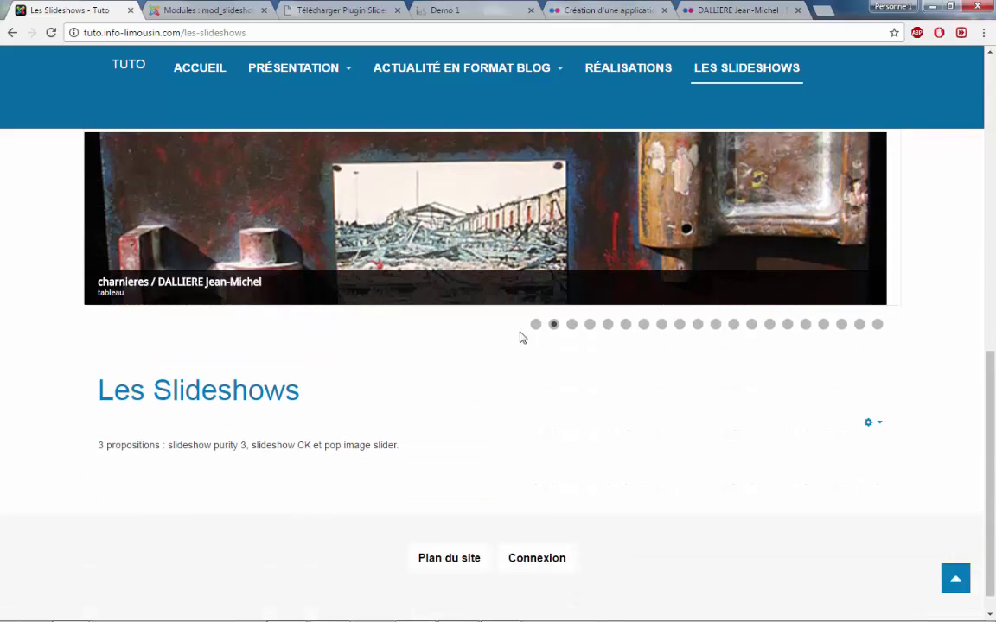
Step: Display the third, fifth and twelfth slides of the Flickr slideshow to check their photos and captions
{"action": "left_click", "coordinate": [571, 325]}
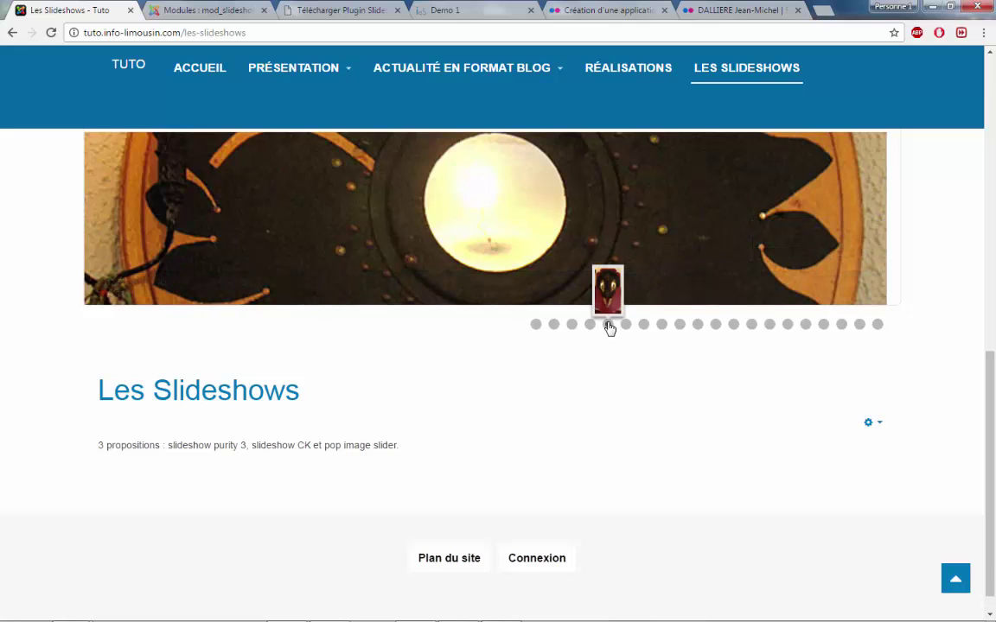
{"action": "left_click", "coordinate": [608, 325]}
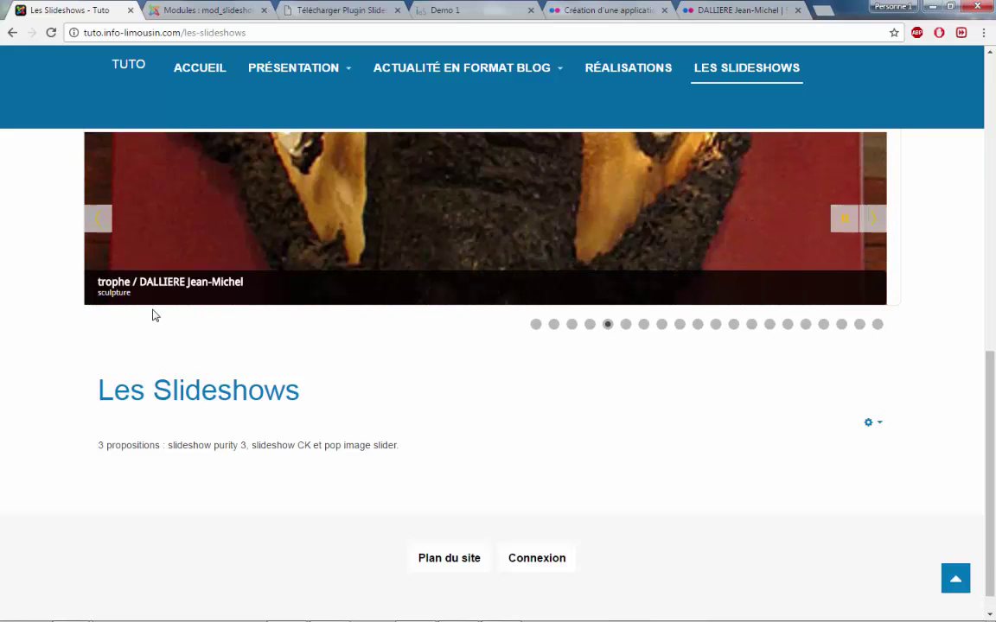
{"action": "scroll", "coordinate": [973, 343], "scroll_direction": "up", "scroll_amount": 2}
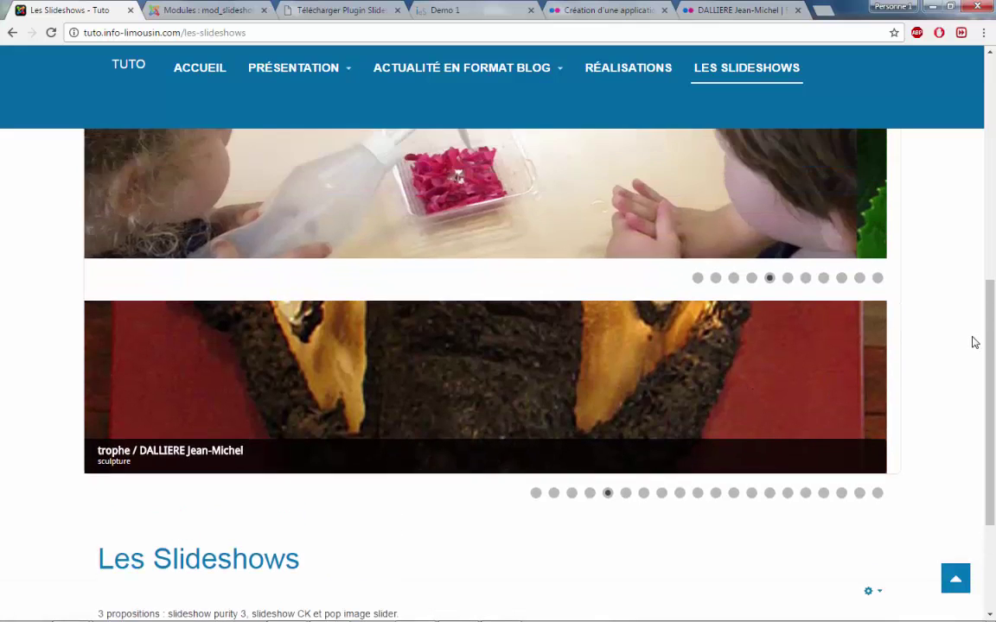
{"action": "scroll", "coordinate": [972, 342], "scroll_direction": "down", "scroll_amount": 1}
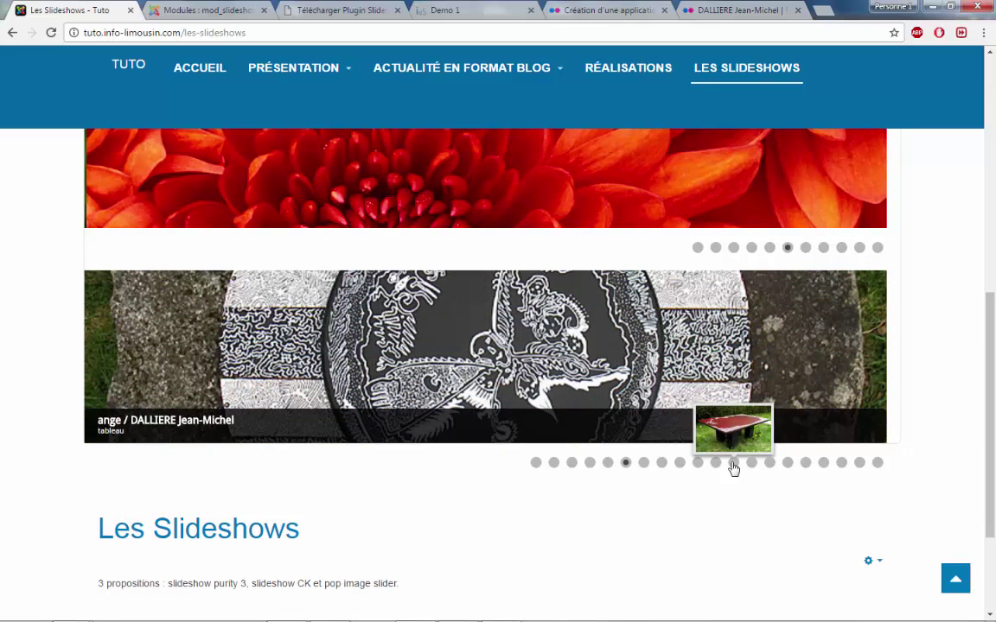
{"action": "left_click", "coordinate": [733, 465]}
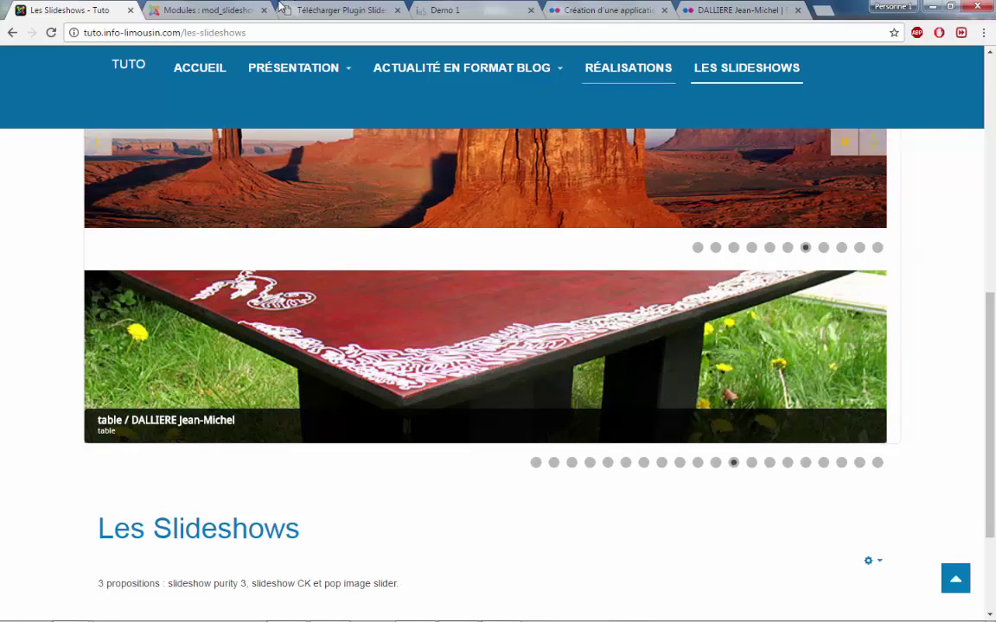
Step: Save and close the Flickr module, and duplicate the "Slideshow CK dossier images" module
{"action": "key", "text": "ctrl+Tab"}
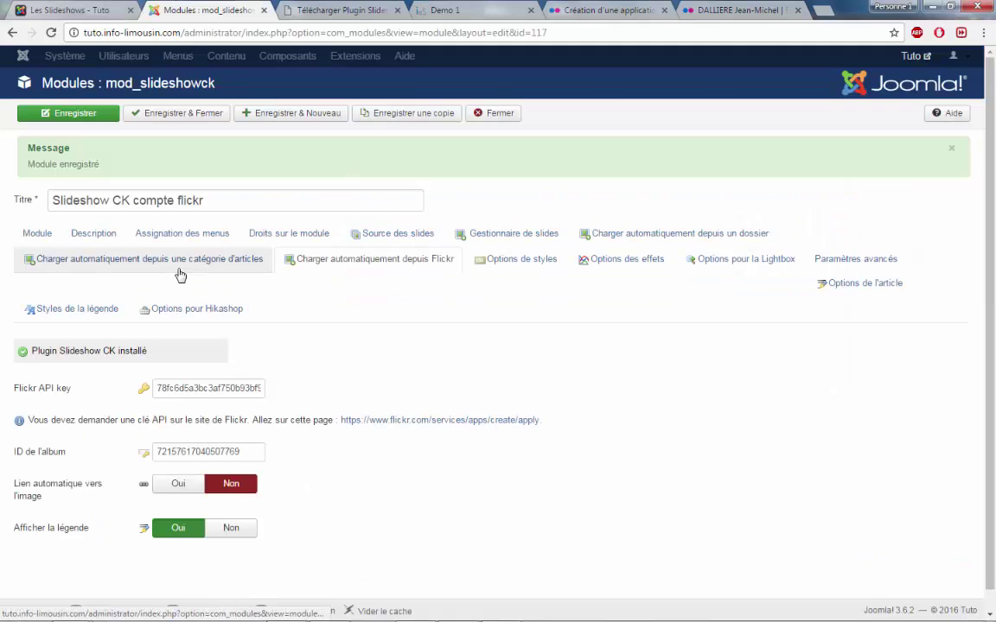
{"action": "left_click", "coordinate": [168, 112]}
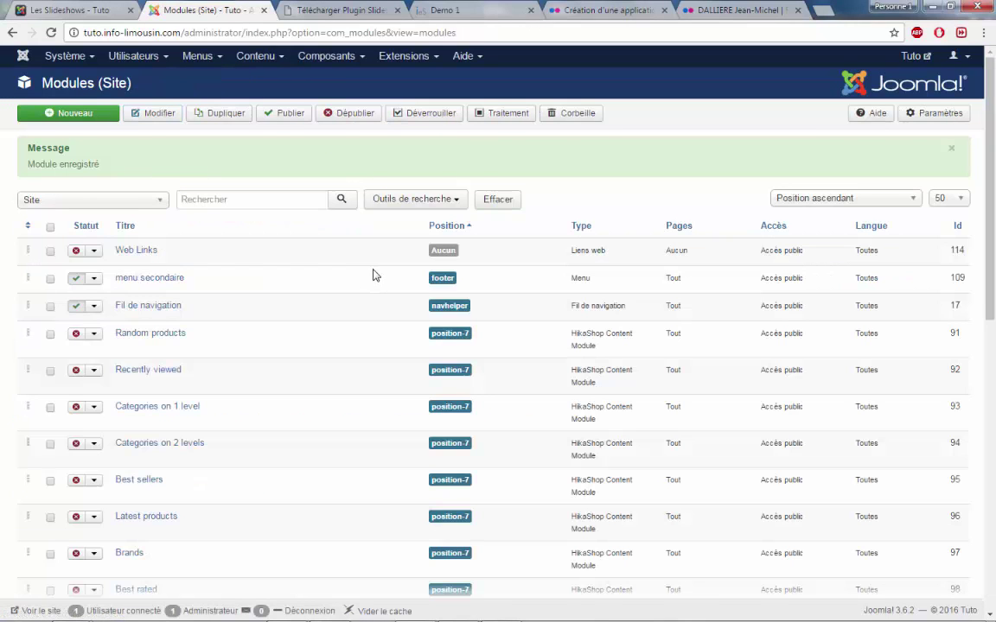
{"action": "scroll", "coordinate": [280, 331], "scroll_direction": "down", "scroll_amount": 3}
{"action": "scroll", "coordinate": [280, 332], "scroll_direction": "down", "scroll_amount": 5}
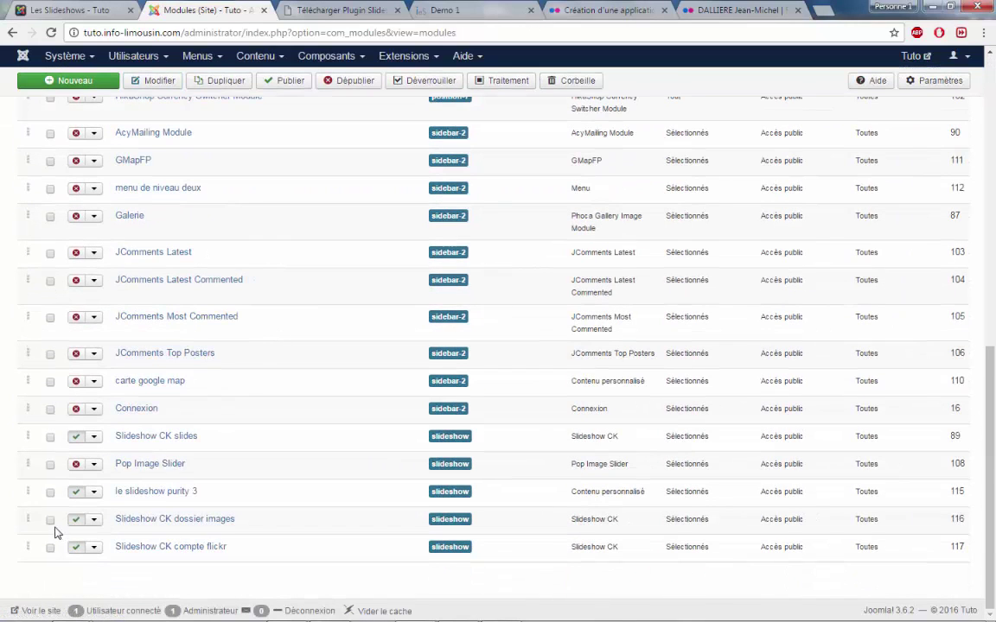
{"action": "left_click", "coordinate": [221, 86]}
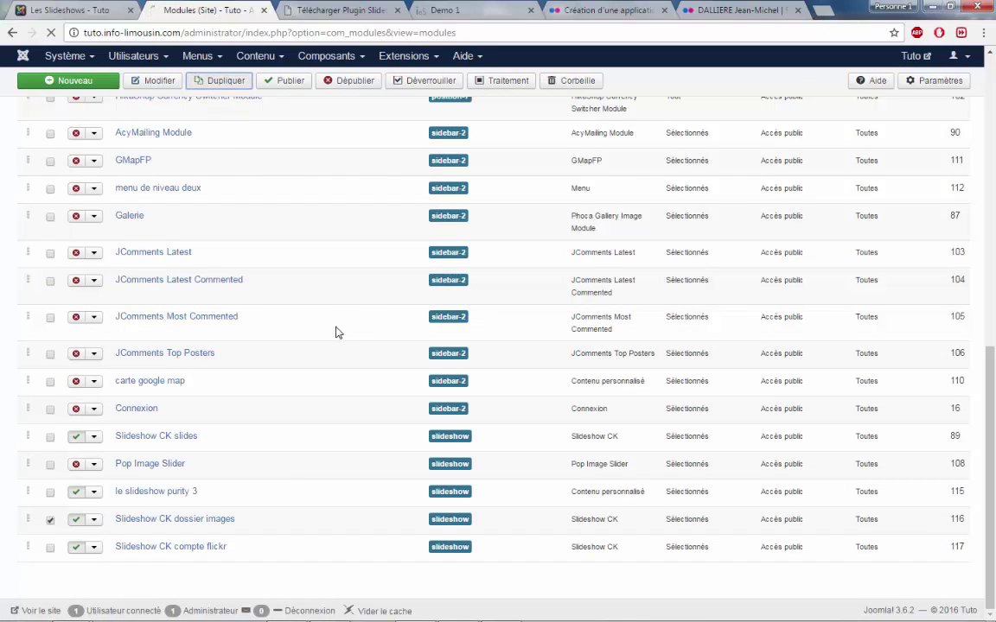
{"action": "scroll", "coordinate": [341, 339], "scroll_direction": "down", "scroll_amount": 10}
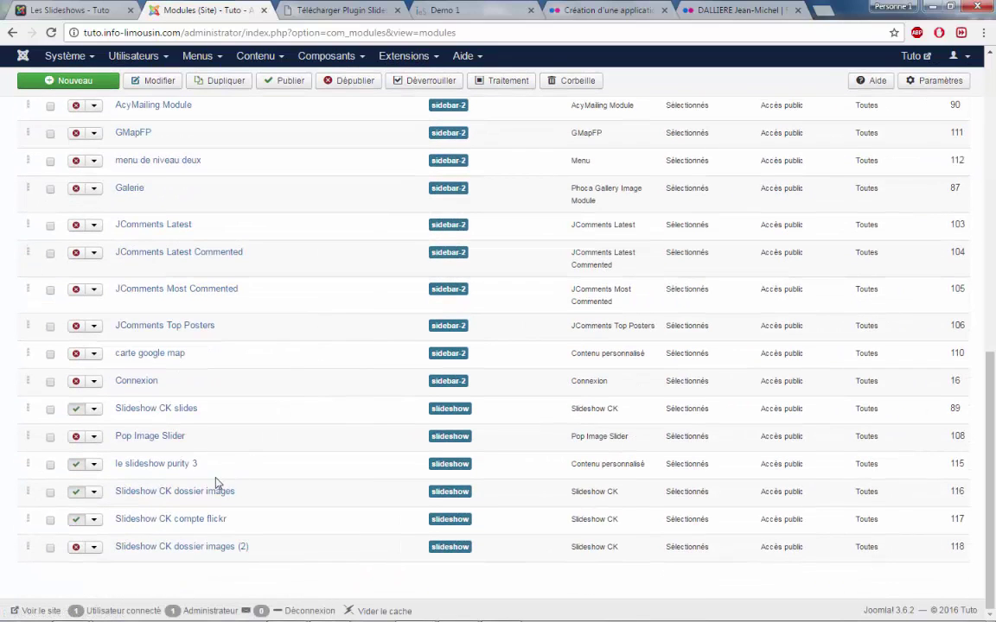
Step: Open the copy "Slideshow CK dossier images (2)" and retitle it "Slideshow CK catégorie articles"
{"action": "left_click", "coordinate": [199, 546]}
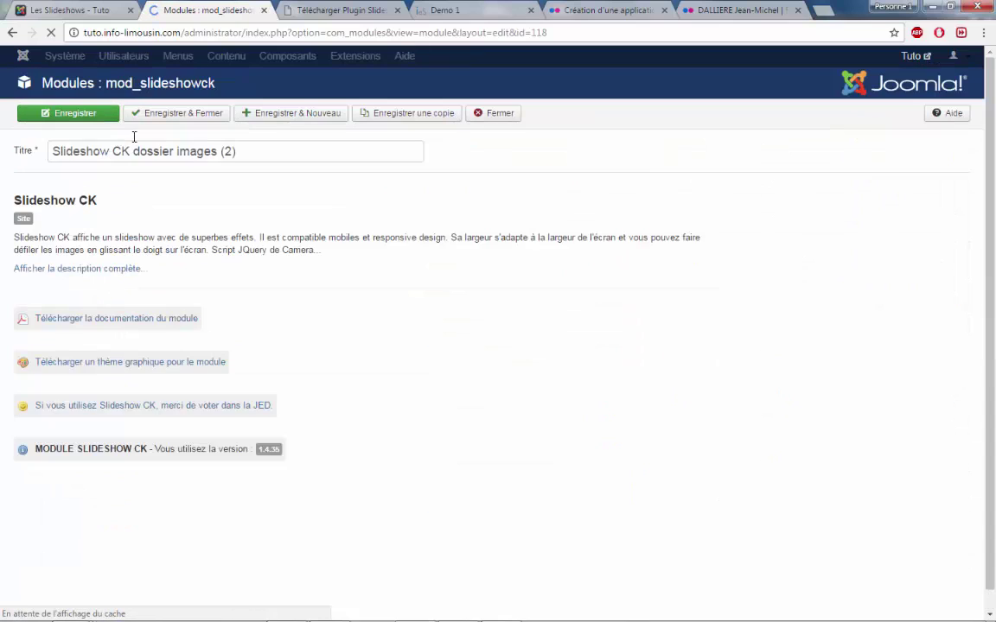
{"action": "left_click_drag", "start_coordinate": [137, 151], "coordinate": [319, 169]}
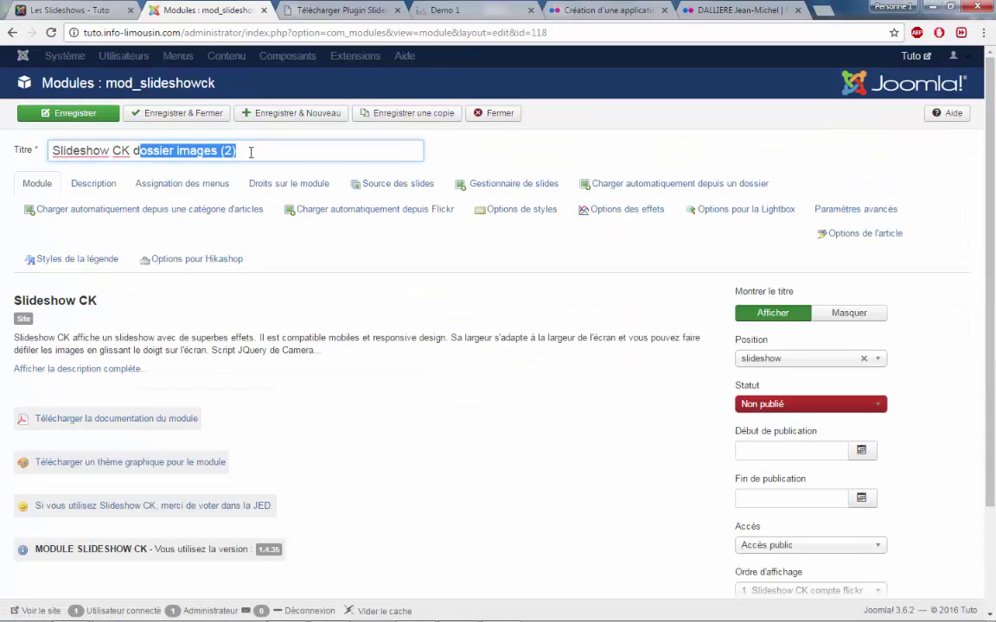
{"action": "left_click_drag", "start_coordinate": [250, 153], "coordinate": [135, 154]}
{"action": "type", "text": "catégorie articl"}
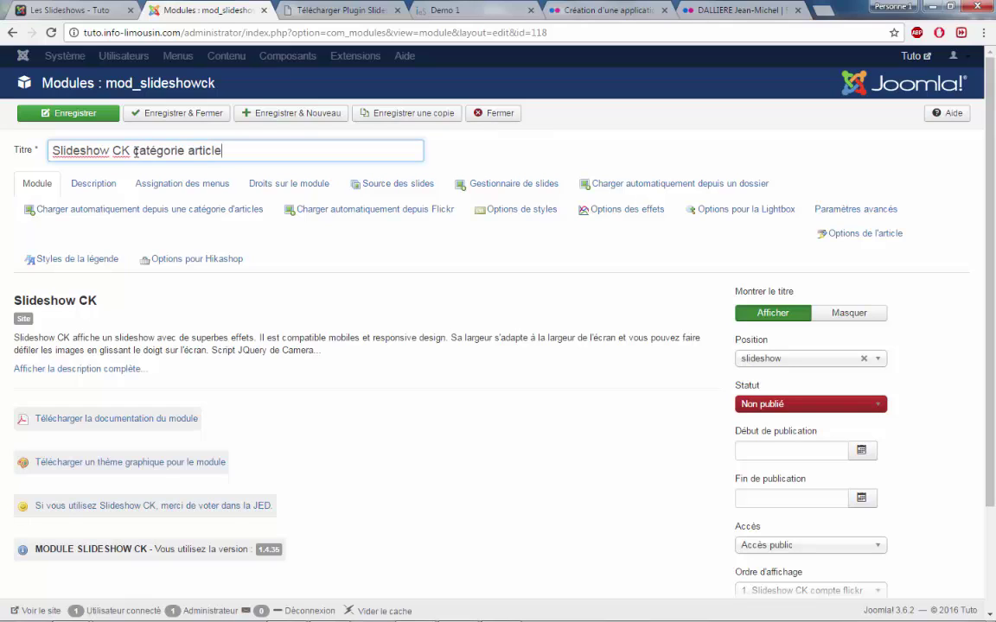
{"action": "type", "text": "es"}
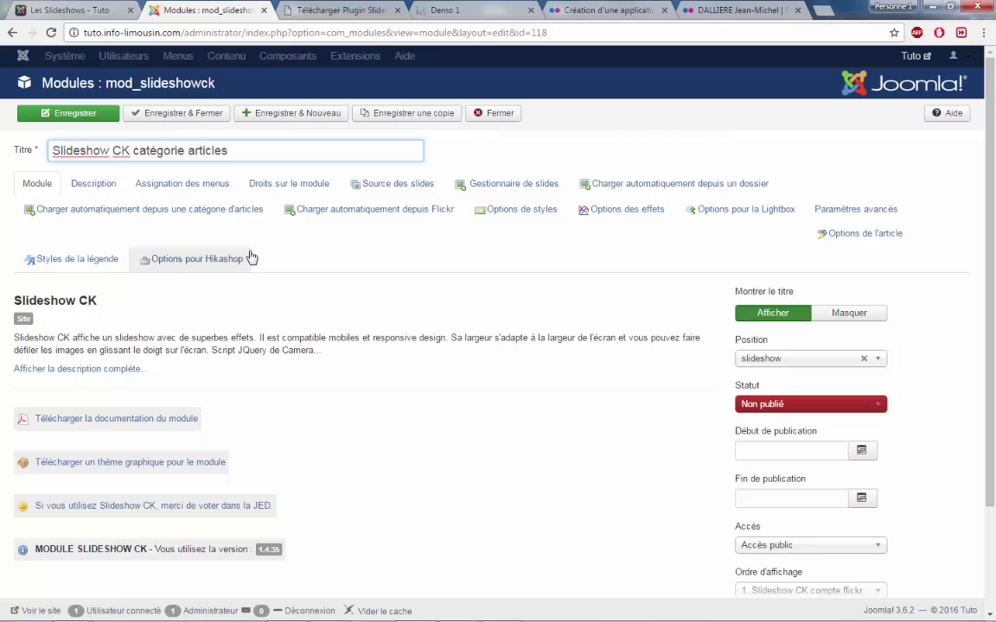
Step: Set the image source to "Charger automatiquement depuis une catégorie d'articles" and display the article category loading options
{"action": "left_click", "coordinate": [363, 185]}
{"action": "left_click", "coordinate": [193, 302]}
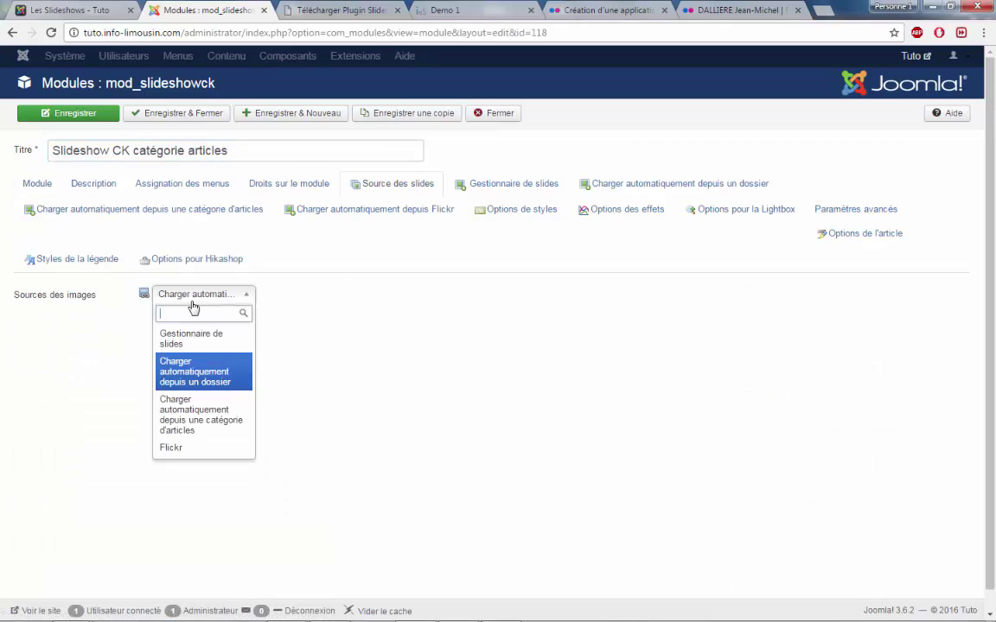
{"action": "left_click", "coordinate": [232, 412]}
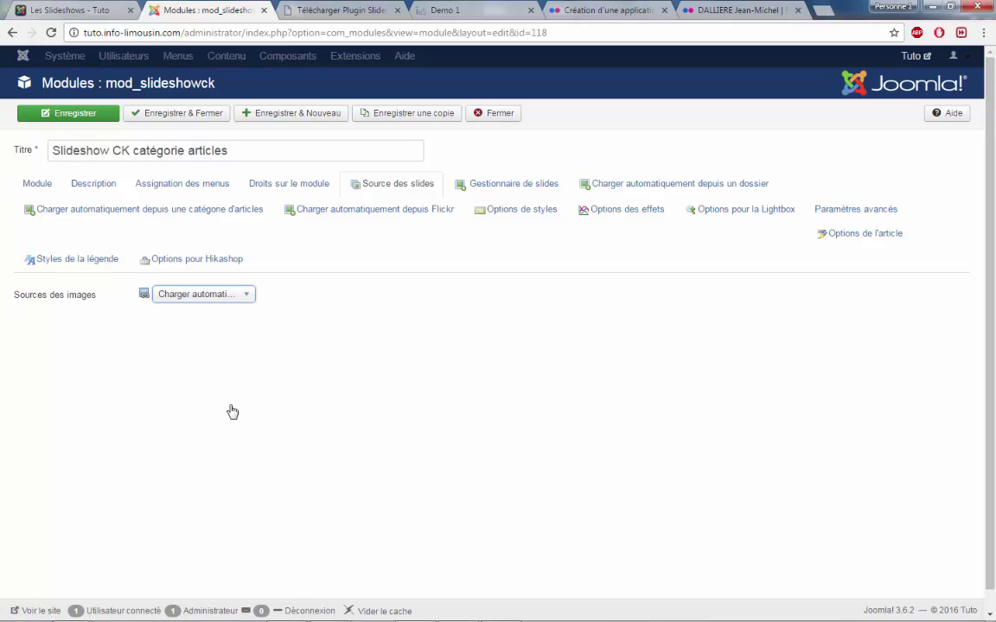
{"action": "left_click", "coordinate": [227, 210]}
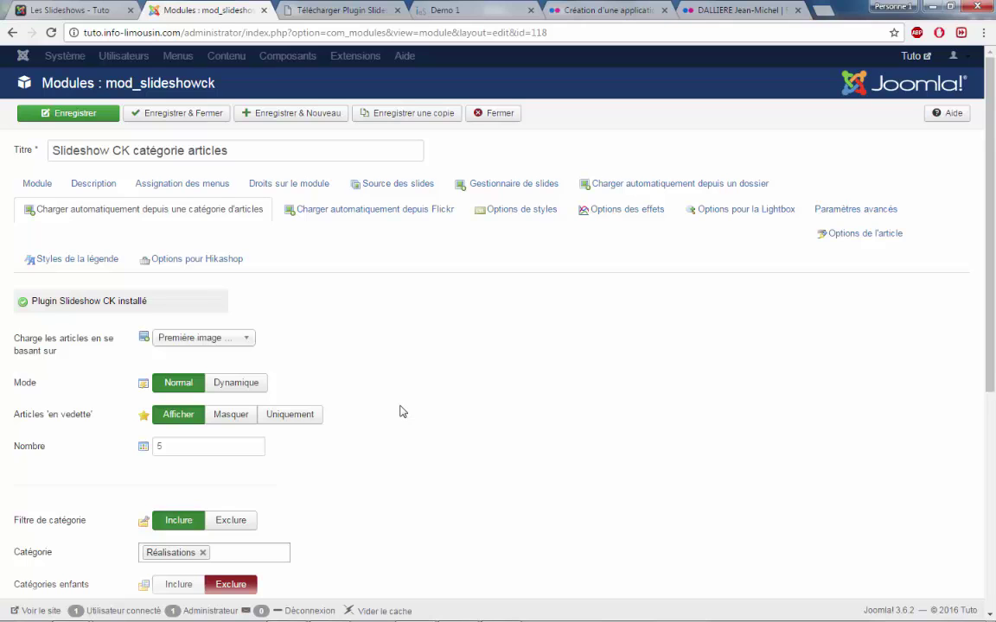
Step: Replace the category "Réalisations" with "Actualité" in the article category filter
{"action": "scroll", "coordinate": [401, 411], "scroll_direction": "down", "scroll_amount": 3}
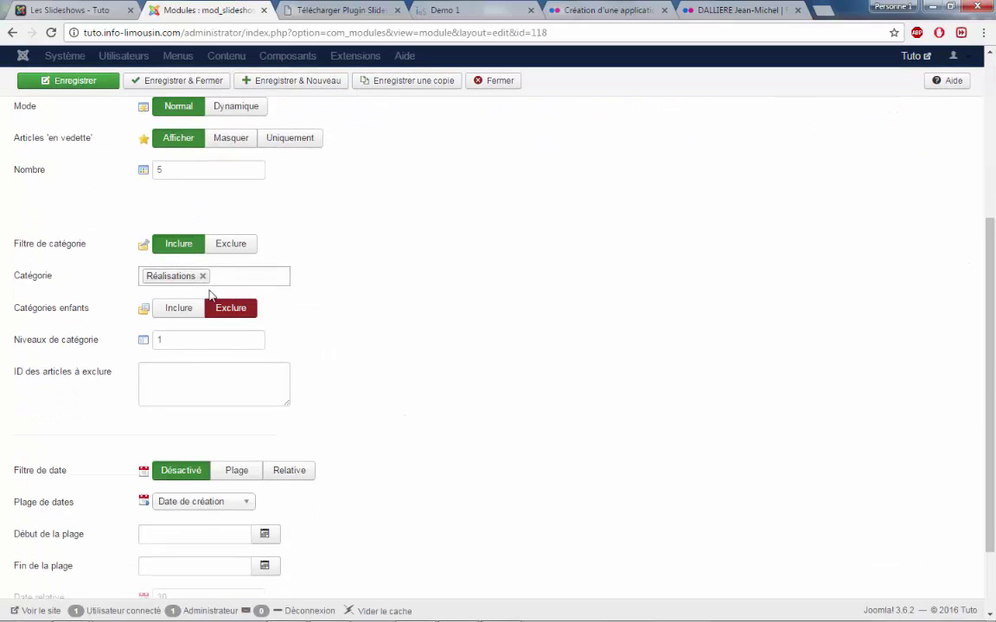
{"action": "left_click", "coordinate": [204, 276]}
{"action": "left_click", "coordinate": [246, 278]}
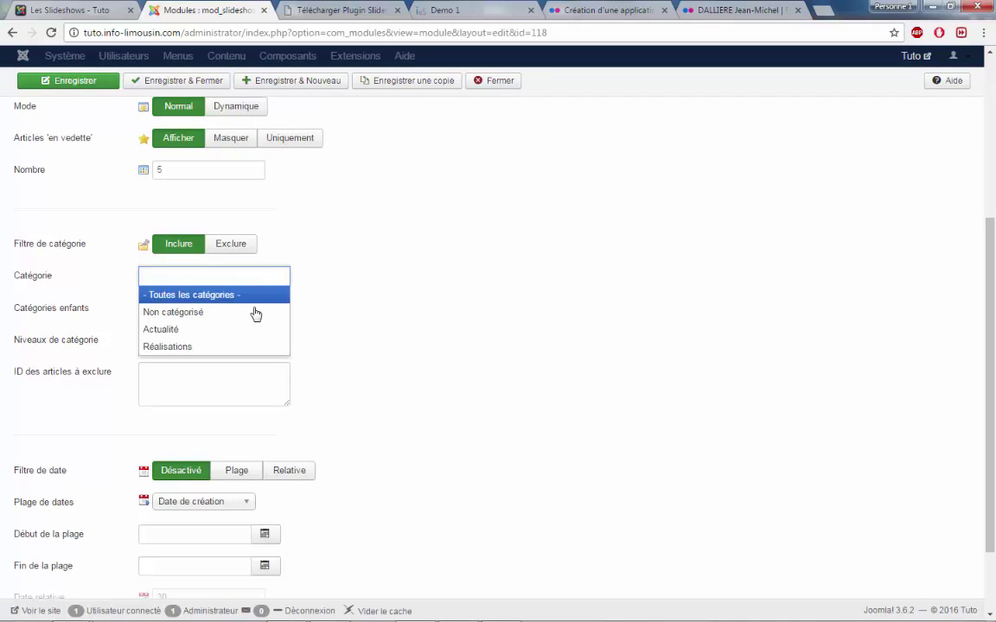
{"action": "left_click", "coordinate": [239, 332]}
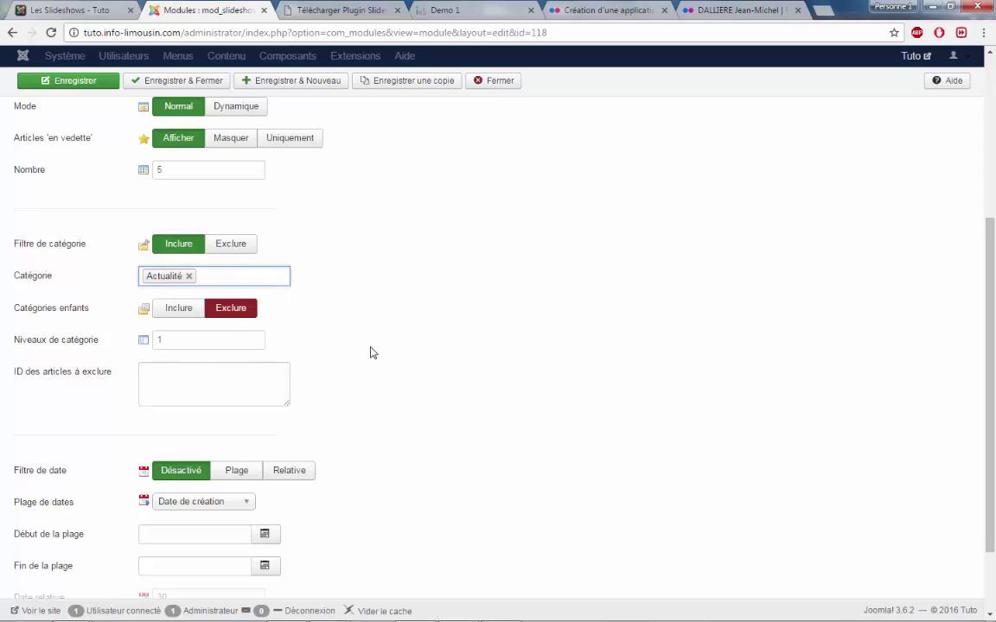
Step: Base the article loading on "Première image contenu dans l'article" and save the module
{"action": "scroll", "coordinate": [471, 370], "scroll_direction": "up", "scroll_amount": 3}
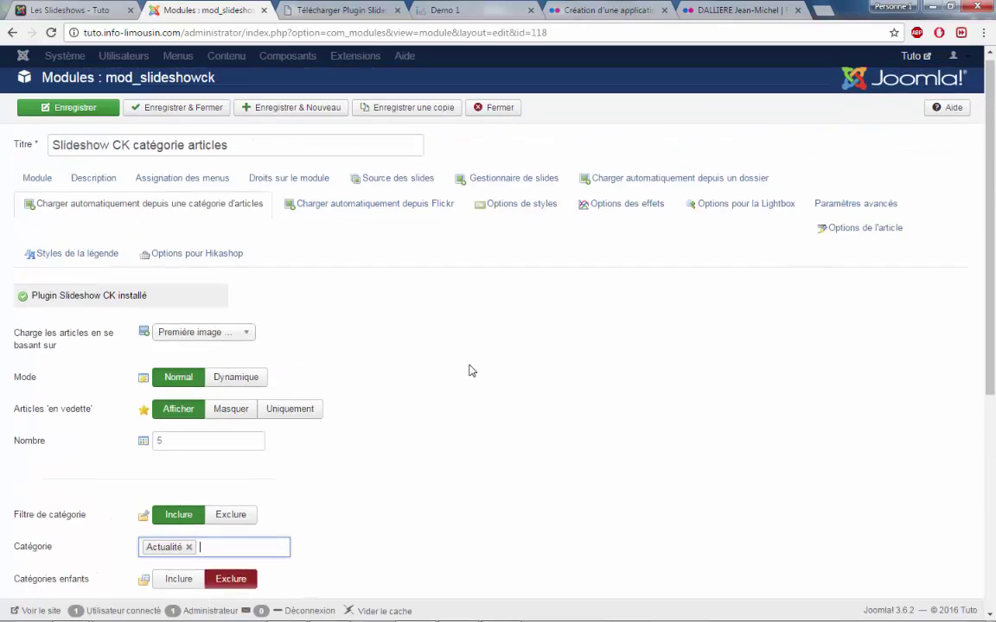
{"action": "left_click", "coordinate": [251, 340]}
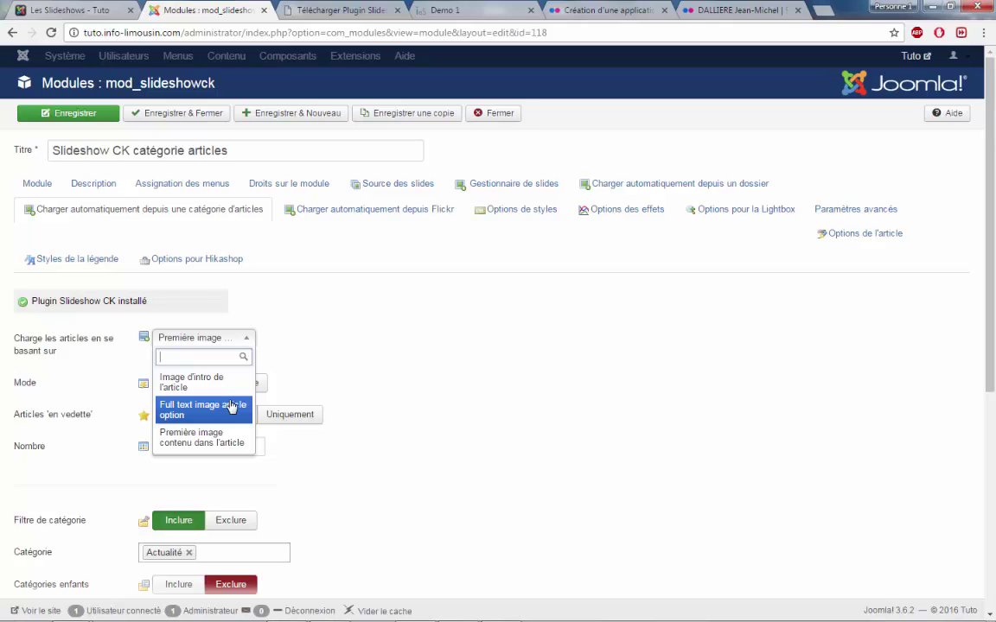
{"action": "key", "text": "Down"}
{"action": "key", "text": "Up"}
{"action": "key", "text": "Up"}
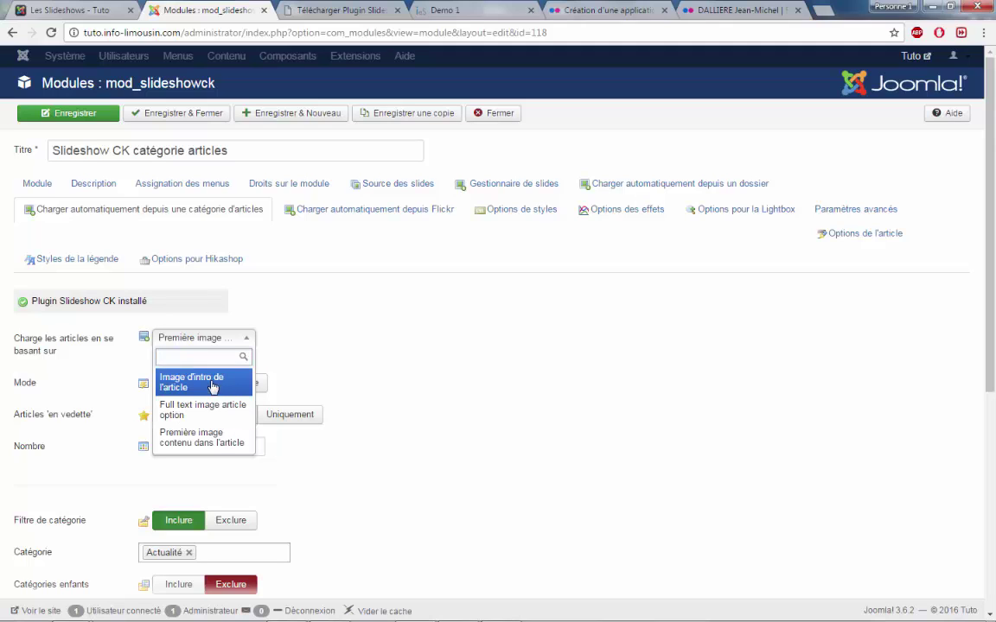
{"action": "left_click", "coordinate": [200, 442]}
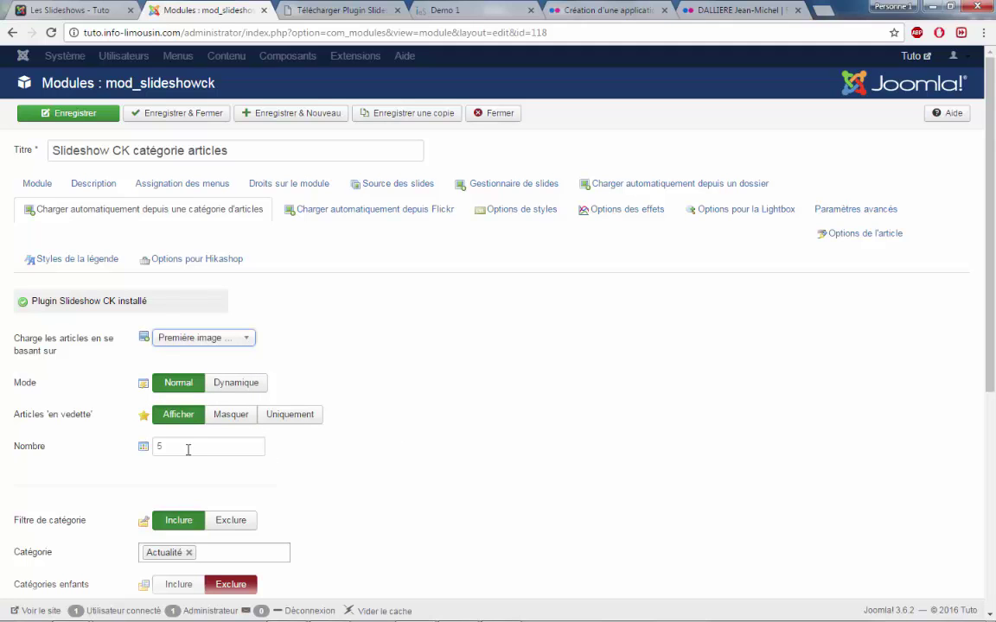
{"action": "left_click_drag", "start_coordinate": [187, 450], "coordinate": [155, 447]}
{"action": "left_click", "coordinate": [75, 114]}
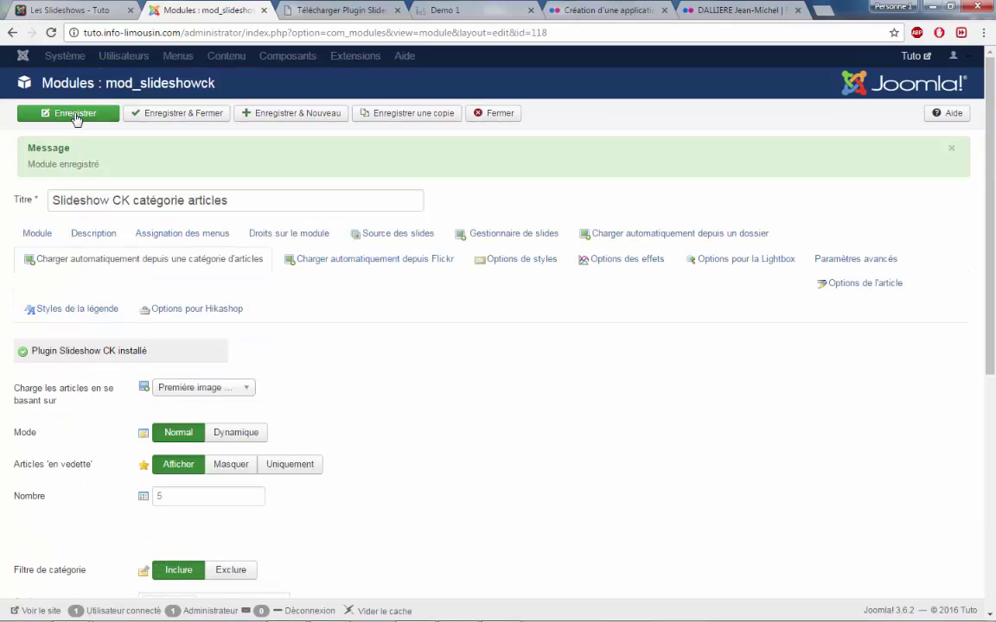
{"action": "left_click", "coordinate": [76, 116]}
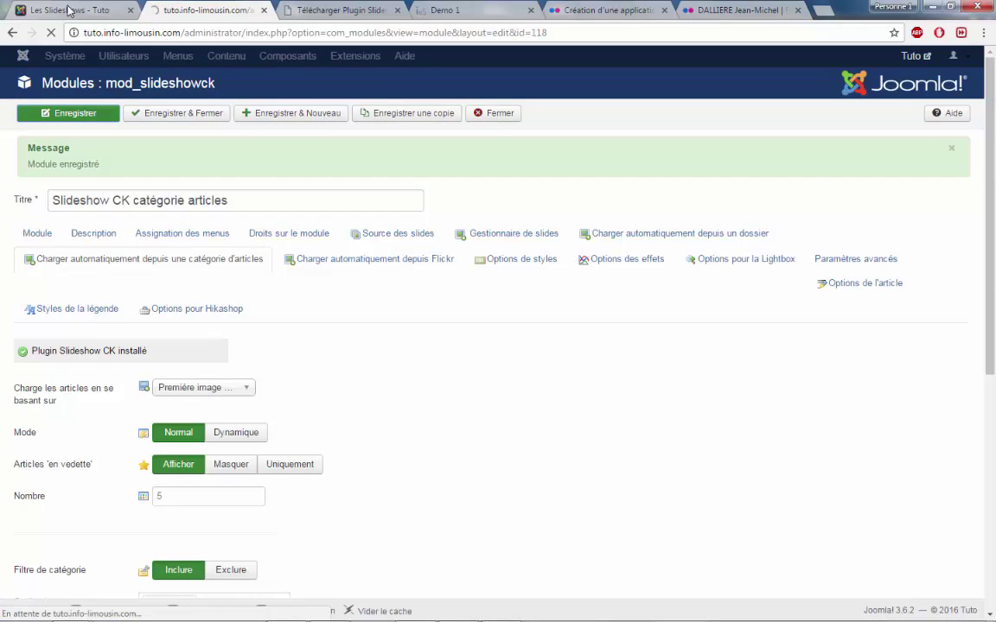
Step: Switch to the site's Les Slideshows page, reload it and display the third slide of the article category slideshow
{"action": "left_click", "coordinate": [69, 11]}
{"action": "left_click", "coordinate": [51, 32]}
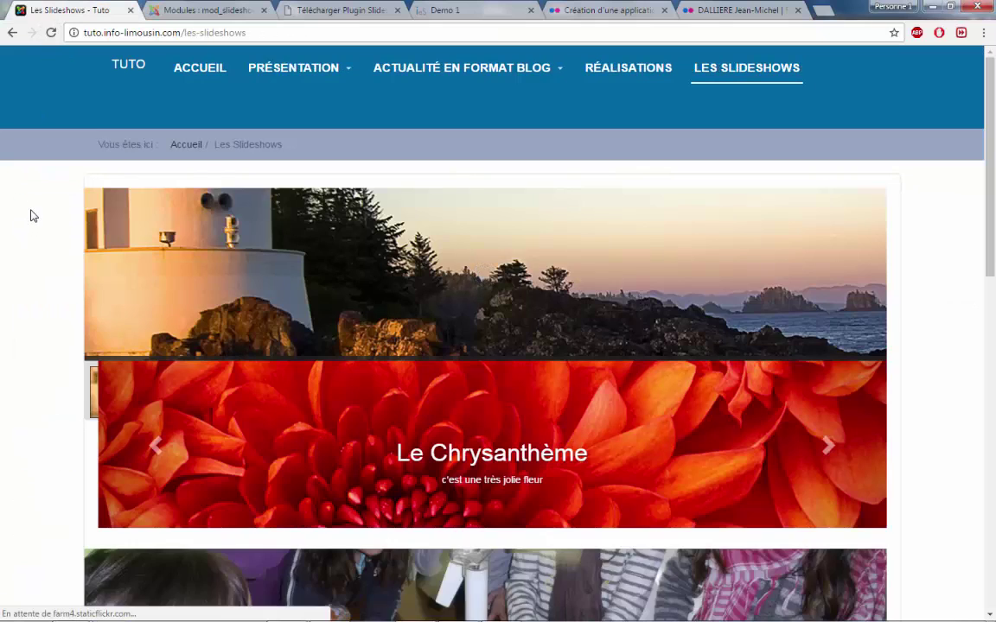
{"action": "scroll", "coordinate": [931, 309], "scroll_direction": "down", "scroll_amount": 3}
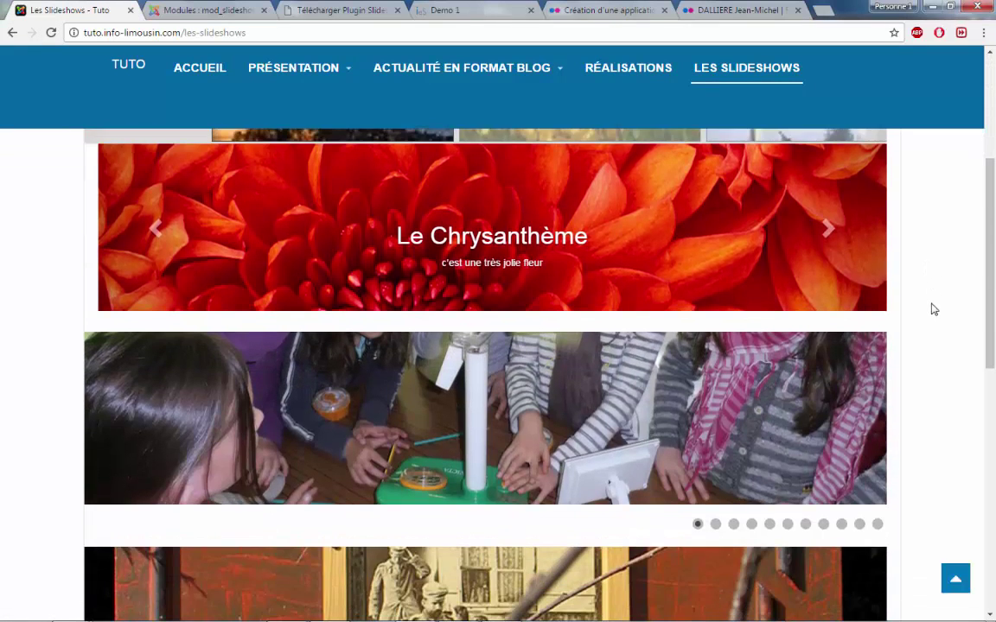
{"action": "scroll", "coordinate": [933, 308], "scroll_direction": "down", "scroll_amount": 5}
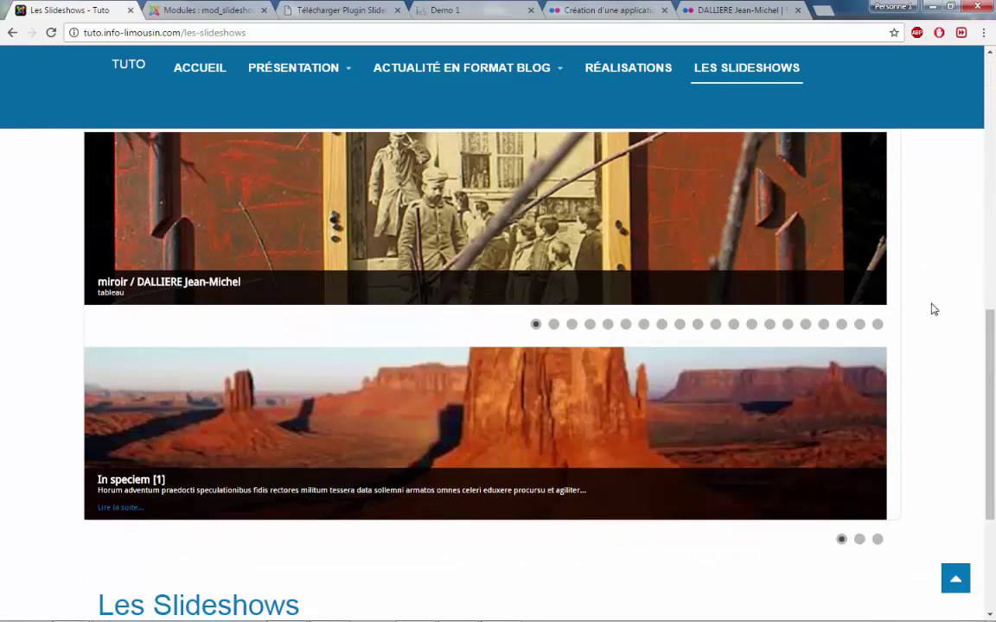
{"action": "scroll", "coordinate": [934, 309], "scroll_direction": "down", "scroll_amount": 2}
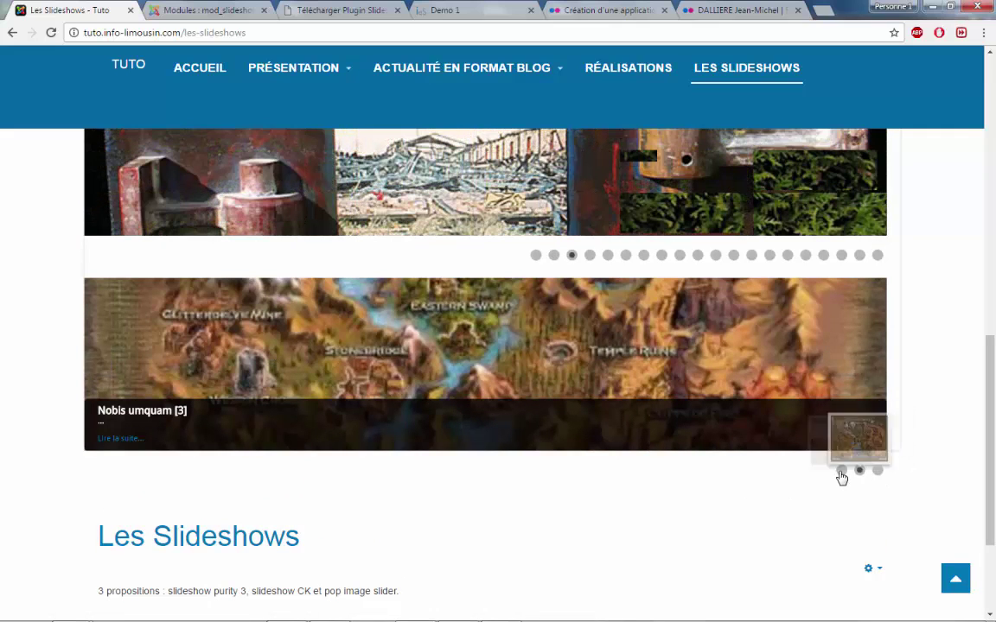
{"action": "left_click", "coordinate": [880, 472]}
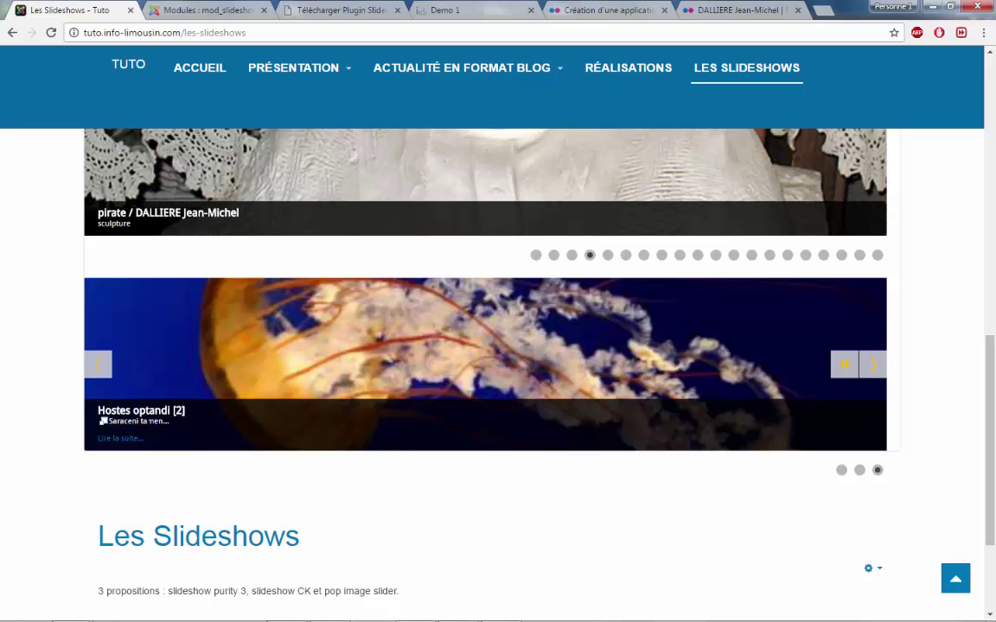
Step: Back in the module's article options, set the article link to "Image" and the number of characters to 200, and save
{"action": "left_click", "coordinate": [203, 10]}
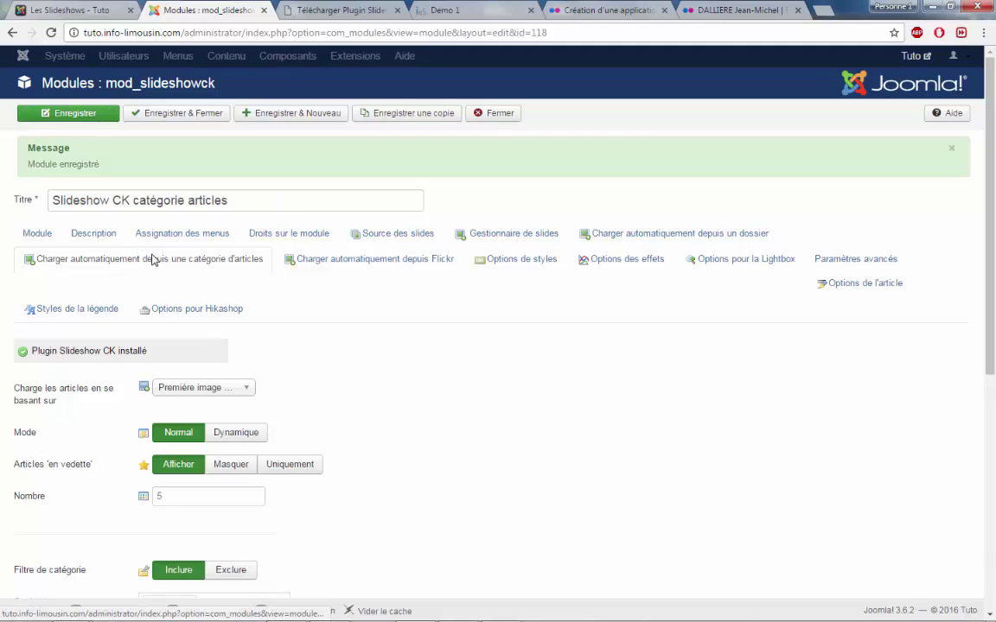
{"action": "scroll", "coordinate": [493, 411], "scroll_direction": "down", "scroll_amount": 4}
{"action": "scroll", "coordinate": [460, 407], "scroll_direction": "down", "scroll_amount": 2}
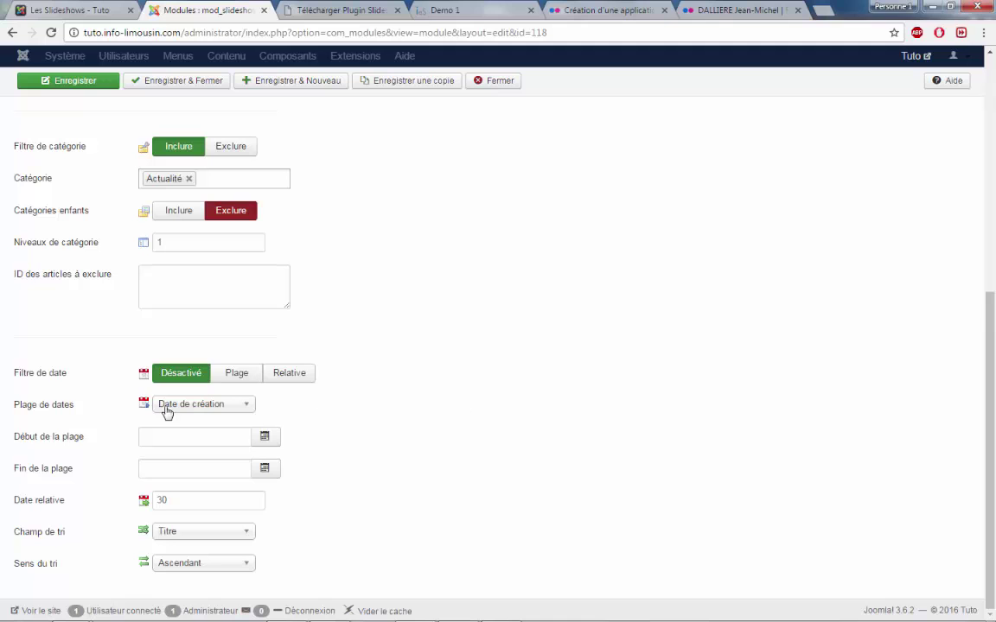
{"action": "scroll", "coordinate": [420, 378], "scroll_direction": "up", "scroll_amount": 3}
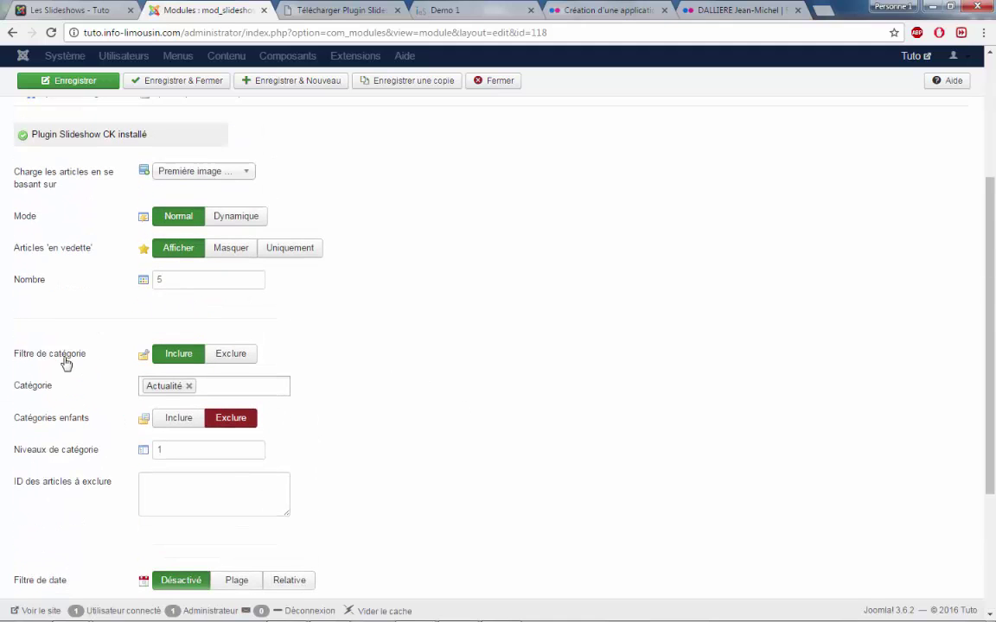
{"action": "scroll", "coordinate": [487, 473], "scroll_direction": "up", "scroll_amount": 3}
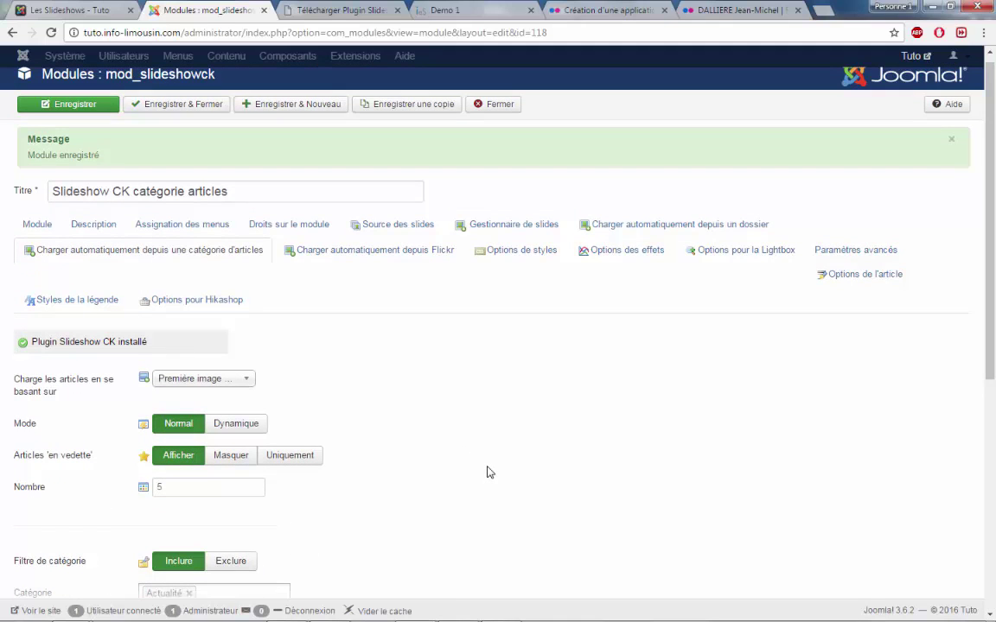
{"action": "left_click", "coordinate": [837, 277]}
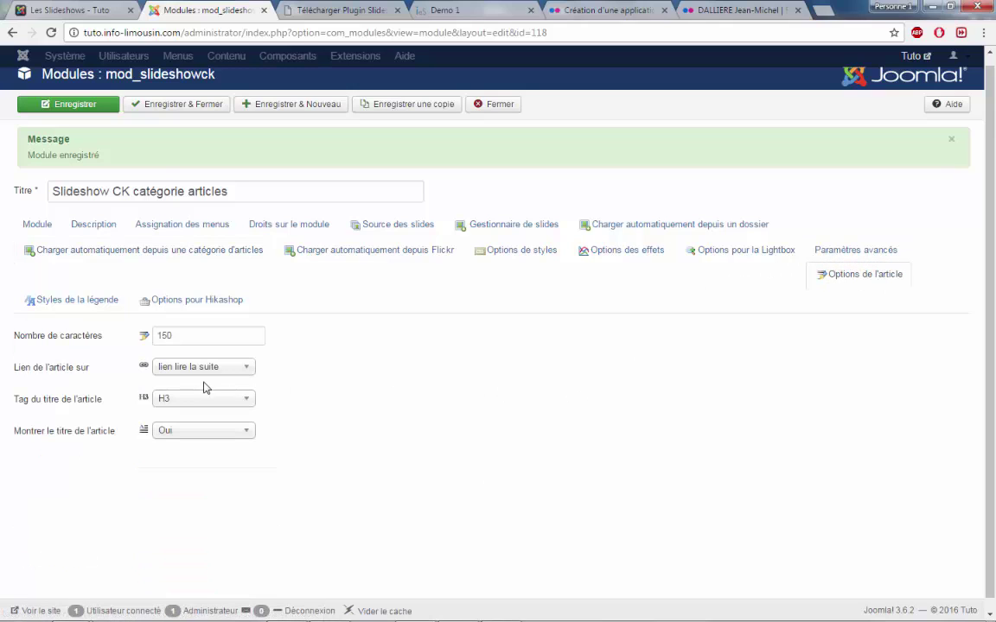
{"action": "left_click", "coordinate": [196, 371]}
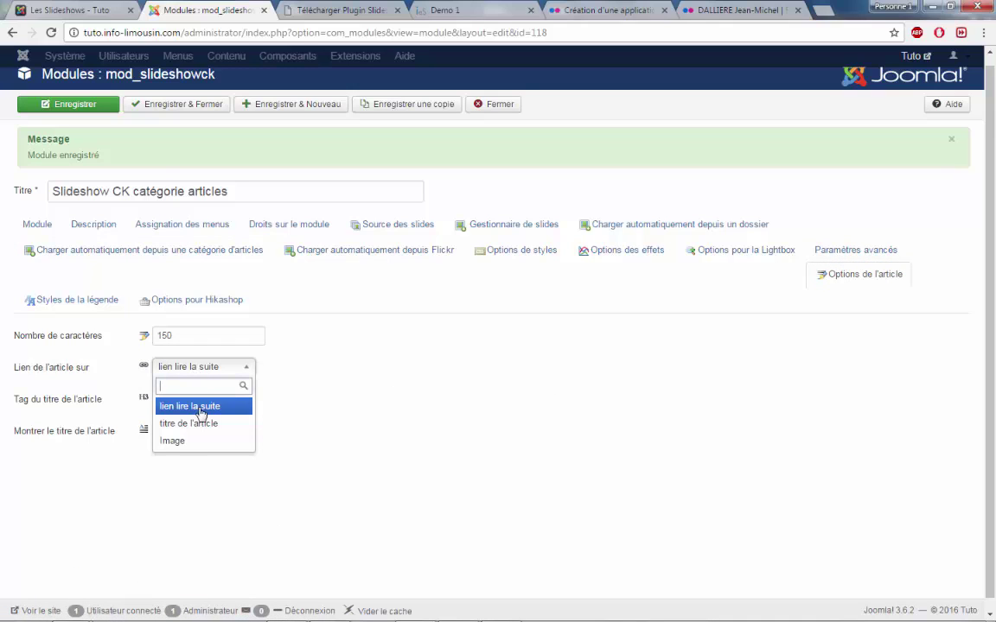
{"action": "left_click", "coordinate": [196, 442]}
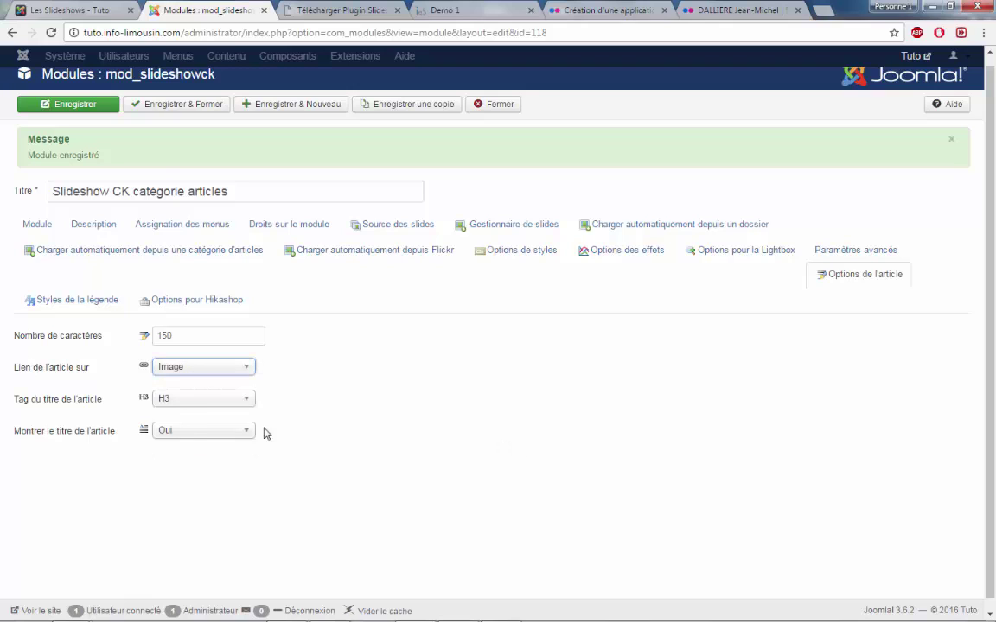
{"action": "double_click", "coordinate": [177, 335]}
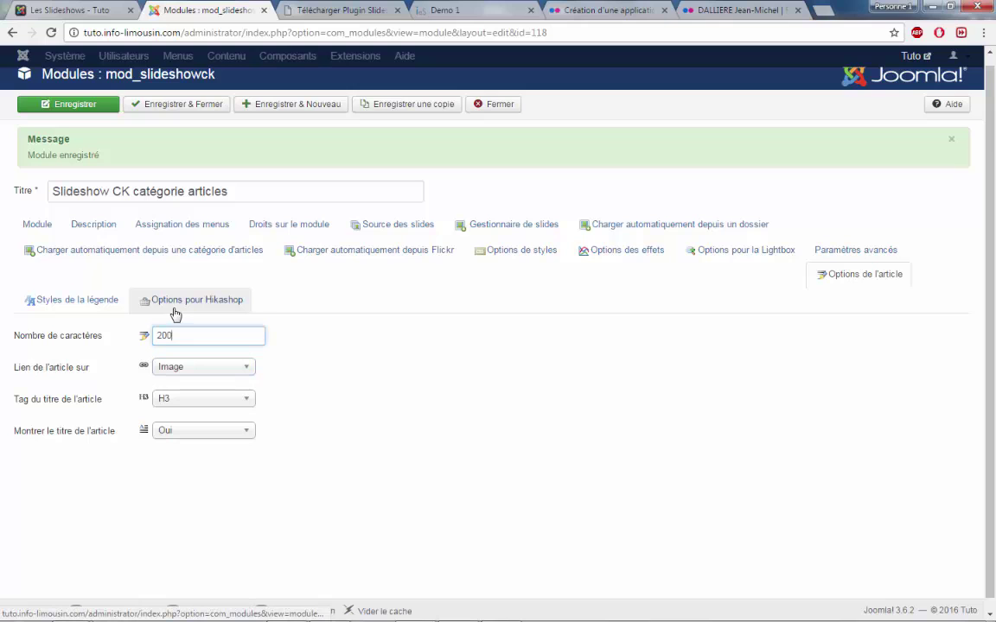
{"action": "left_click", "coordinate": [94, 105]}
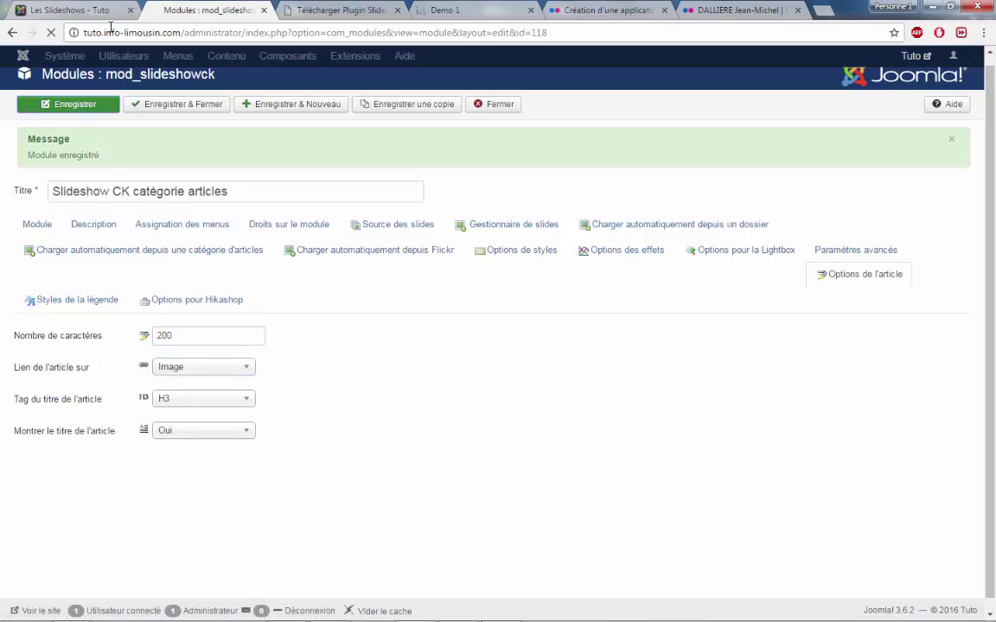
Step: Reload the site's Les Slideshows page and open the "In speciem [1]" article from its slide image to check the link
{"action": "left_click", "coordinate": [109, 16]}
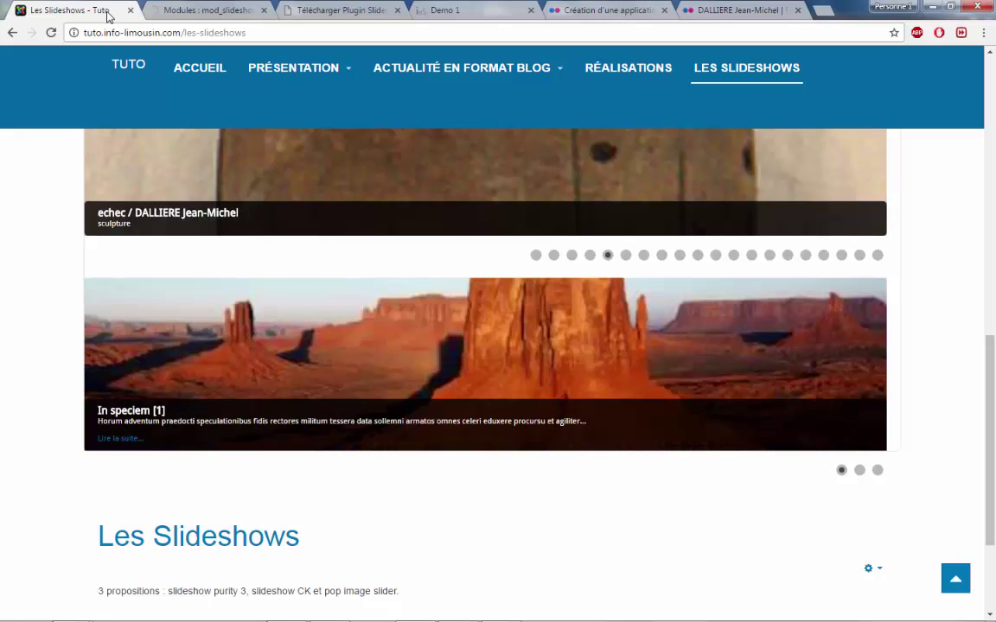
{"action": "left_click", "coordinate": [51, 32]}
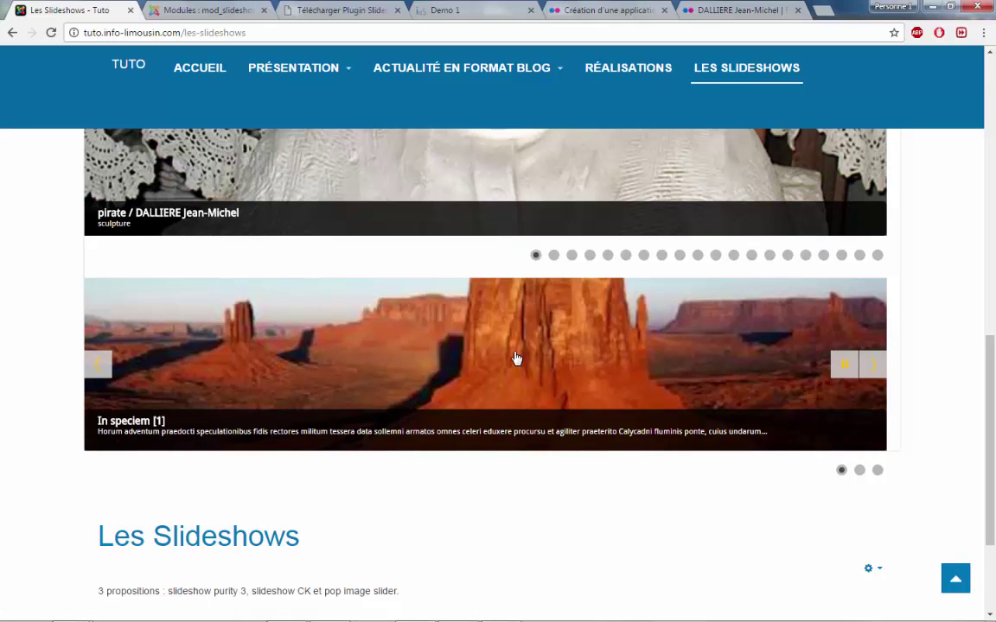
{"action": "left_click", "coordinate": [515, 357]}
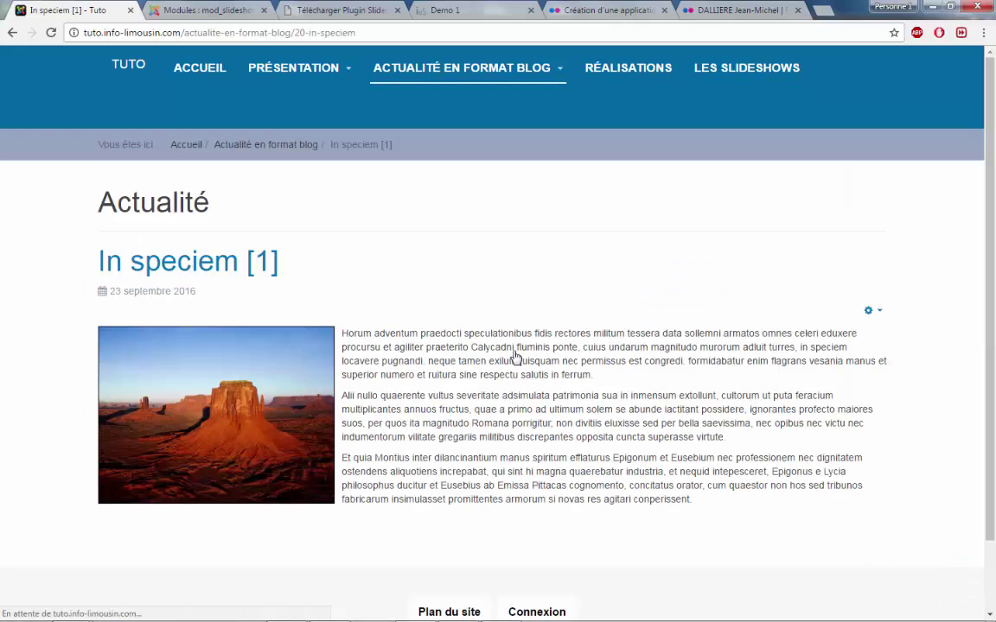
{"action": "scroll", "coordinate": [515, 351], "scroll_direction": "down", "scroll_amount": 2}
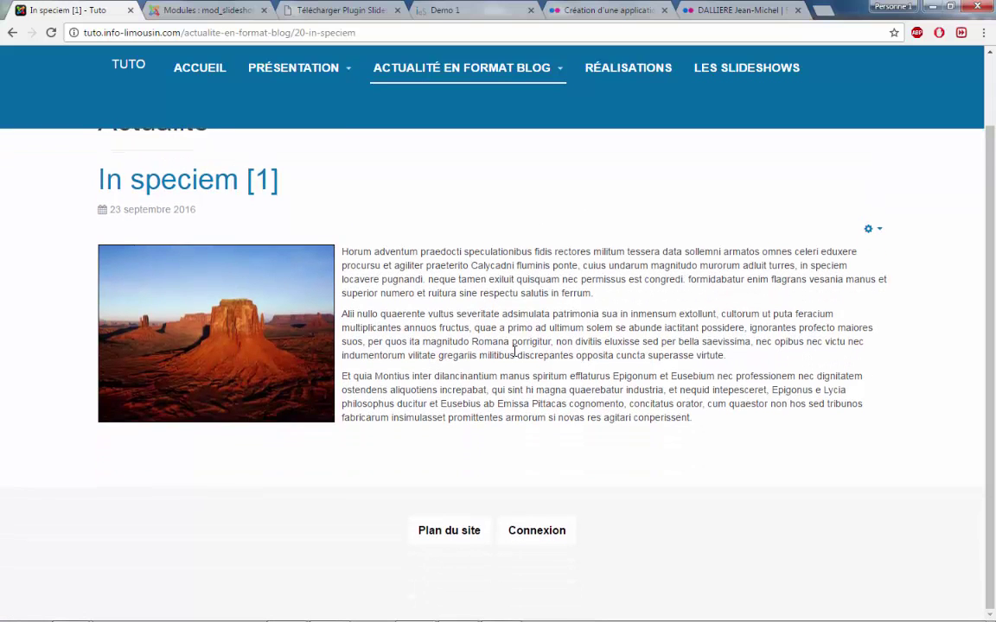
{"action": "scroll", "coordinate": [515, 346], "scroll_direction": "up", "scroll_amount": 2}
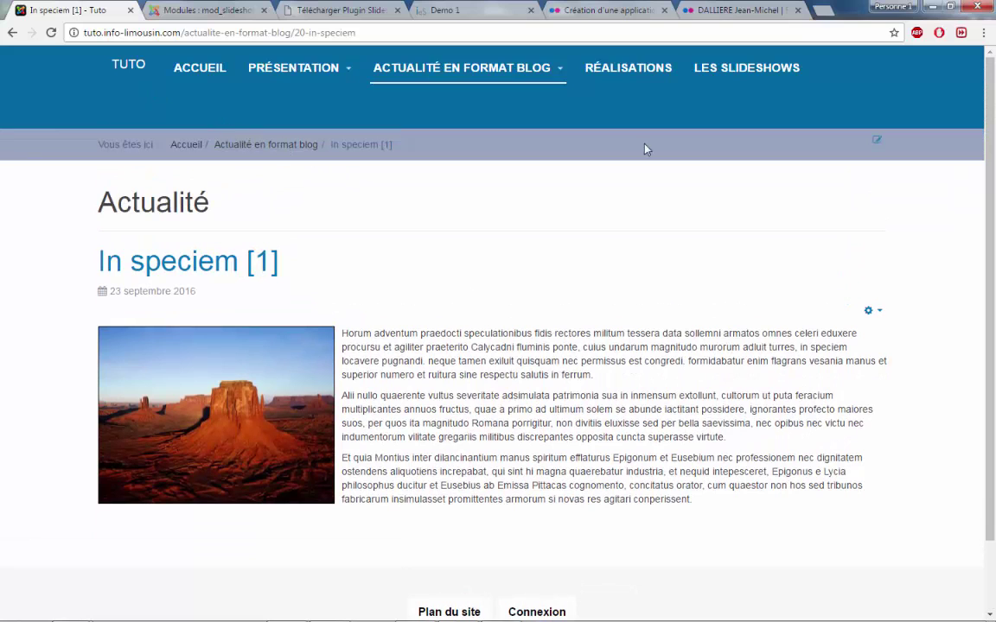
Step: Return to the Les Slideshows page and review the article category slideshow and the slideshows above it
{"action": "left_click", "coordinate": [754, 76]}
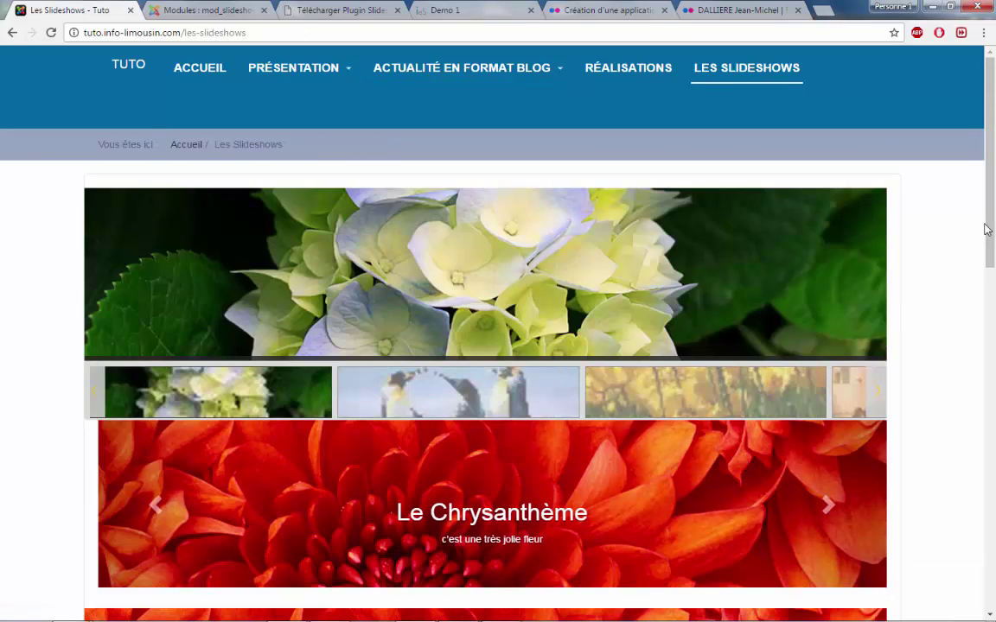
{"action": "left_click_drag", "start_coordinate": [985, 229], "coordinate": [992, 484]}
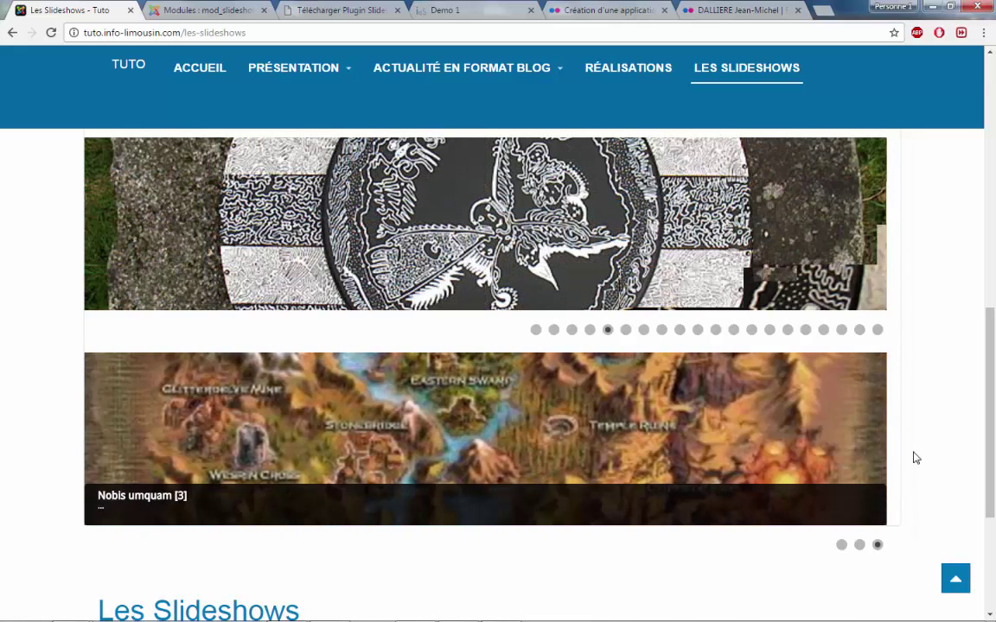
{"action": "left_click_drag", "start_coordinate": [991, 444], "coordinate": [991, 380]}
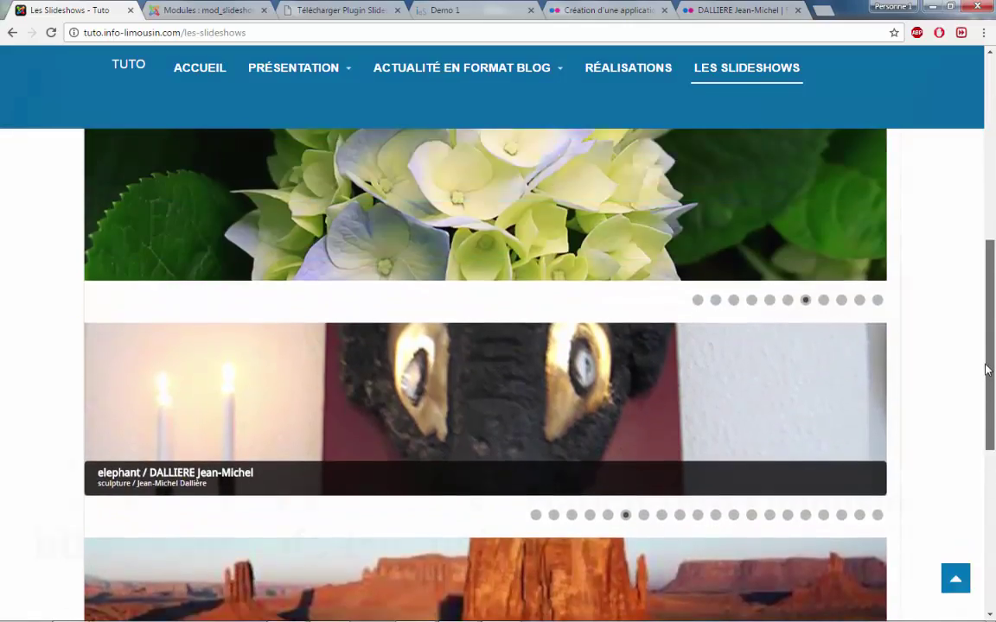